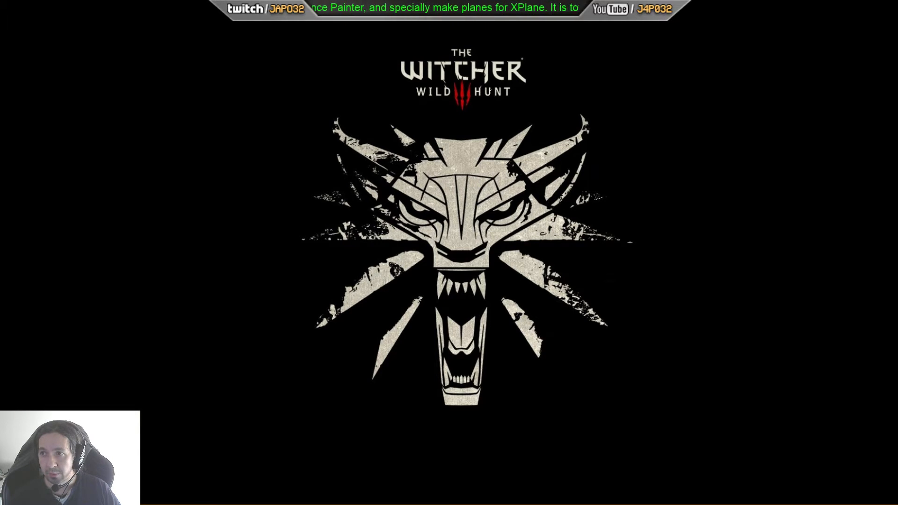
Step: Search Google for visual studio 2017 in a new browser tab
left_click_drag(897, 37, 492, 36)
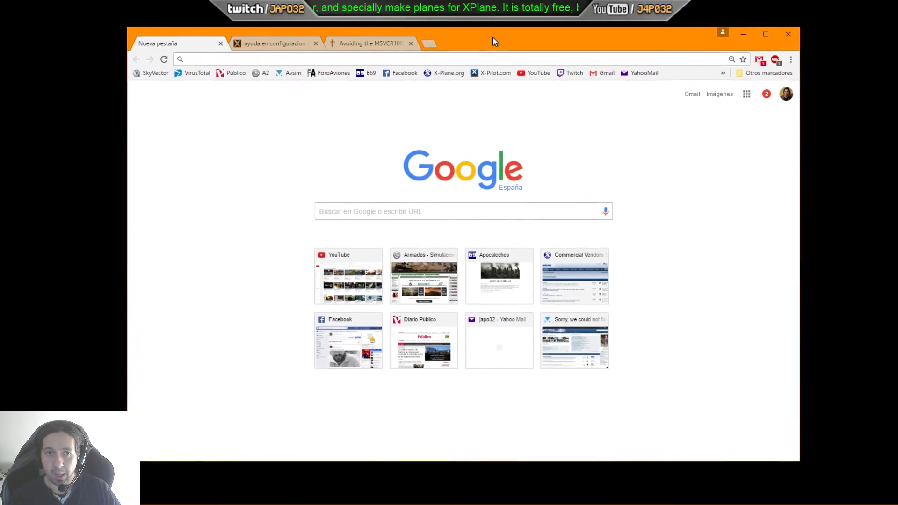
left_click(311, 55)
type("visual studio 2017")
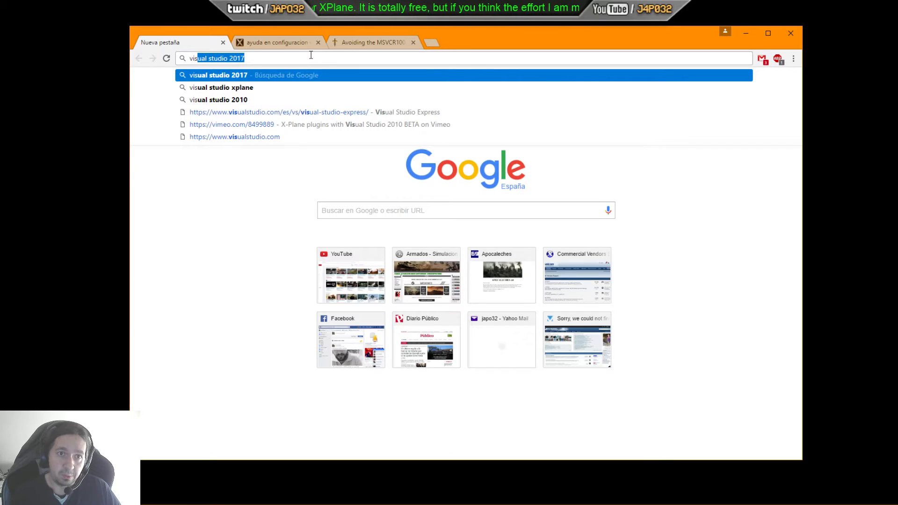
key("Return")
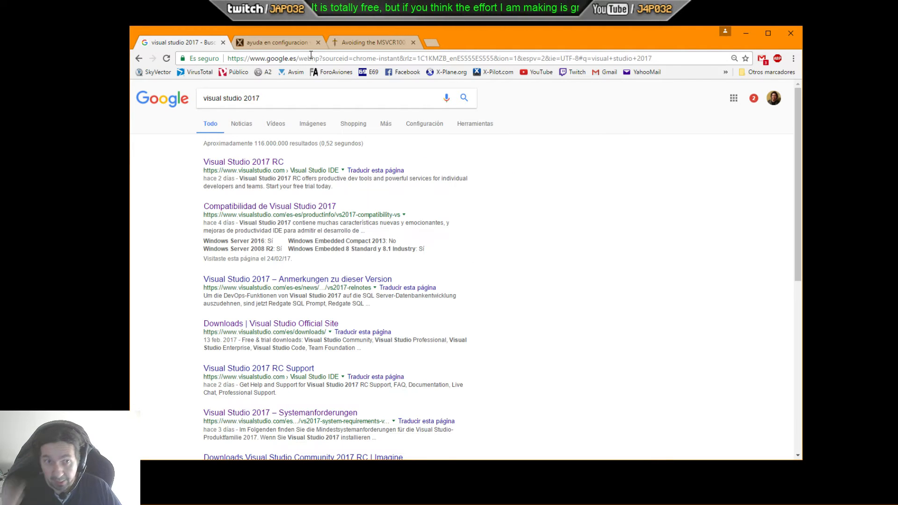
Step: Open the Visual Studio 2017 RC page, download the free Community 2017 RC installer, run it and continue past the privacy notice
left_click(272, 162)
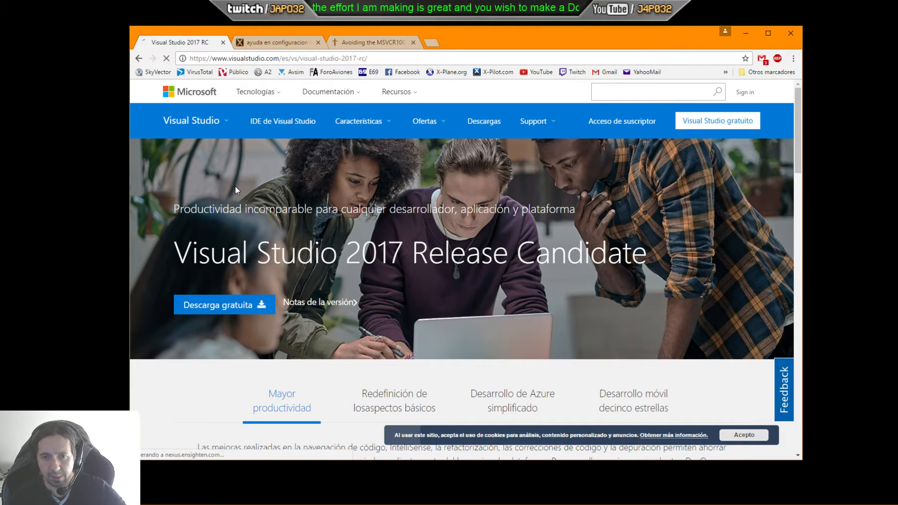
scroll(215, 310, "down", 15)
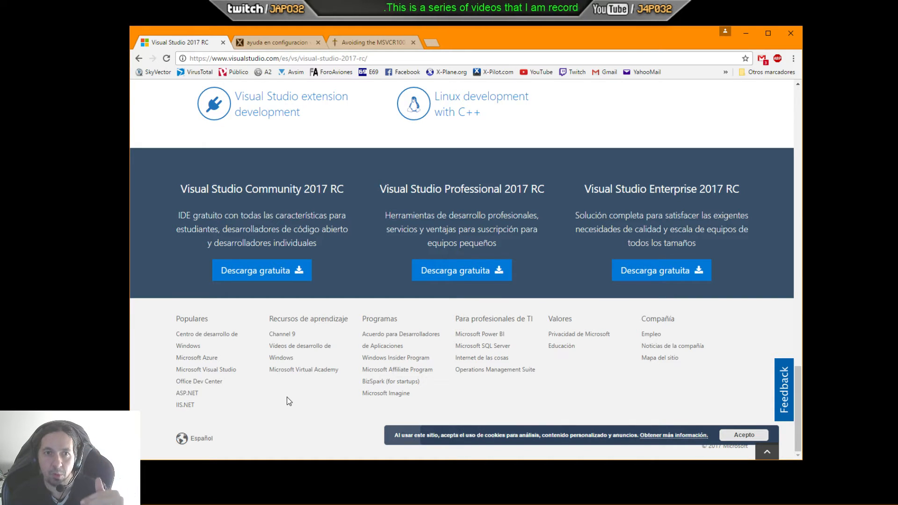
left_click(271, 278)
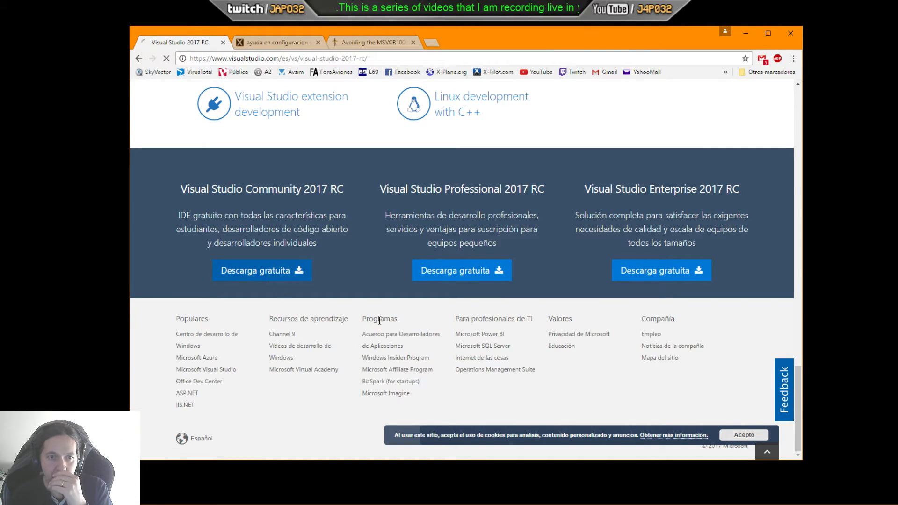
left_click(191, 450)
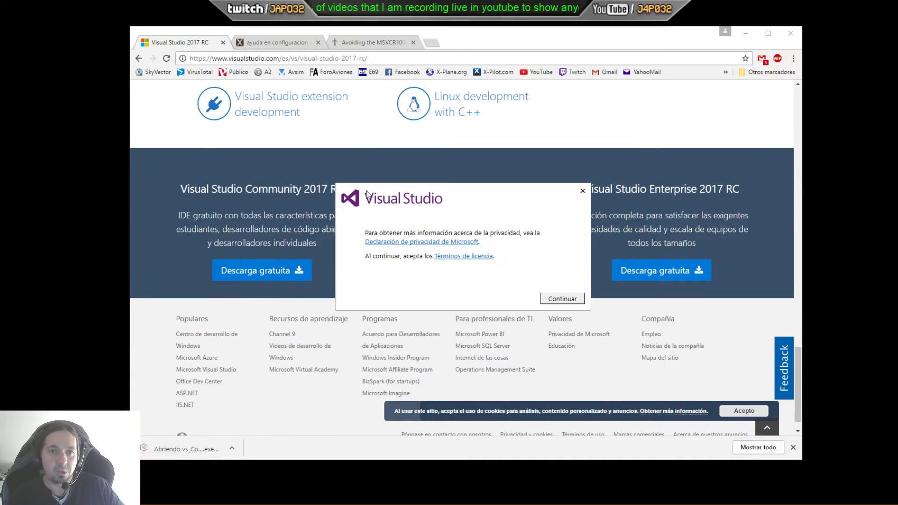
left_click(562, 299)
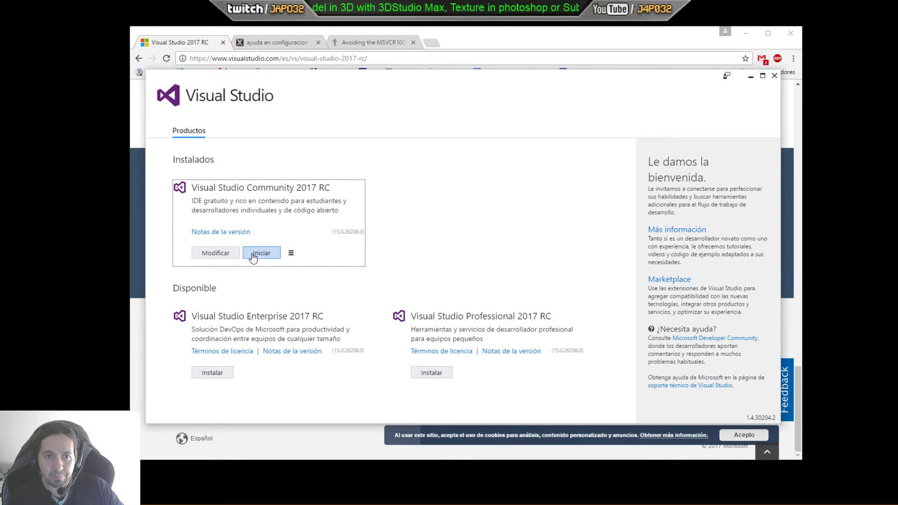
Step: Open the modification options of the installed Visual Studio Community 2017 RC and browse the available workloads
left_click(220, 254)
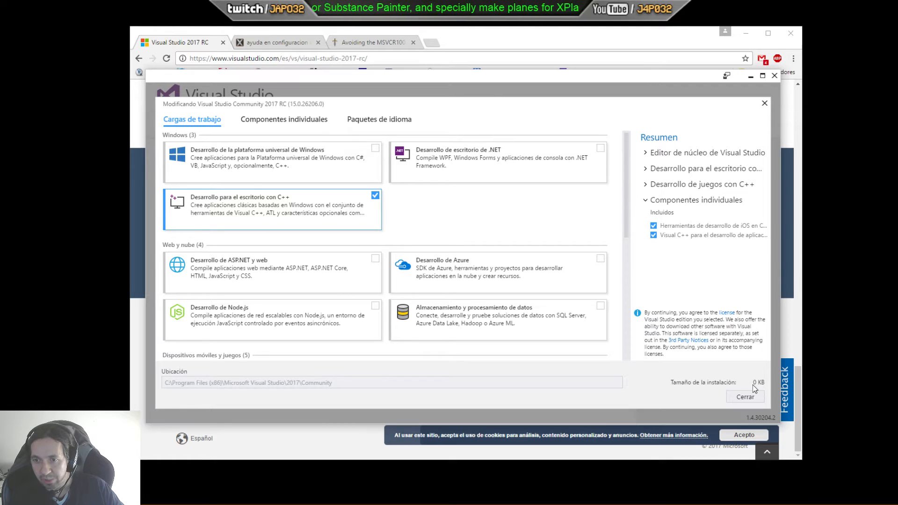
left_click(375, 149)
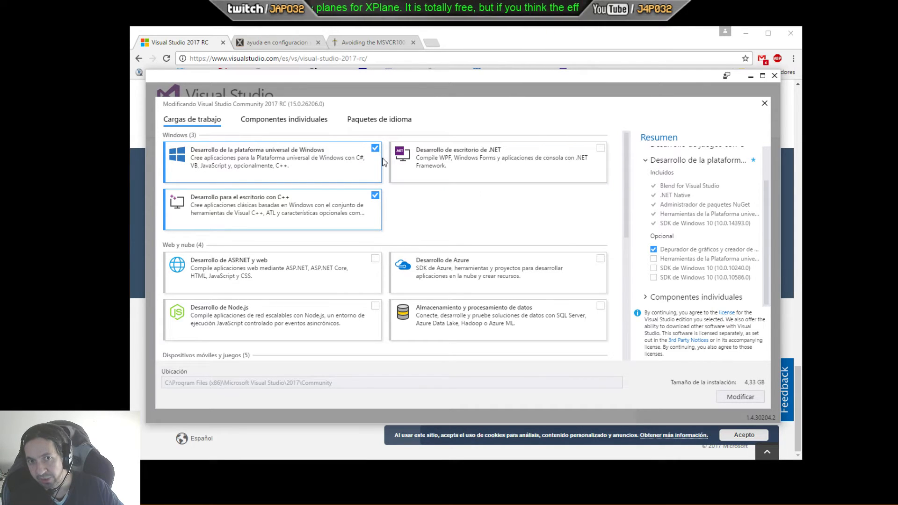
left_click(373, 149)
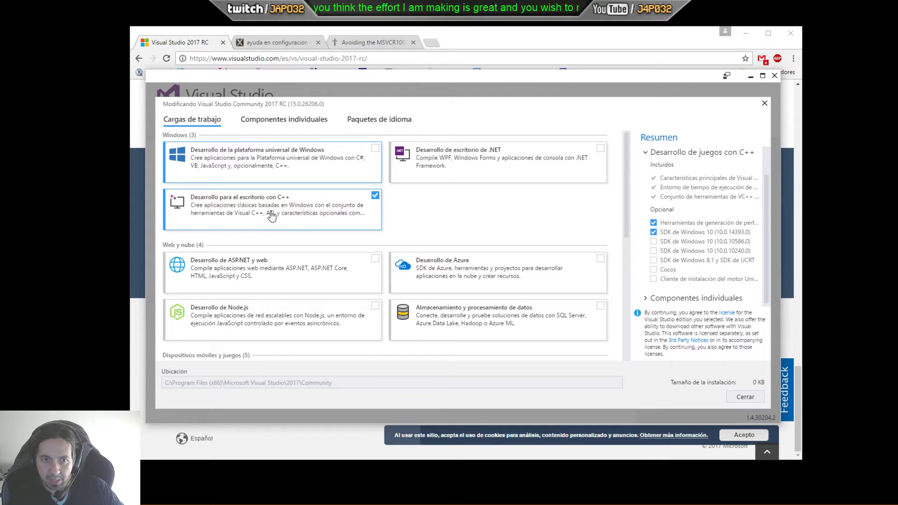
scroll(276, 211, "down", 3)
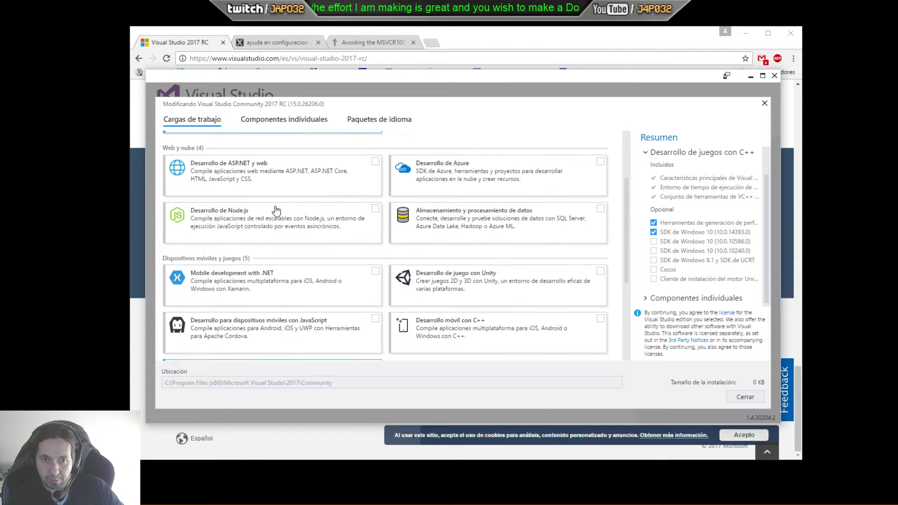
scroll(344, 209, "up", 3)
scroll(491, 201, "down", 1)
scroll(502, 216, "down", 2)
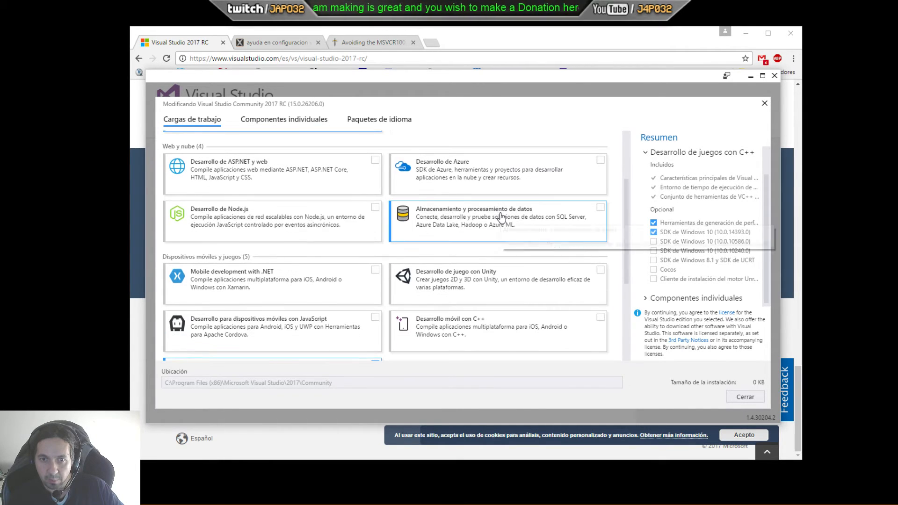
scroll(337, 264, "down", 1)
scroll(336, 264, "down", 3)
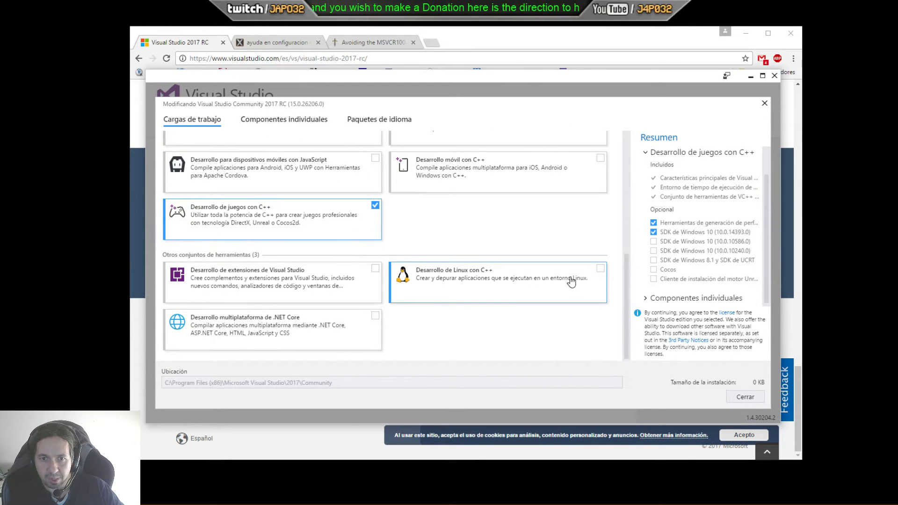
Step: Toggle the Linux development with C++ workload on and off, and review the workload list again
left_click(598, 270)
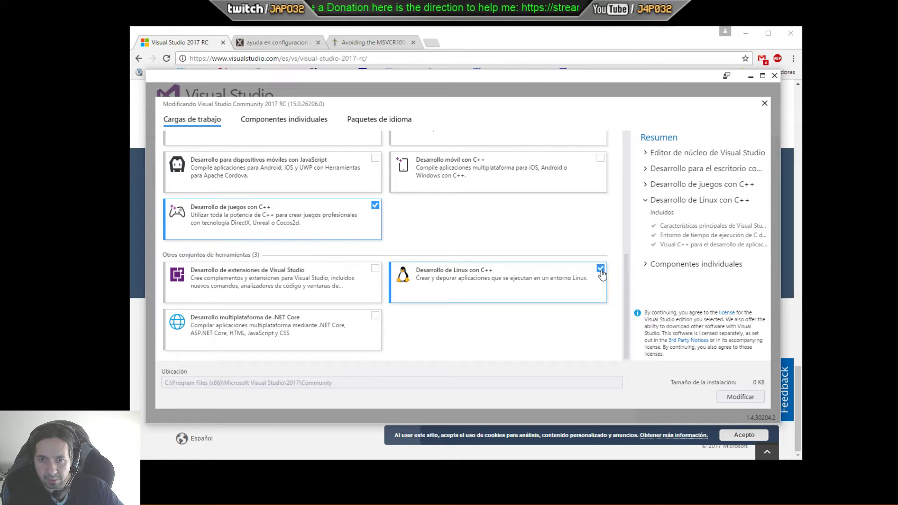
left_click(600, 270)
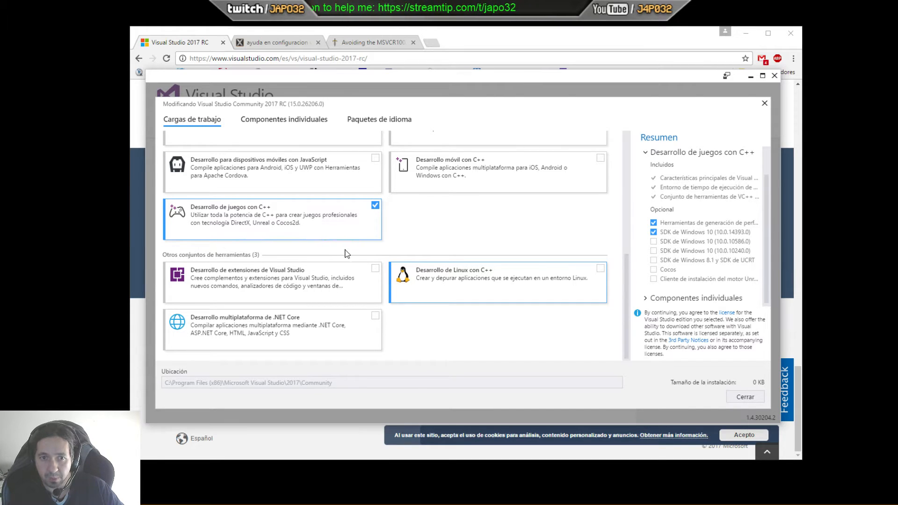
scroll(360, 261, "up", 5)
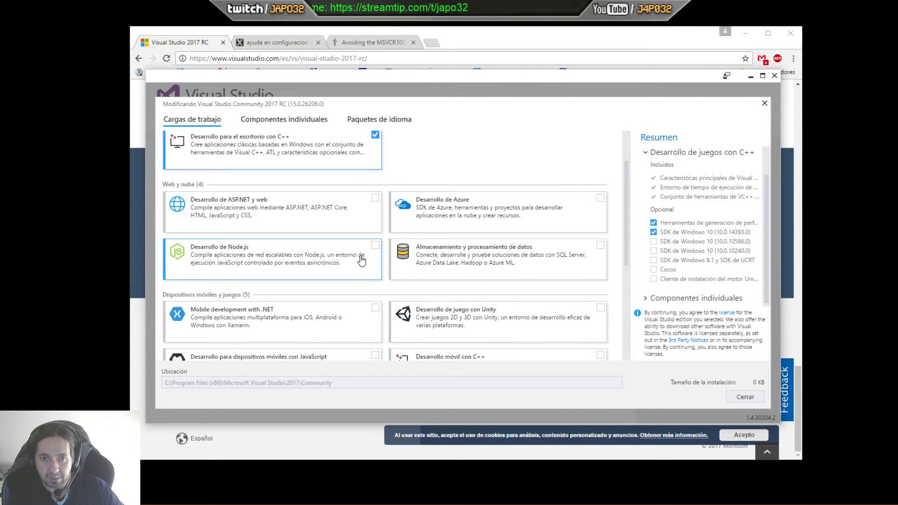
scroll(361, 261, "up", 3)
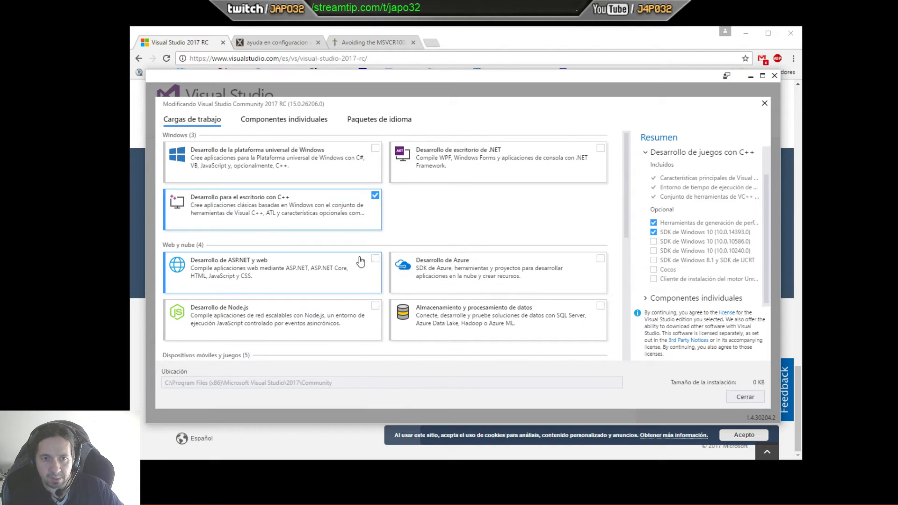
scroll(423, 260, "down", 3)
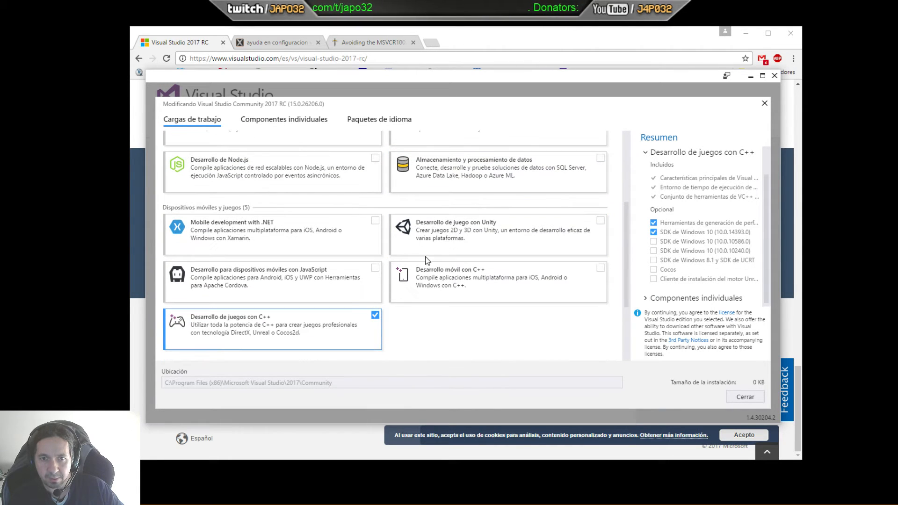
scroll(541, 287, "down", 2)
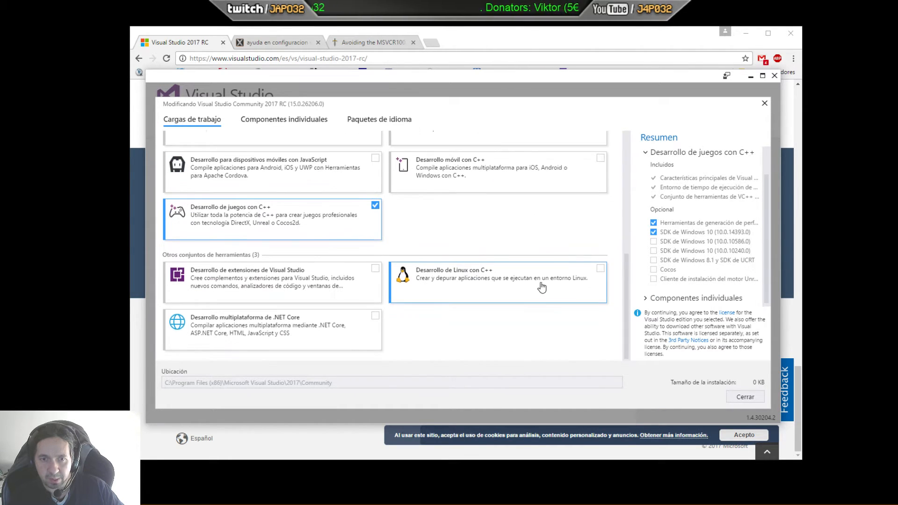
Step: Switch to the individual components list and examine which C++ compilers and tools are selected
left_click(285, 122)
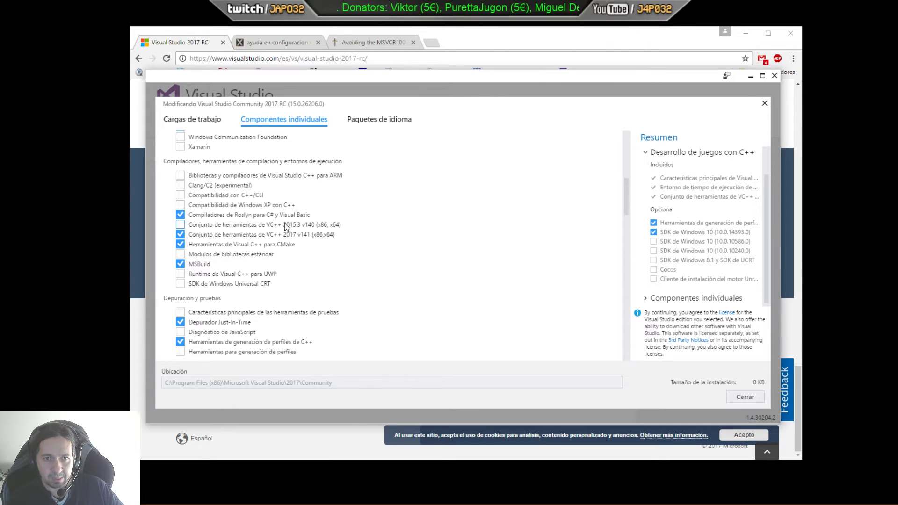
scroll(371, 195, "up", 5)
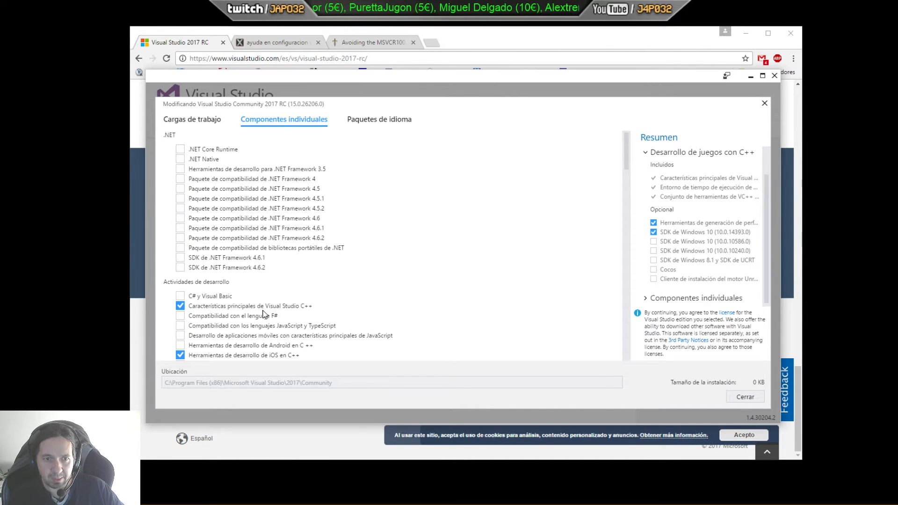
scroll(297, 284, "down", 2)
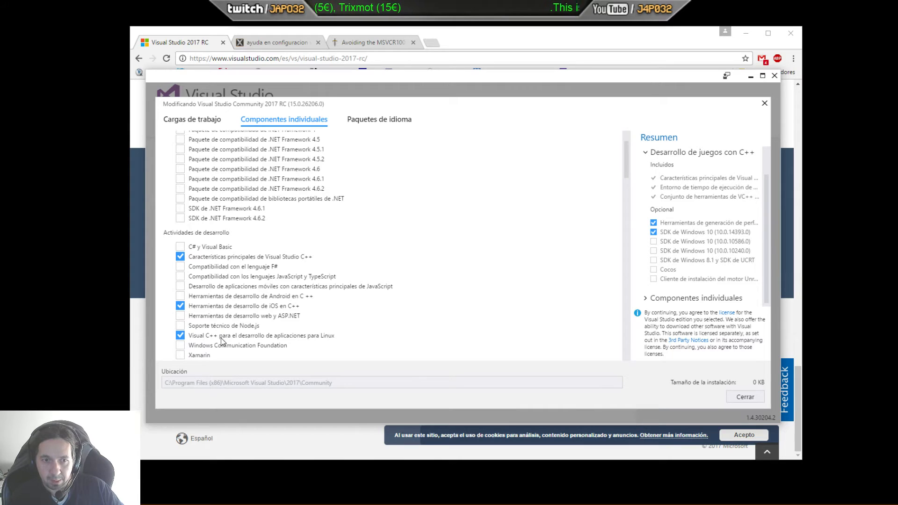
scroll(326, 338, "down", 3)
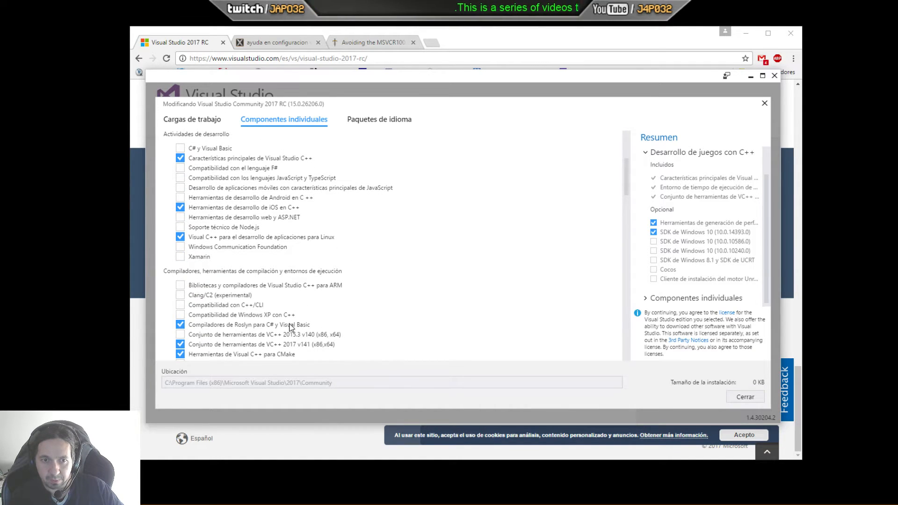
scroll(286, 323, "down", 2)
scroll(257, 306, "down", 2)
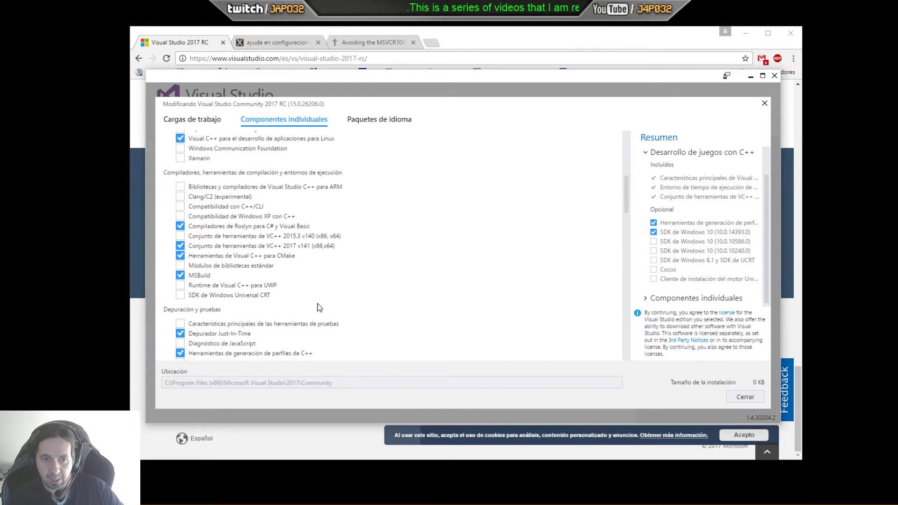
scroll(276, 270, "down", 4)
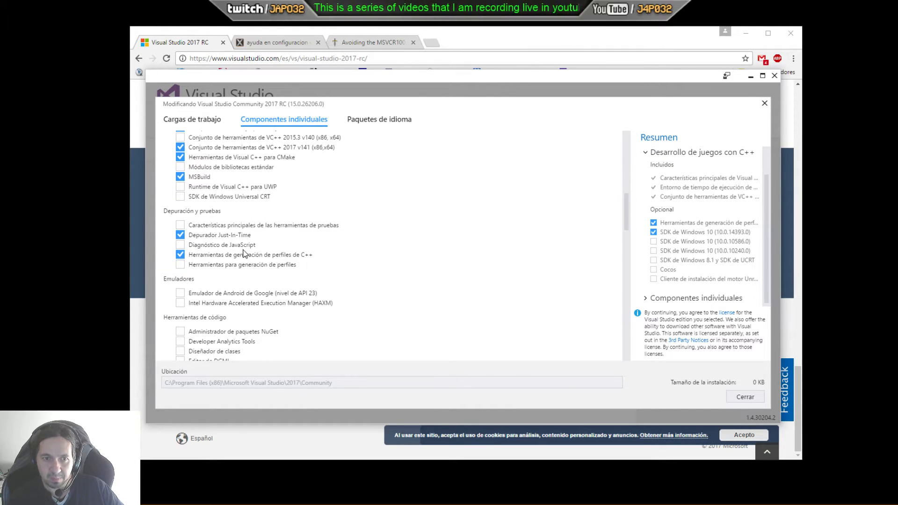
scroll(280, 260, "down", 7)
Step: Return to the workloads list and review the selected desktop and game development with C++ workloads
left_click(201, 119)
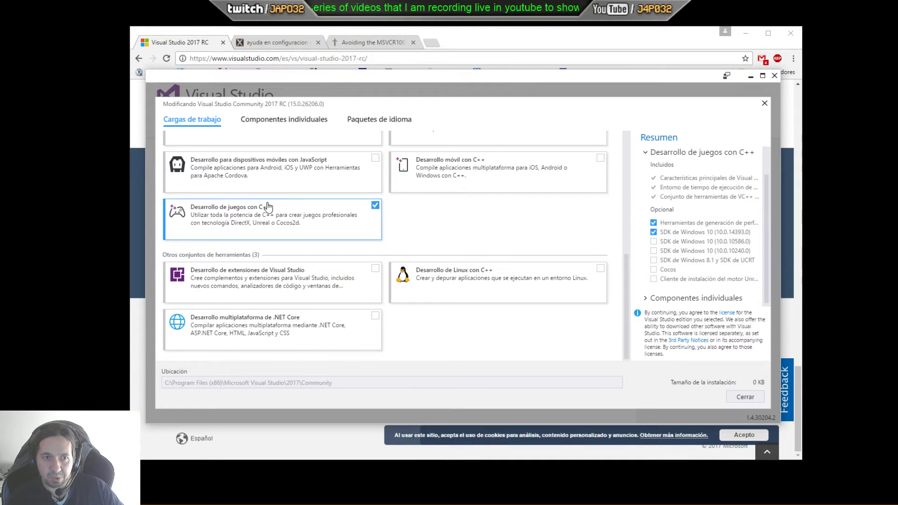
scroll(269, 206, "up", 10)
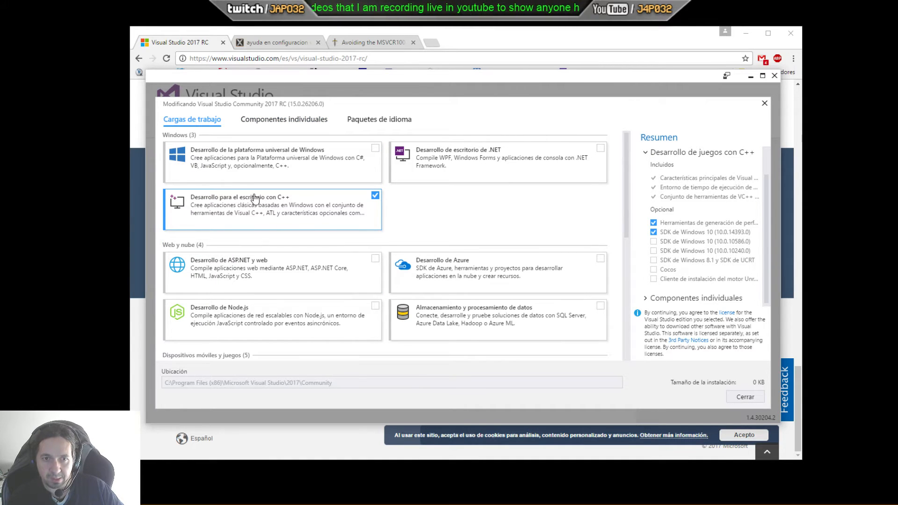
scroll(327, 224, "down", 1)
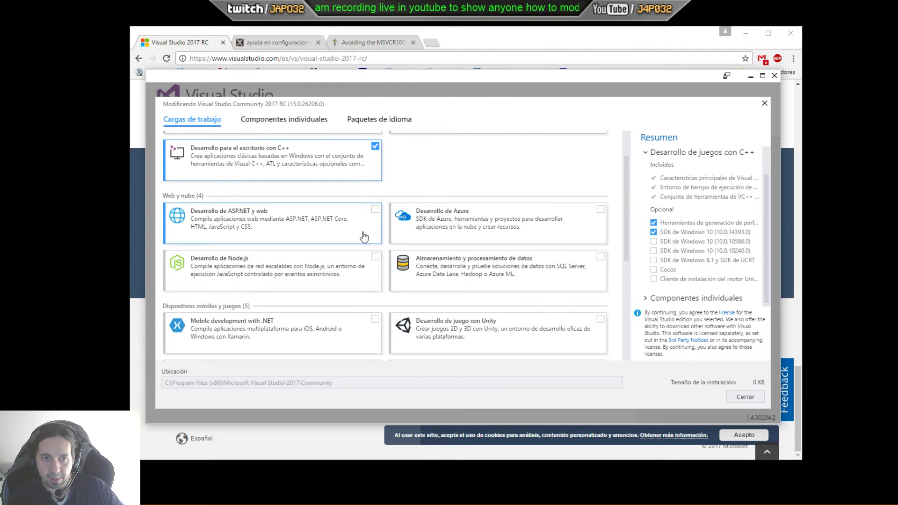
scroll(460, 290, "down", 2)
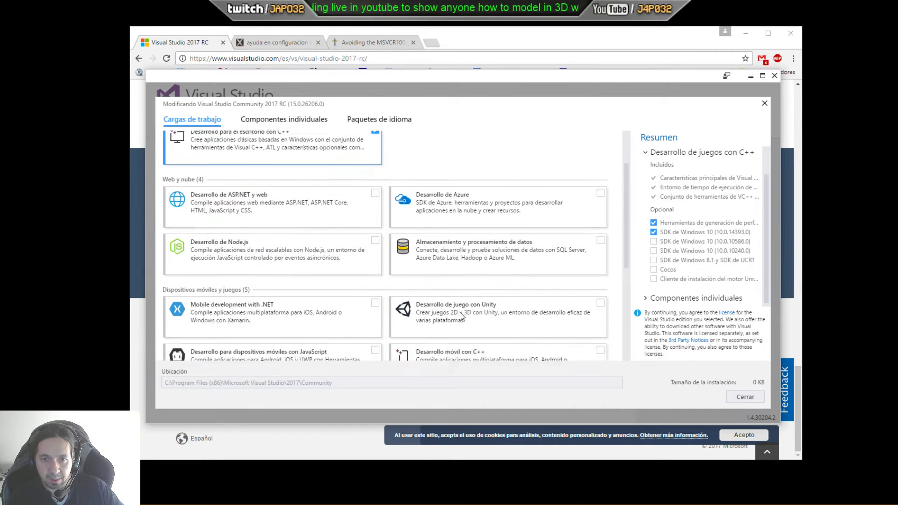
scroll(462, 277, "down", 1)
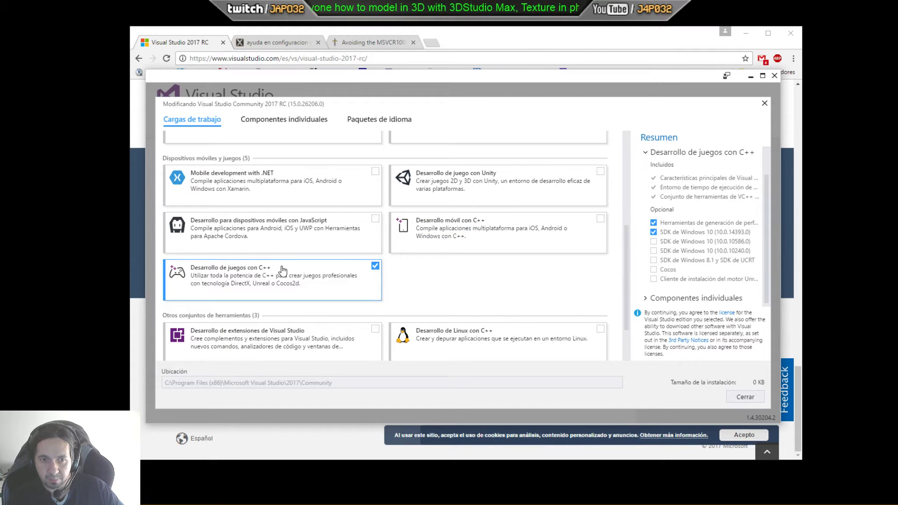
scroll(321, 282, "down", 1)
scroll(321, 282, "down", 1)
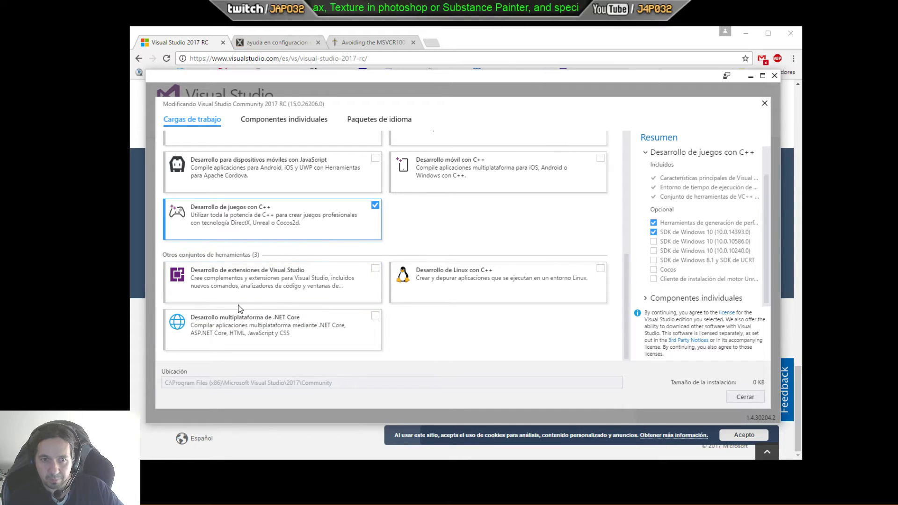
Step: Close the modification dialog and the Visual Studio installer without changes, and move the browser window aside
left_click(745, 397)
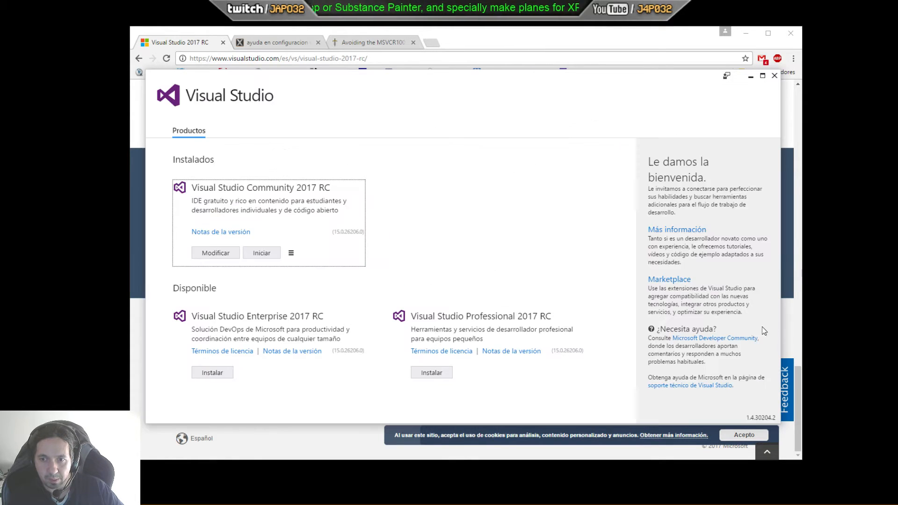
left_click(774, 75)
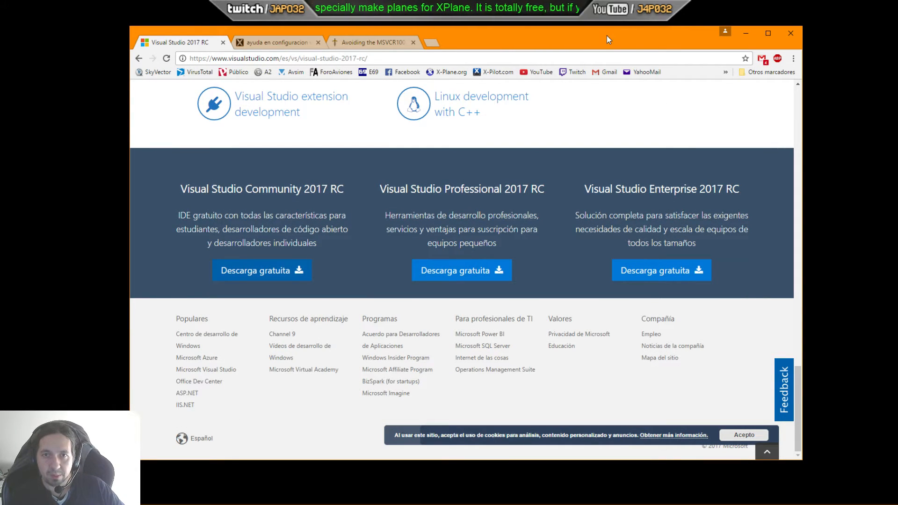
left_click_drag(613, 36, 897, 59)
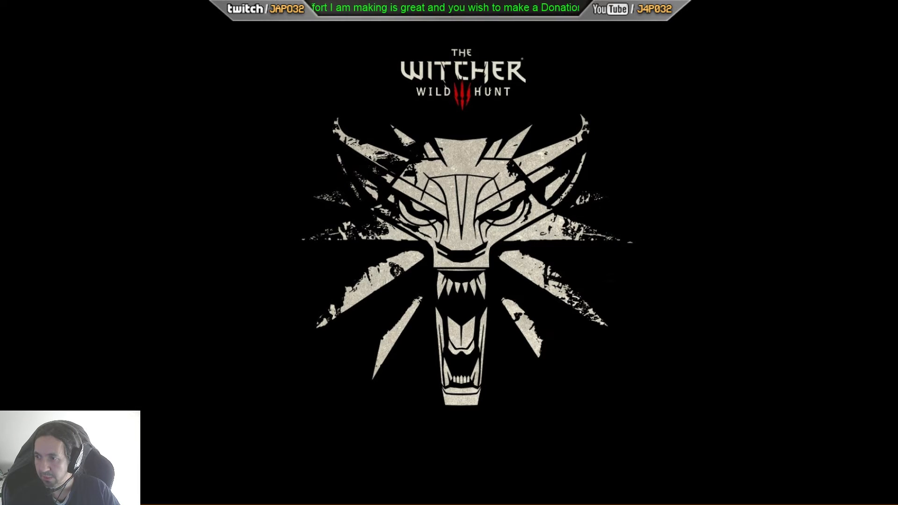
Step: Open the Projects folder inside Documents > Visual Studio 2017 in File Explorer and move the window aside
left_click_drag(897, 74, 453, 68)
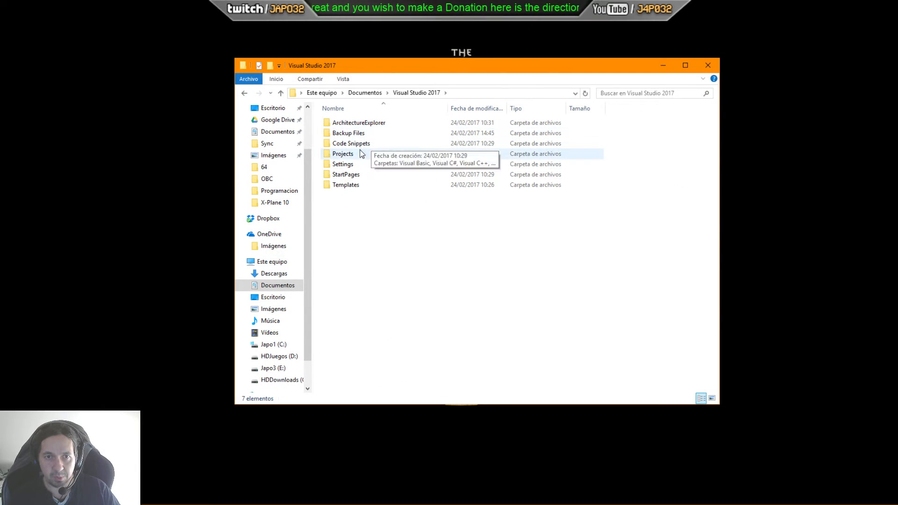
double_click(343, 154)
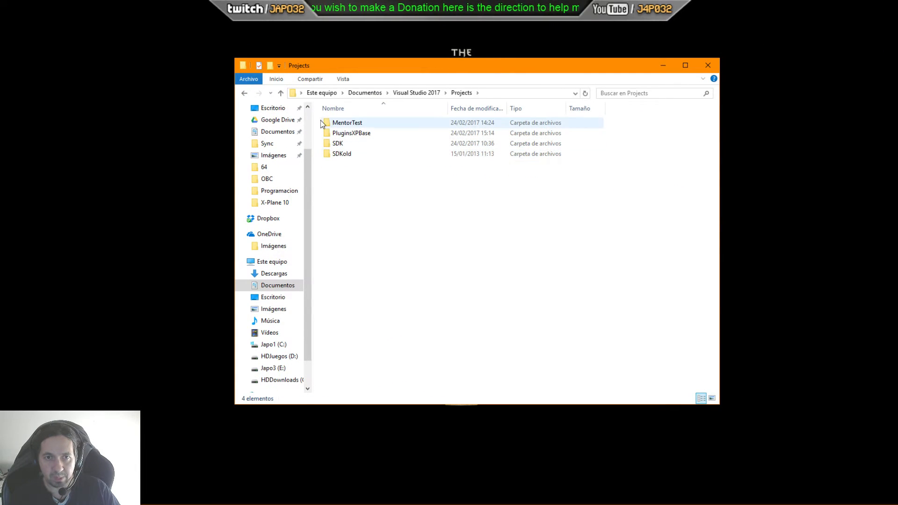
left_click_drag(396, 67, 253, 17)
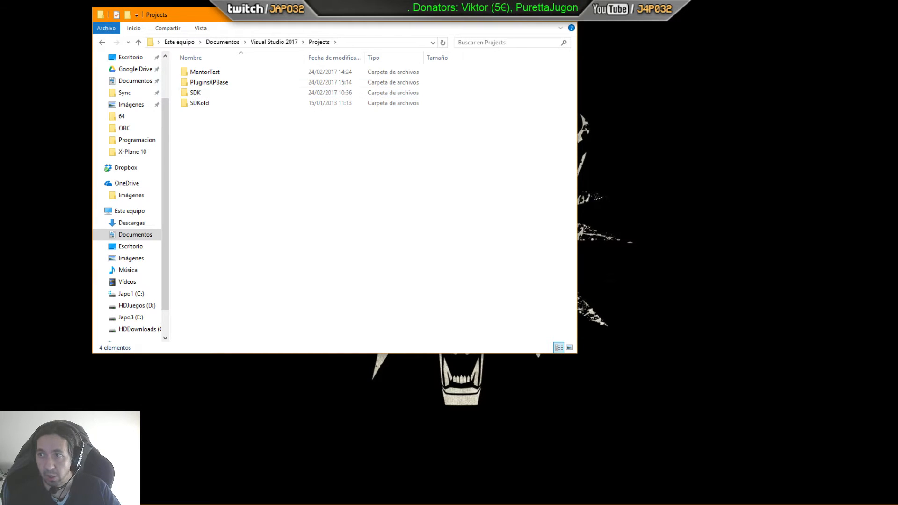
Step: Search the web for "sdk xplane" and open the X-Plane SDK download page
left_click_drag(897, 19, 609, 52)
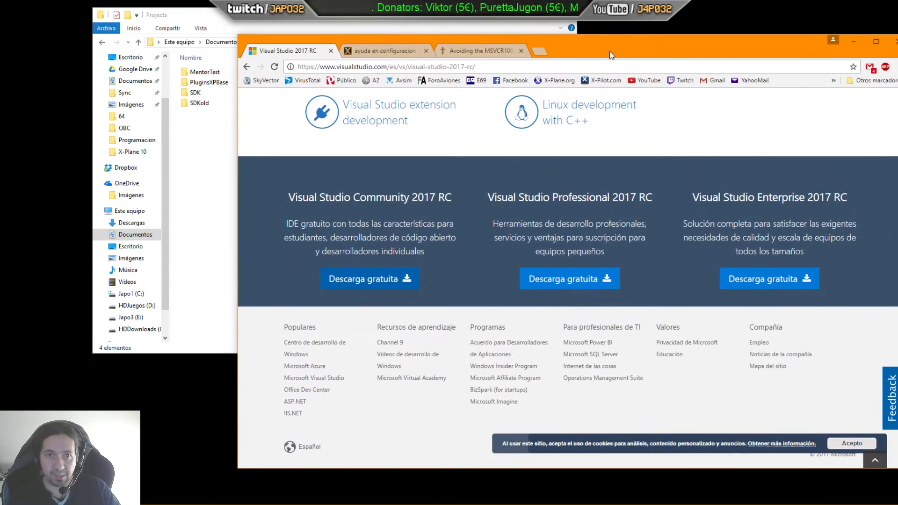
left_click(470, 68)
type("s")
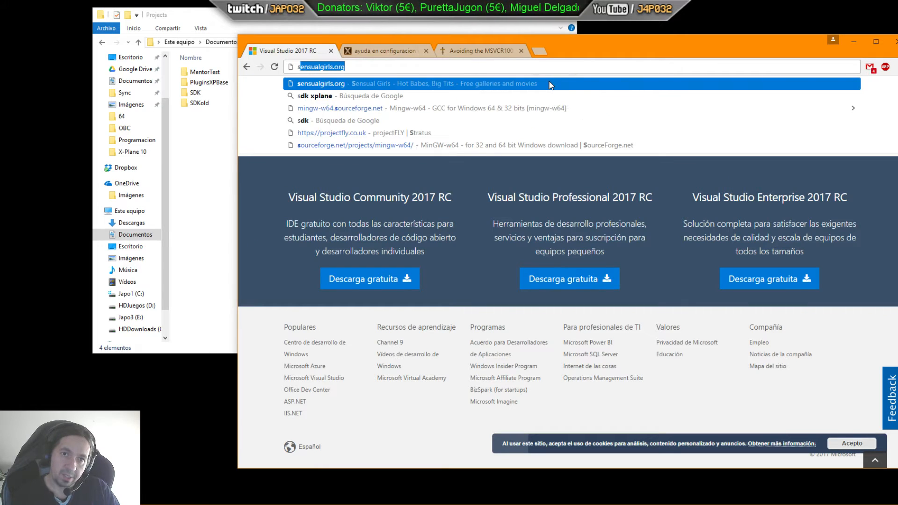
type("dk xplane")
key("Return")
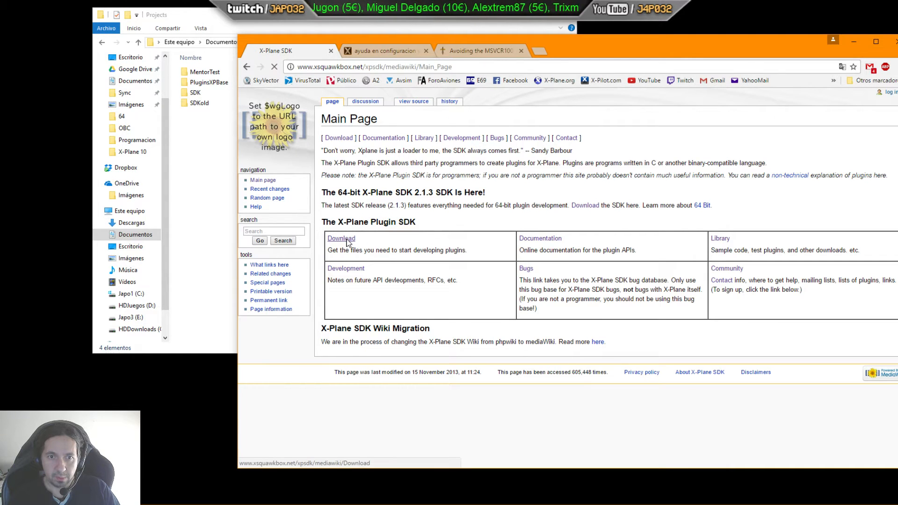
left_click(345, 241)
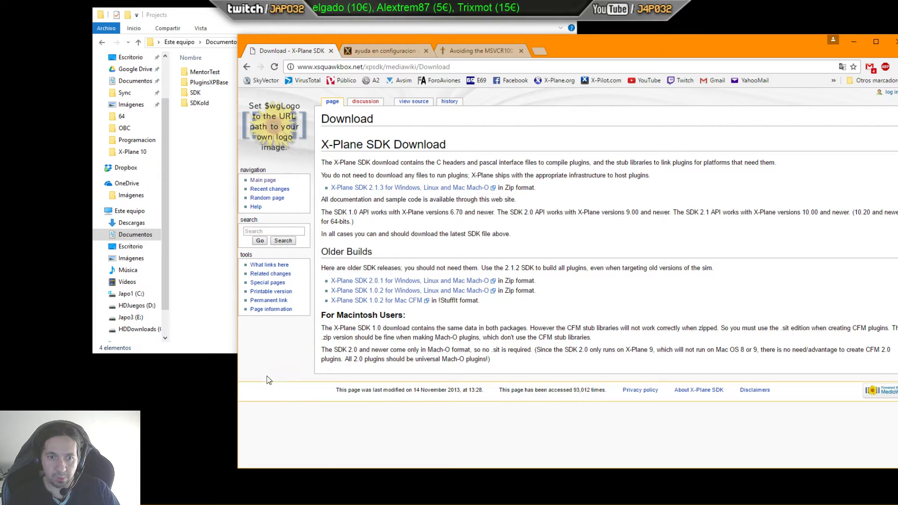
Step: Examine the contents of the SDK folder in Projects, then return to the Projects folder
left_click(192, 95)
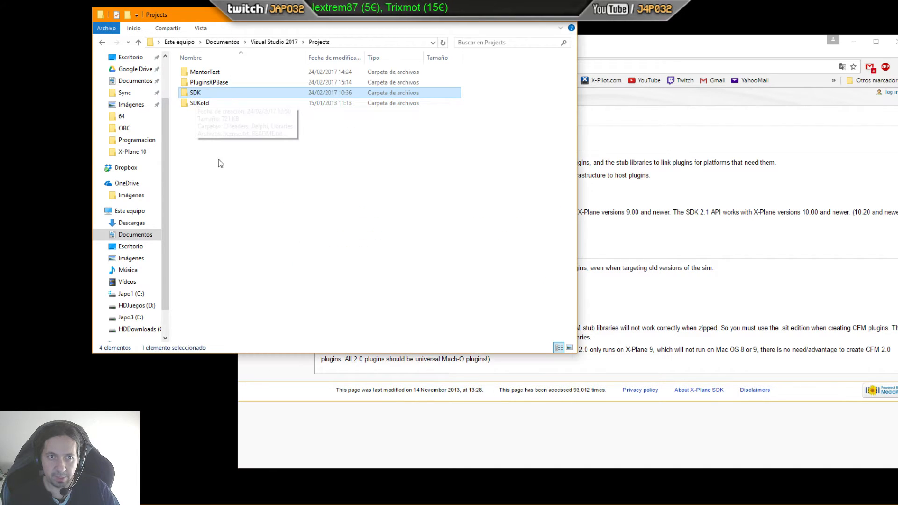
left_click(683, 49)
left_click(893, 41)
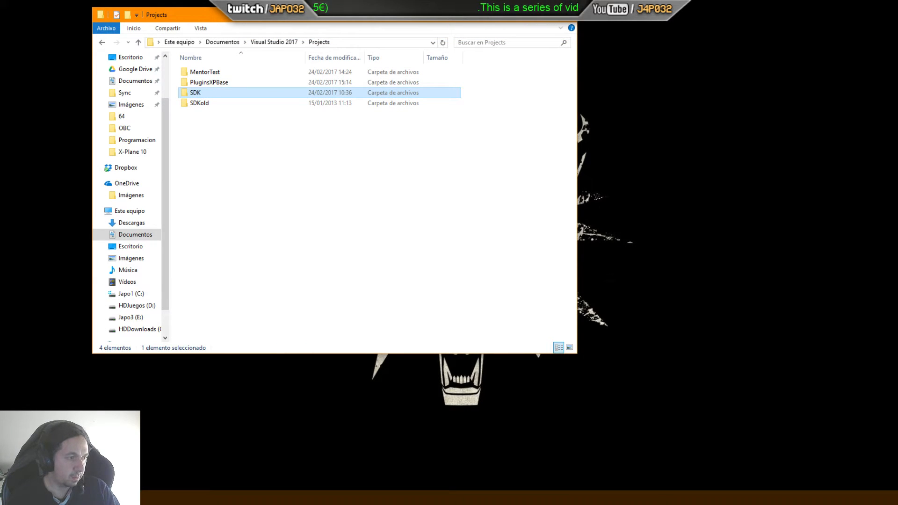
left_click(94, 496)
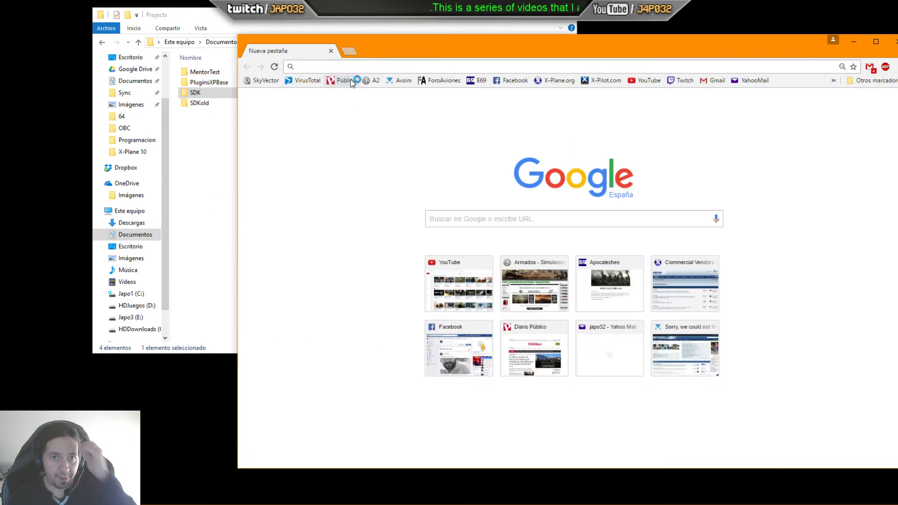
left_click_drag(377, 51, 897, 61)
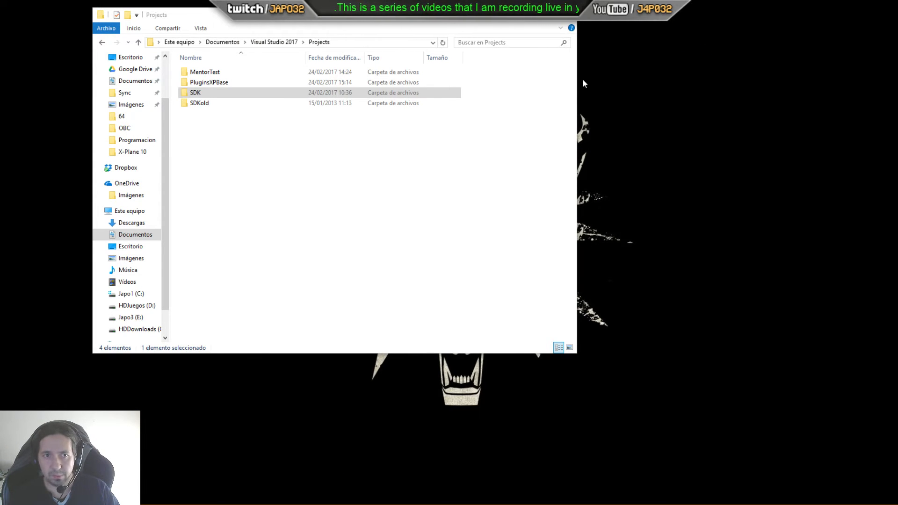
left_click(218, 96)
double_click(218, 96)
left_click(197, 84)
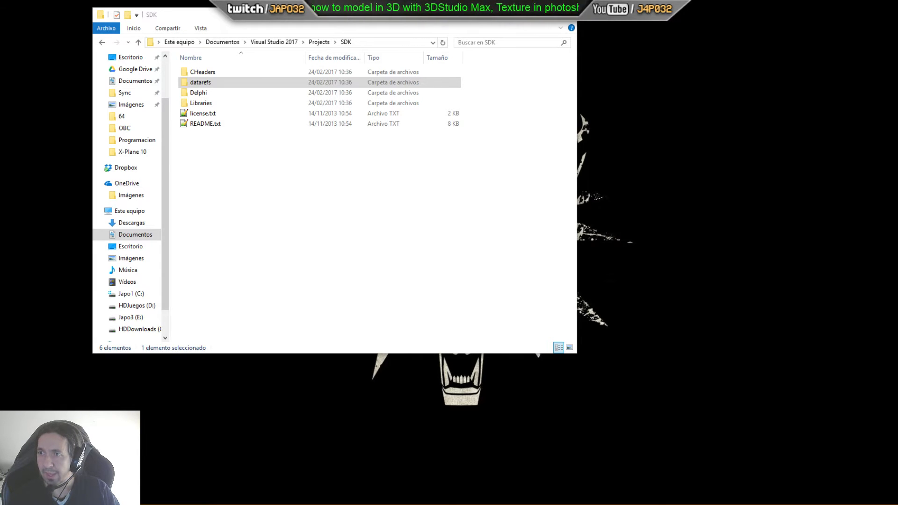
left_click(377, 164)
key("BackSpace")
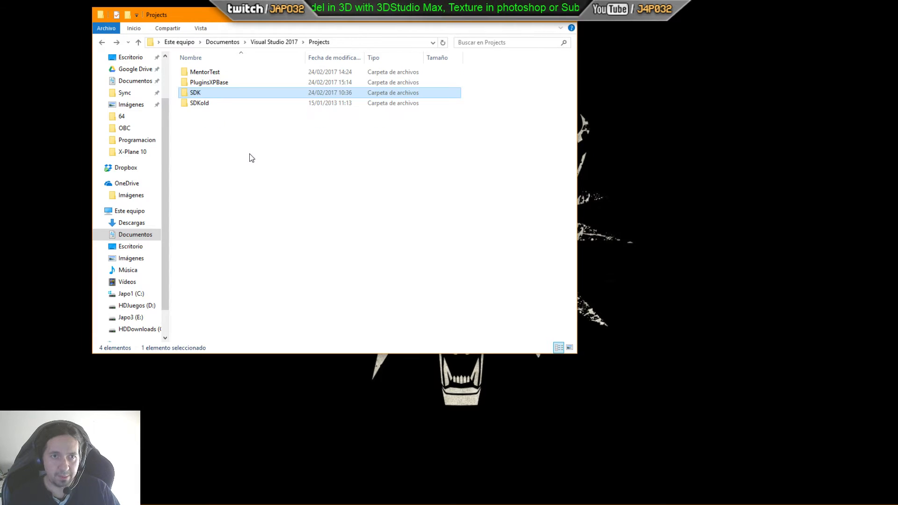
key("alt+Left")
key("alt+Right")
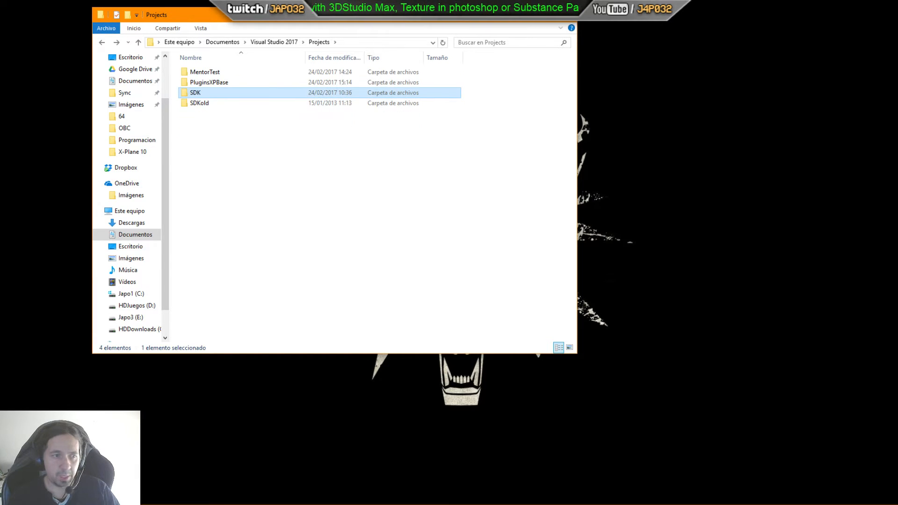
Step: Open Visual Studio's Options dialog and cancel it without changes
left_click(93, 498)
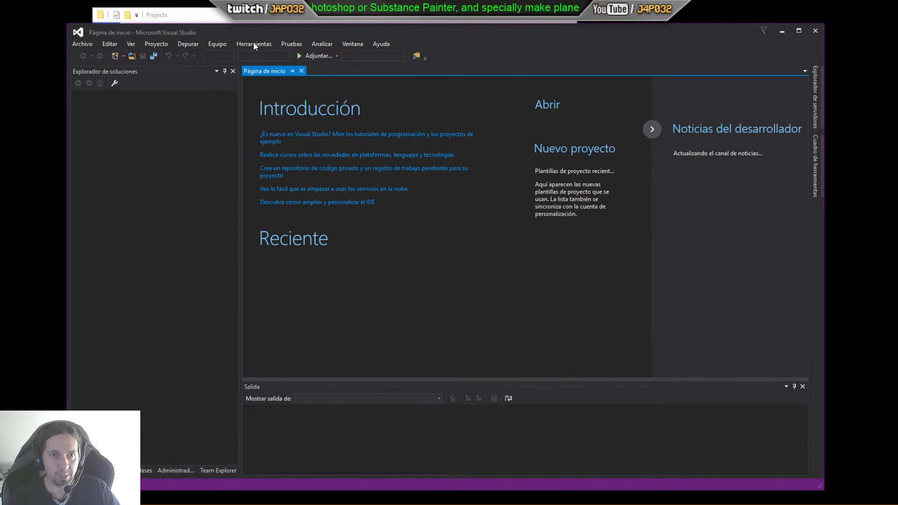
left_click(252, 43)
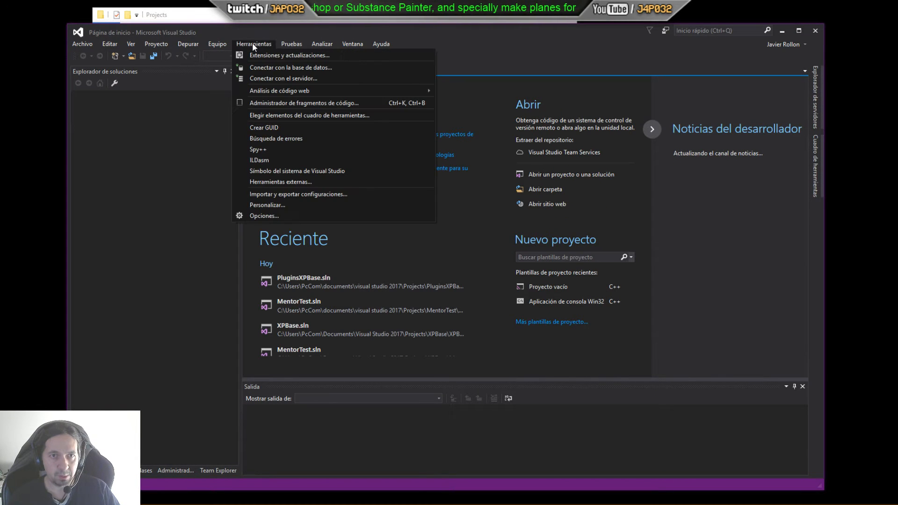
left_click(264, 217)
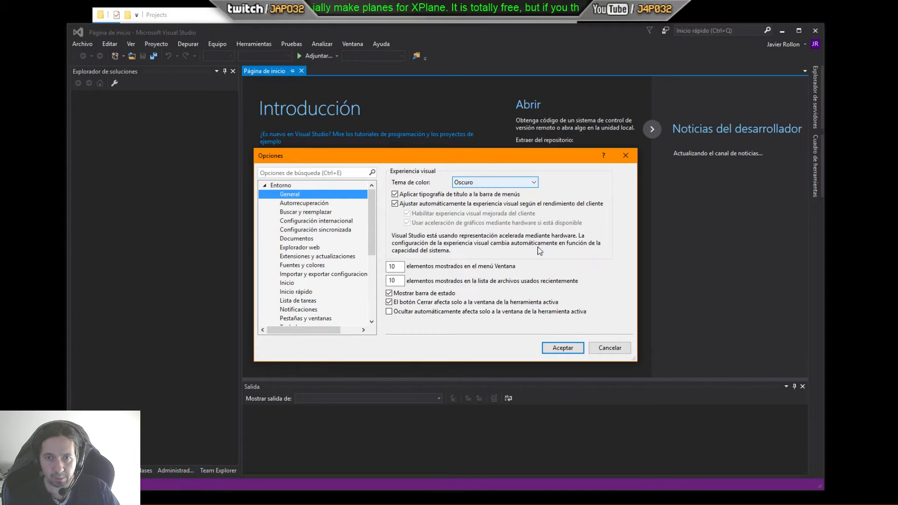
left_click(601, 346)
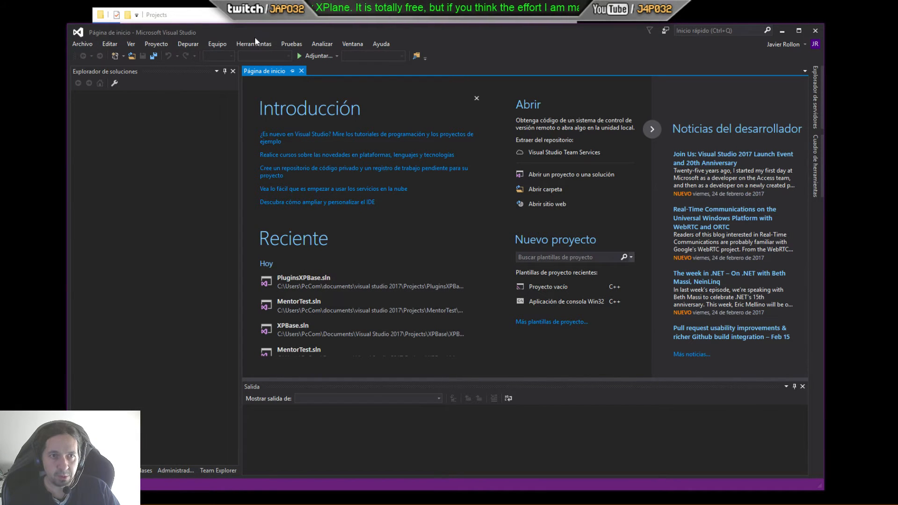
Step: Create a new empty Visual C++ project named kk in the Visual Studio 2017 Projects folder
mouse_move(422, 39)
left_mouse_down()
mouse_move(415, 20)
mouse_move(412, 32)
left_mouse_up()
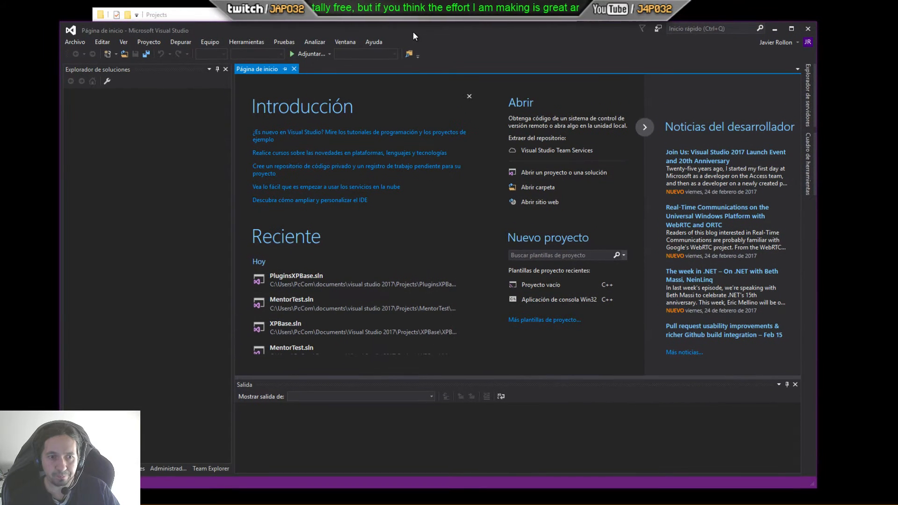
left_click(83, 41)
mouse_move(87, 53)
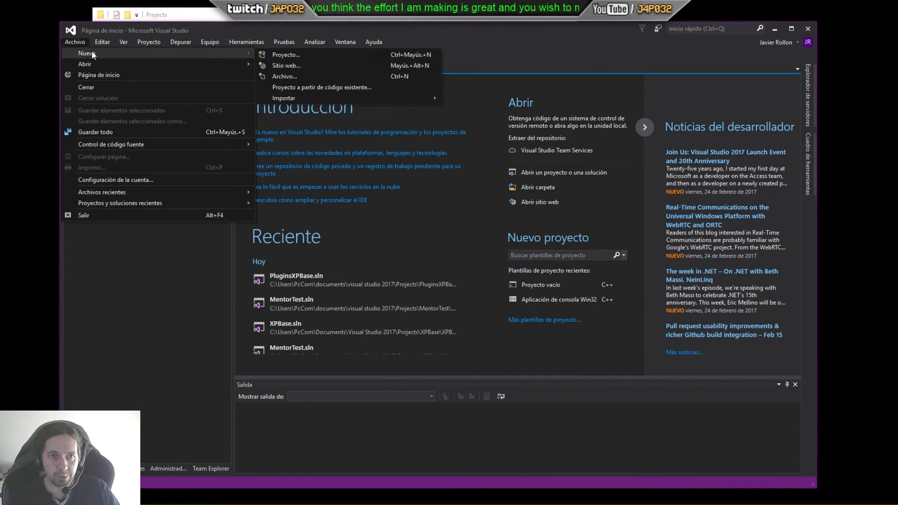
left_click(270, 53)
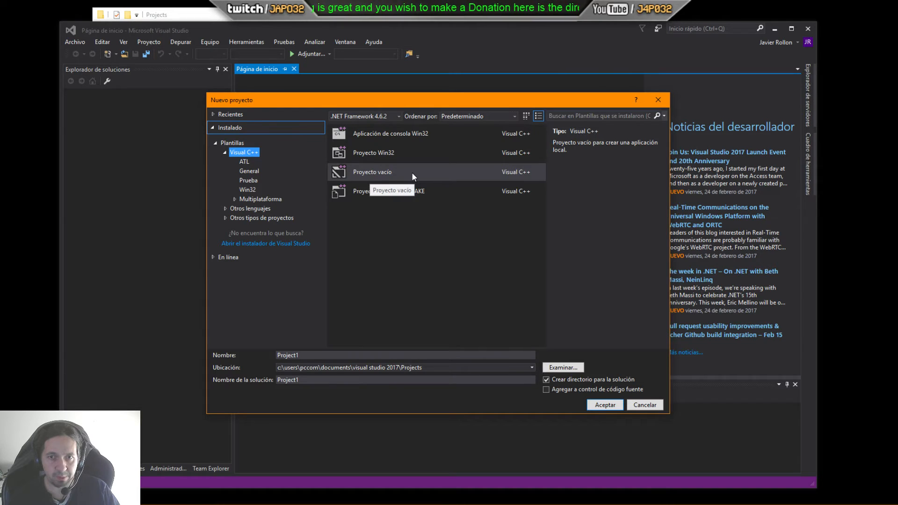
left_click(316, 355)
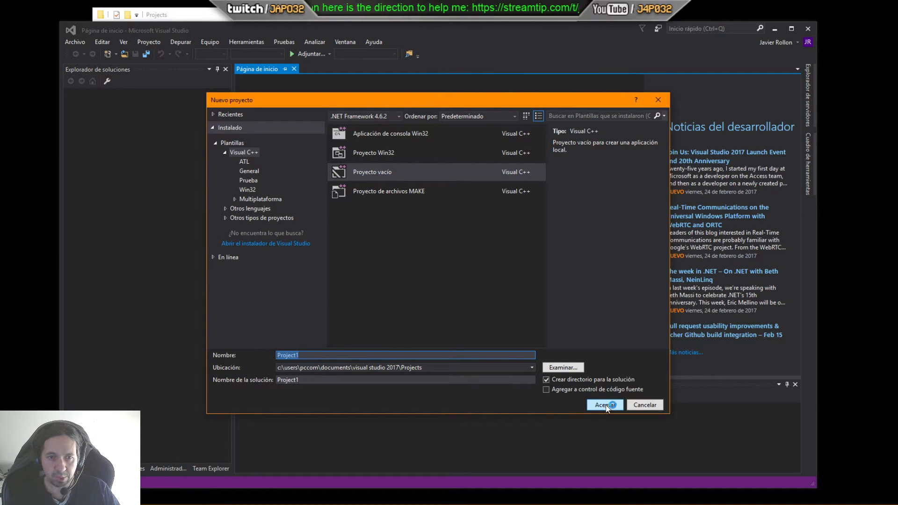
type("co")
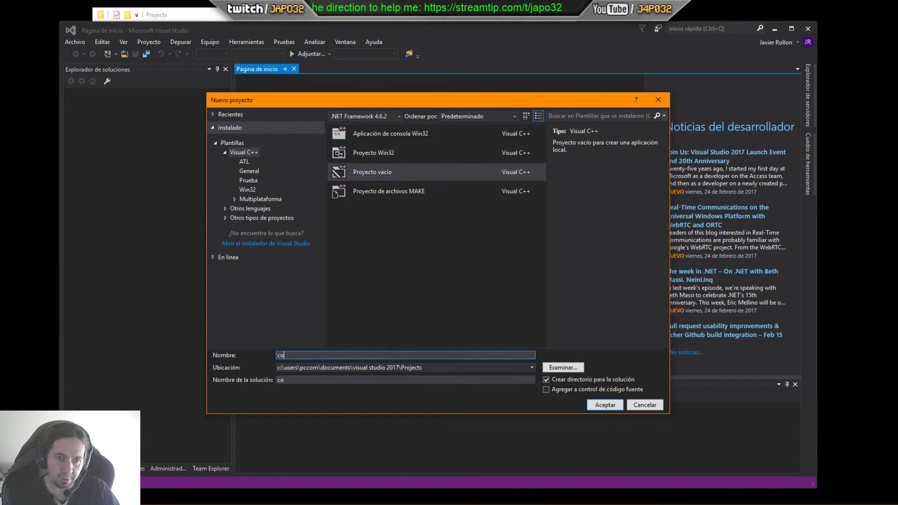
type("kk")
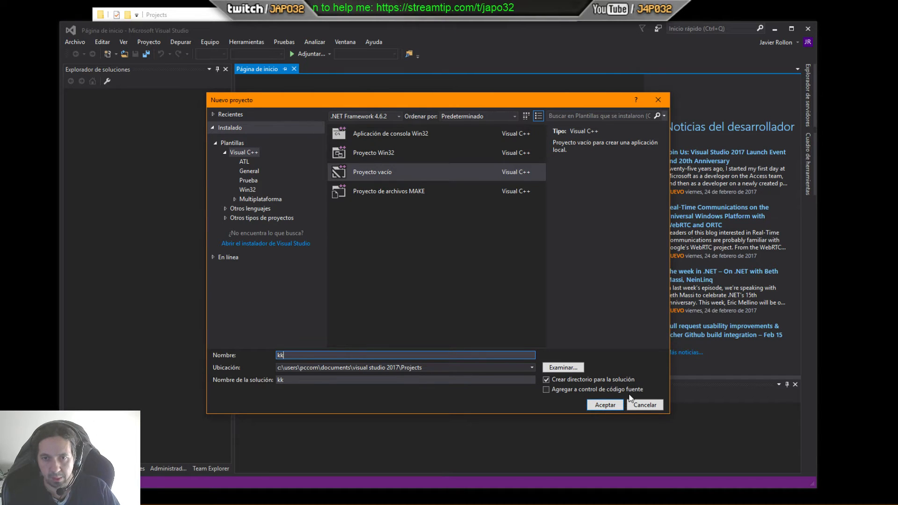
left_click(615, 405)
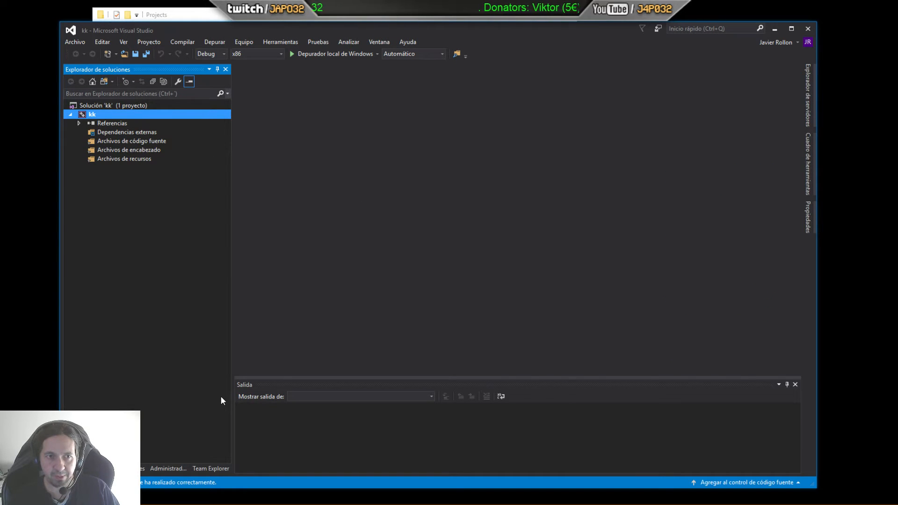
Step: Add a new C++ source file named main.cpp to the project's source files folder
left_click(138, 142)
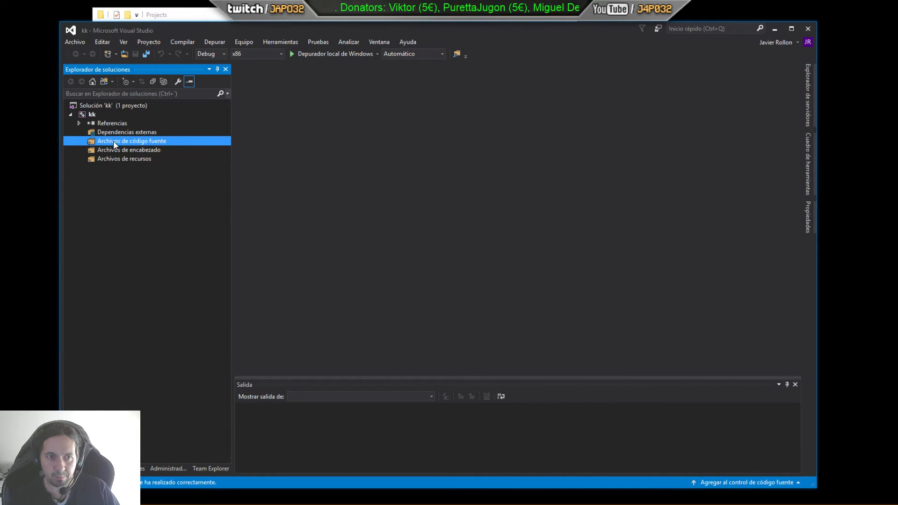
left_click(133, 150)
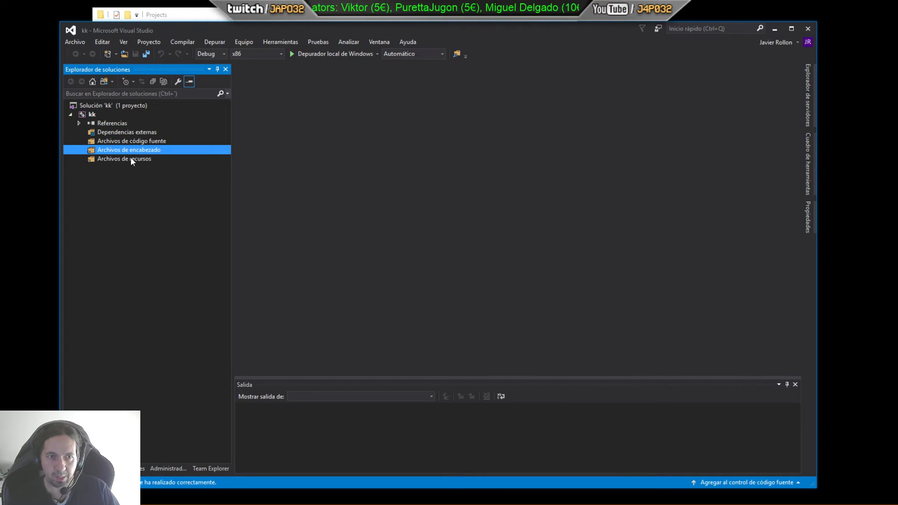
left_click(129, 159)
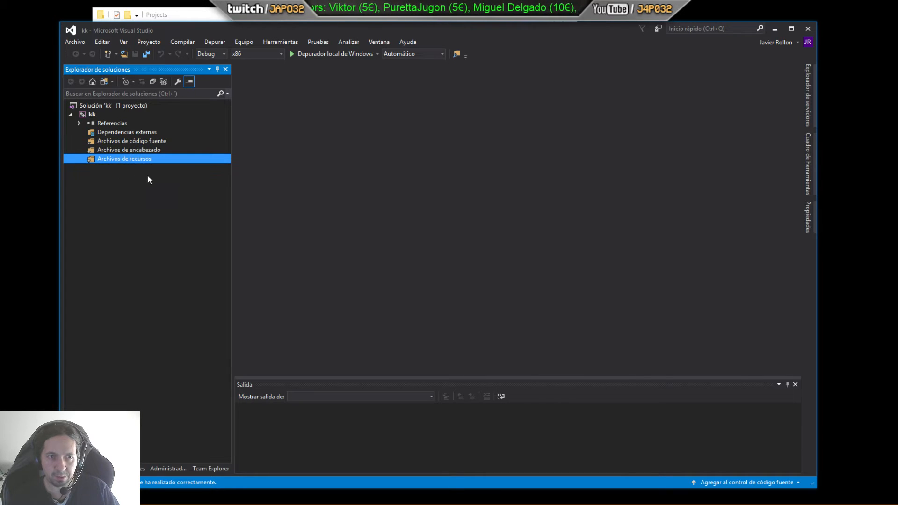
left_click(141, 142)
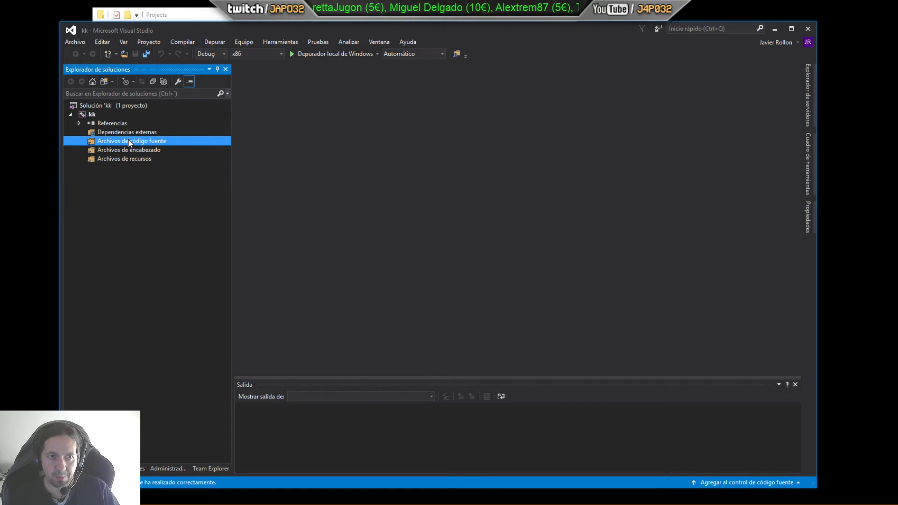
right_click(129, 142)
mouse_move(159, 147)
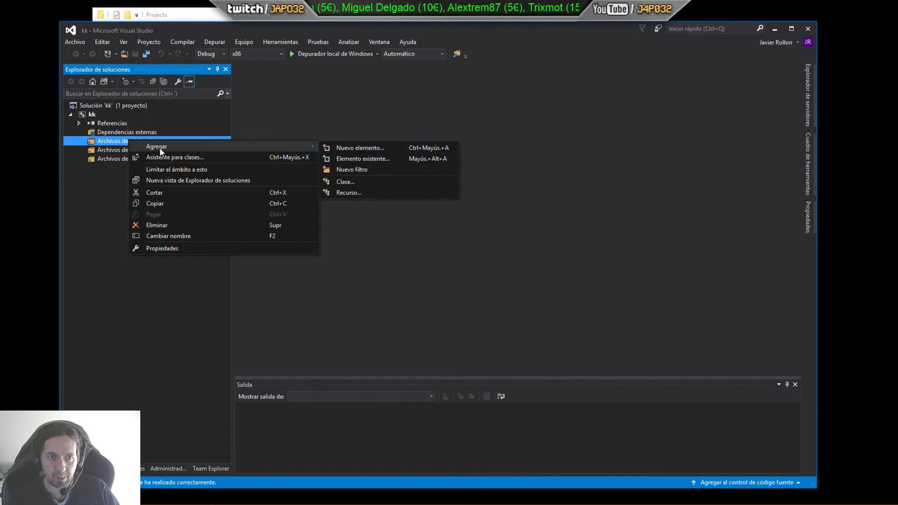
left_click(347, 147)
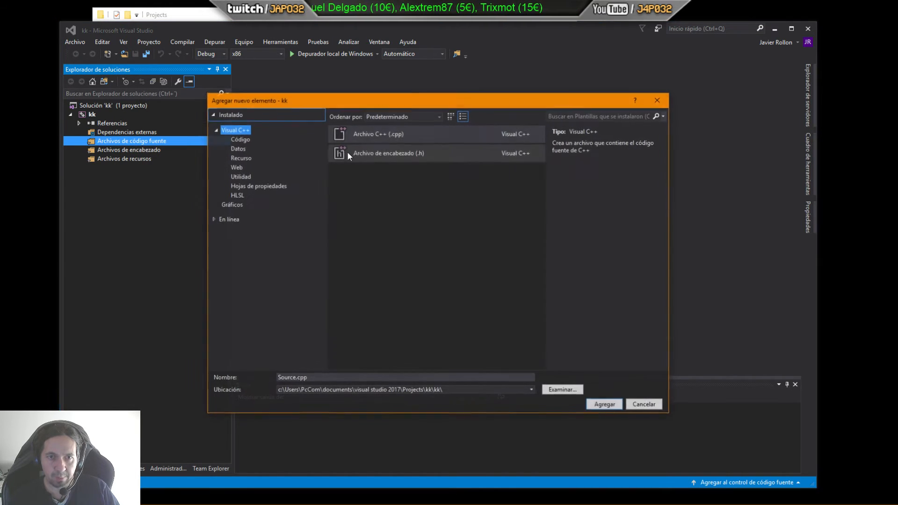
left_click(372, 138)
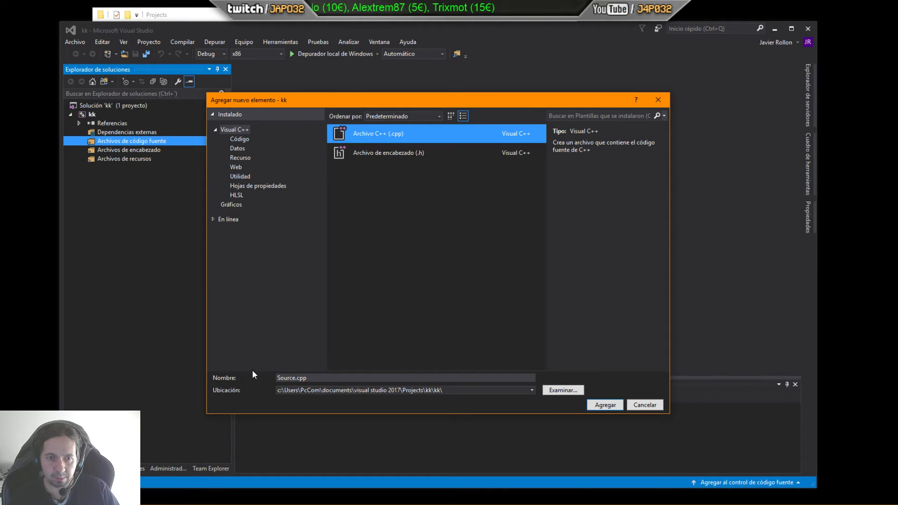
left_click(295, 378)
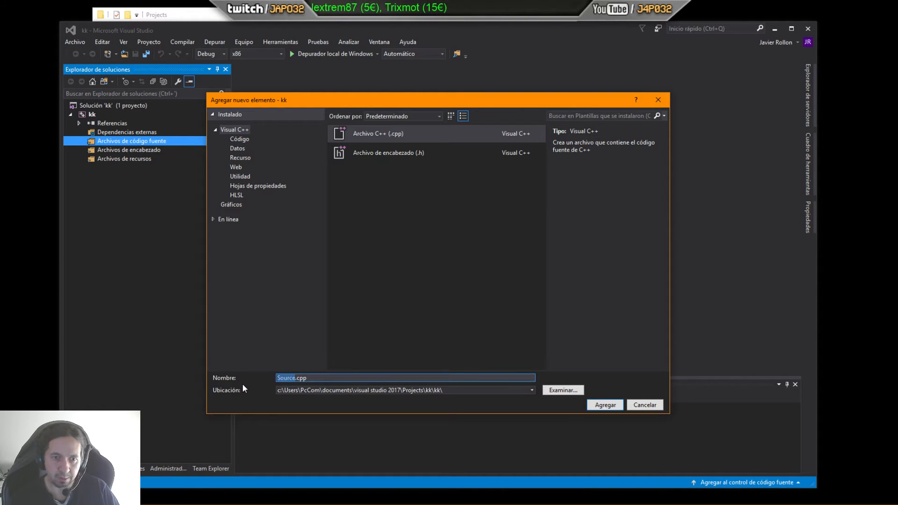
type("main")
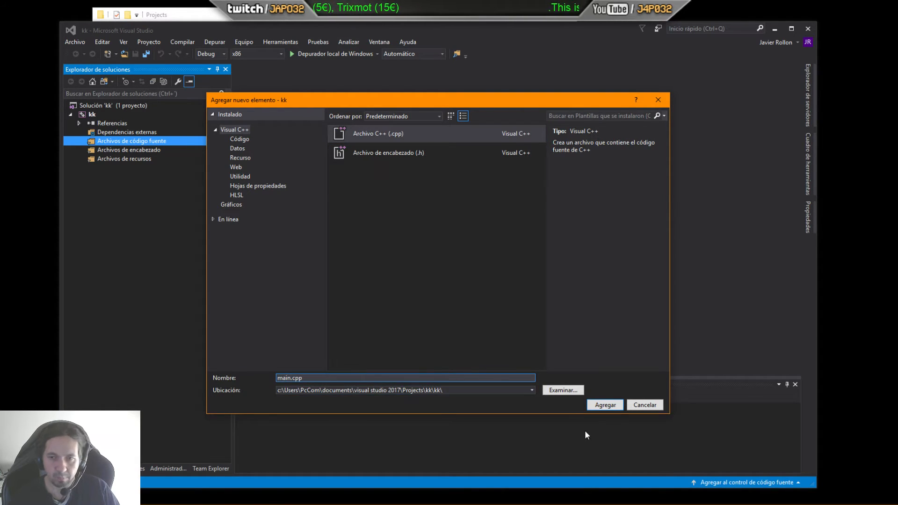
left_click(605, 405)
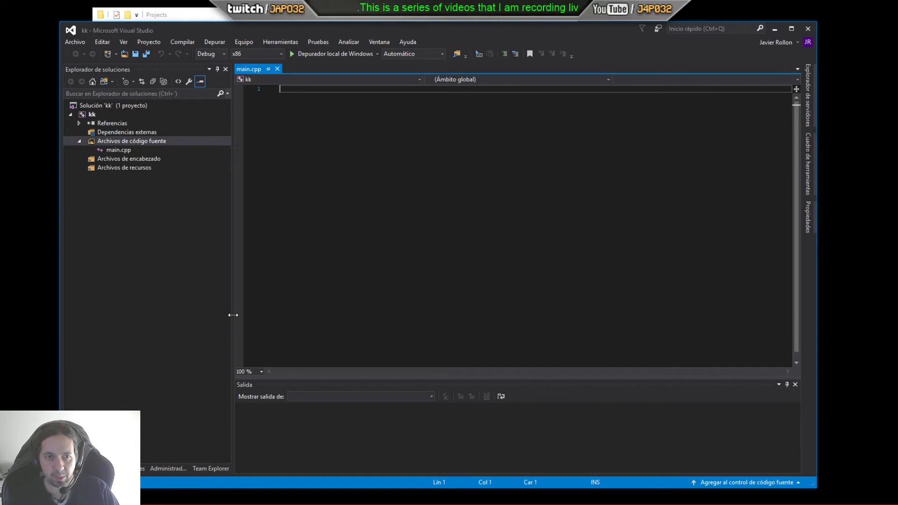
Step: Set the kk solution's configuration to Release and its platform to x64
left_click(223, 54)
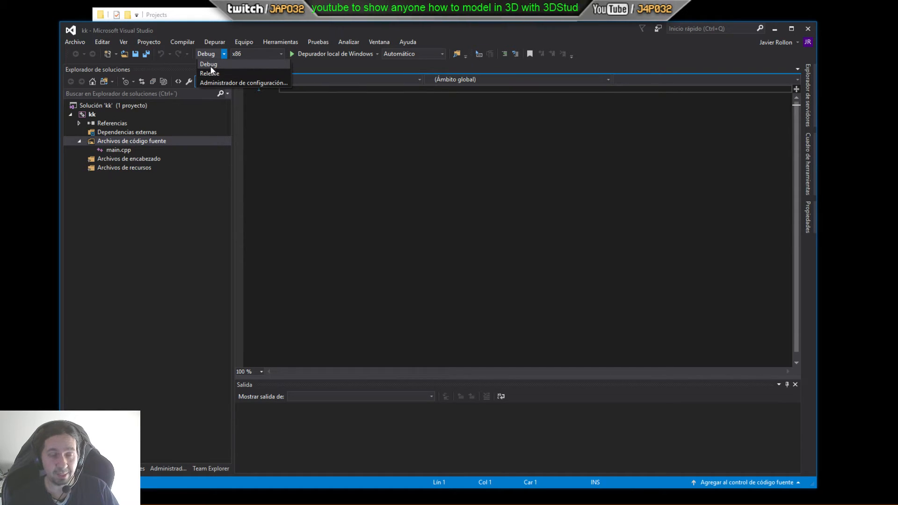
left_click(212, 74)
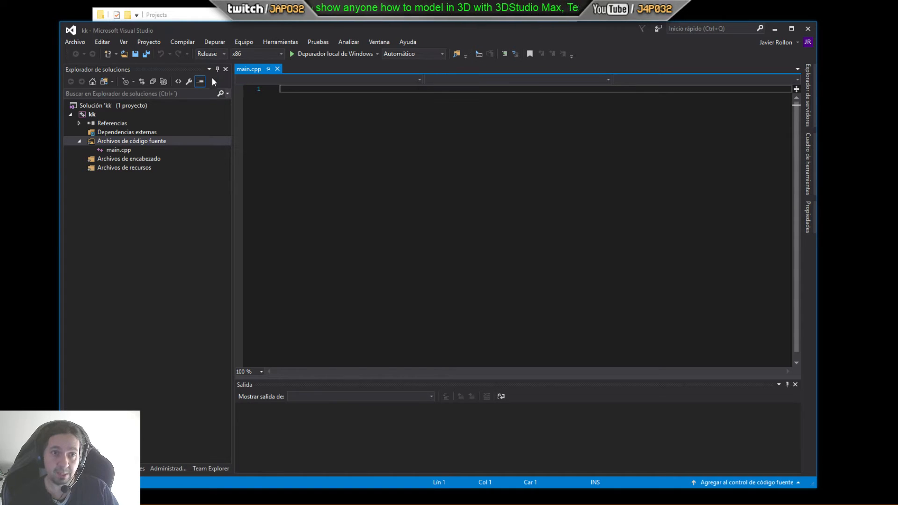
left_click(253, 54)
left_click(241, 64)
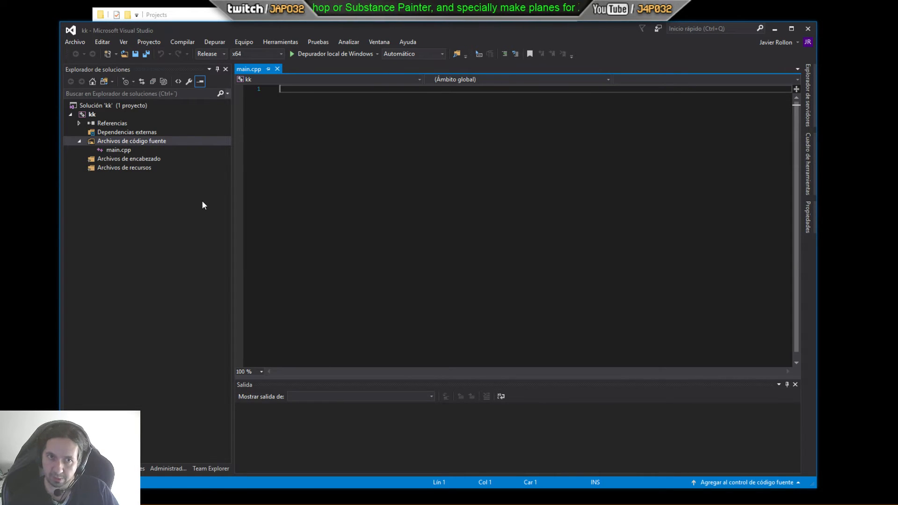
Step: Close Visual Studio and permanently delete the kk project folder from the Projects folder
left_click(808, 29)
left_click(473, 320)
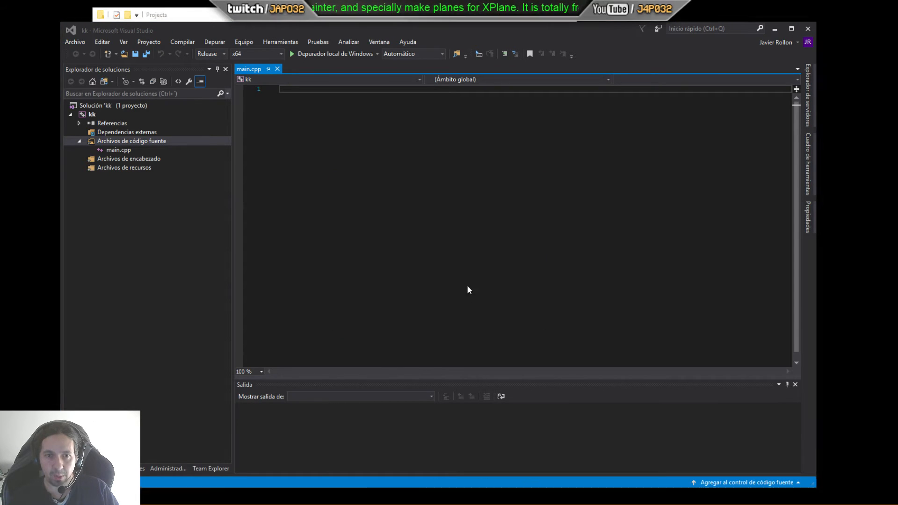
left_click(191, 76)
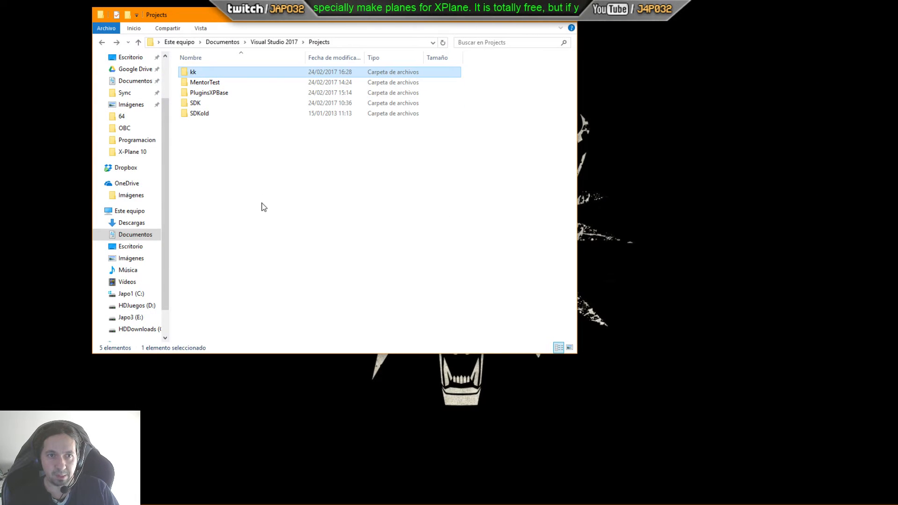
key("shift+Delete")
key("Return")
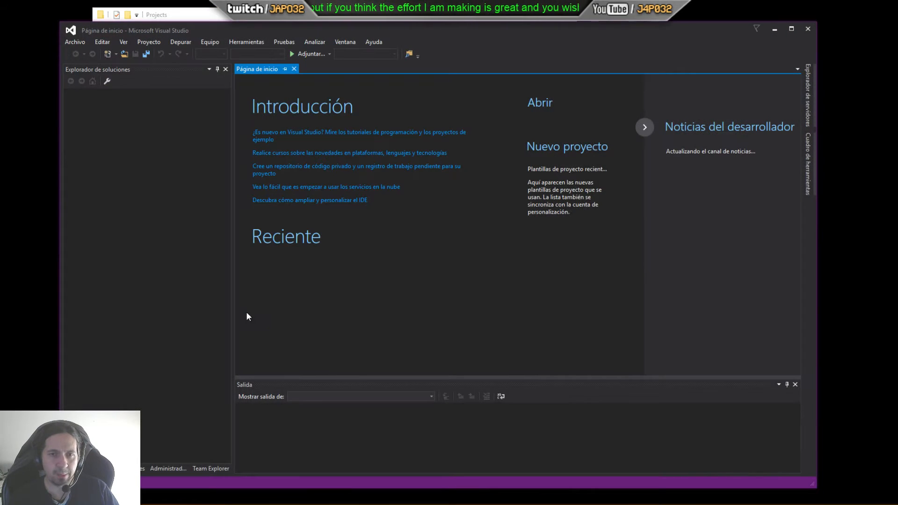
Step: Open the recent PluginsXPBase solution from the recent projects list
left_click(78, 42)
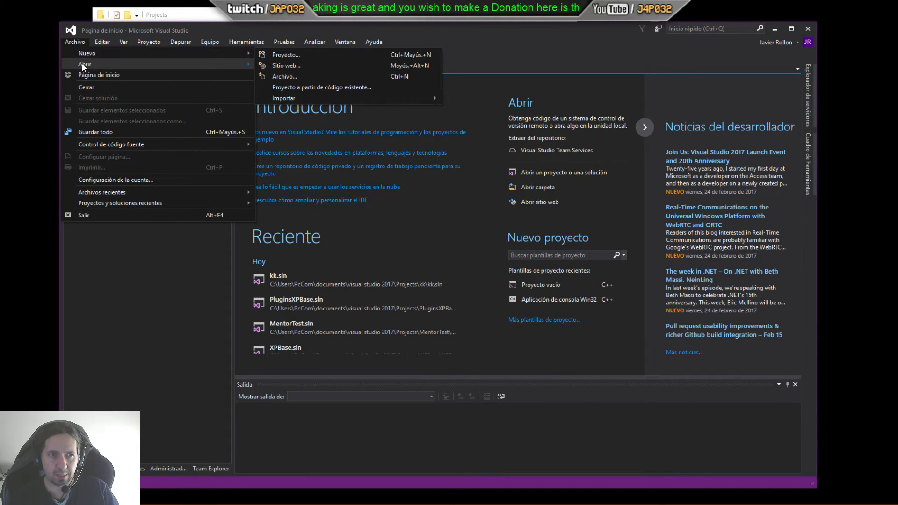
mouse_move(84, 66)
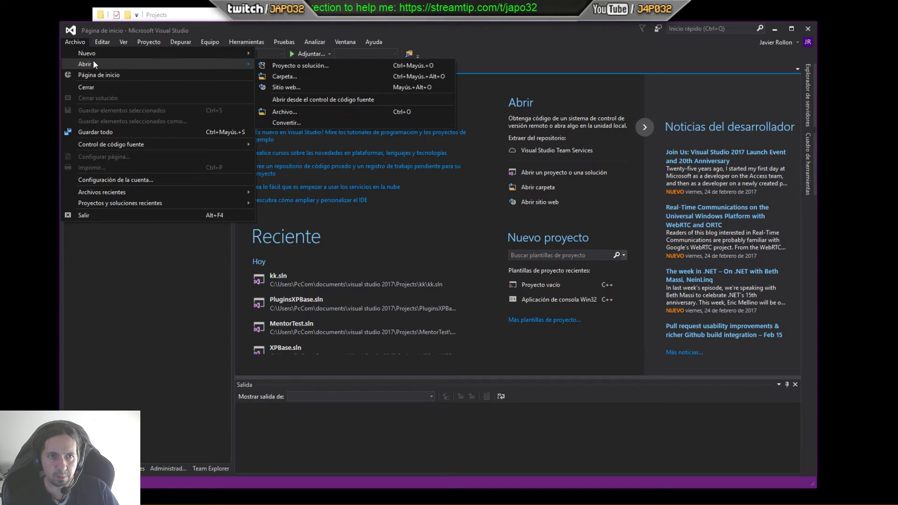
mouse_move(111, 204)
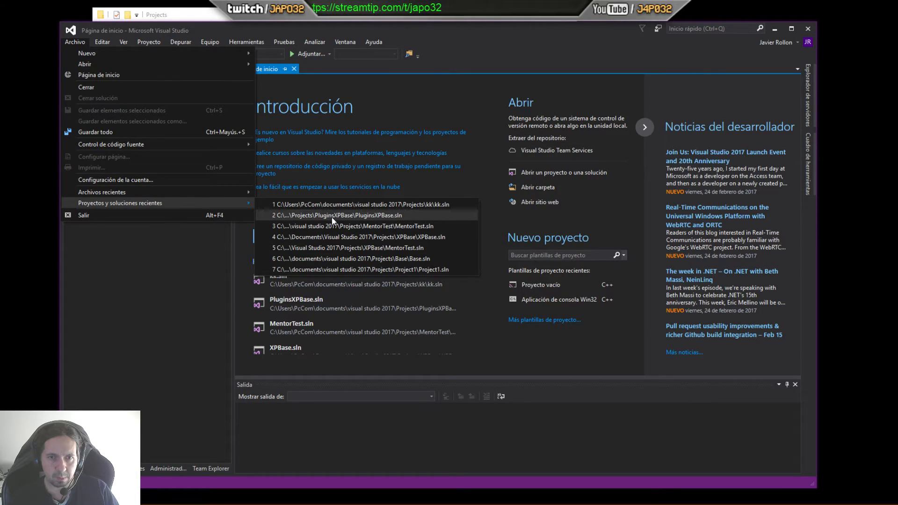
left_click(380, 216)
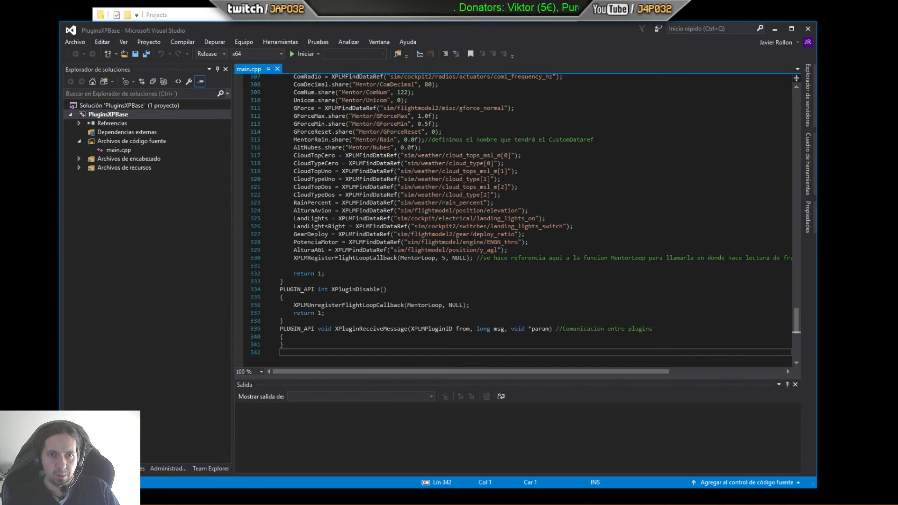
Step: Scroll main.cpp to the top, then open the Add New Item dialog for source files and cancel it
left_click_drag(798, 322, 797, 98)
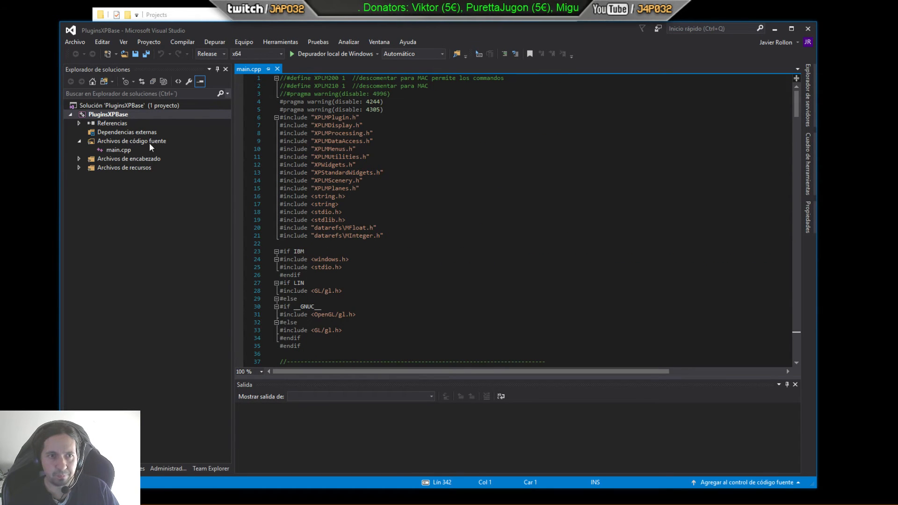
left_click(124, 149)
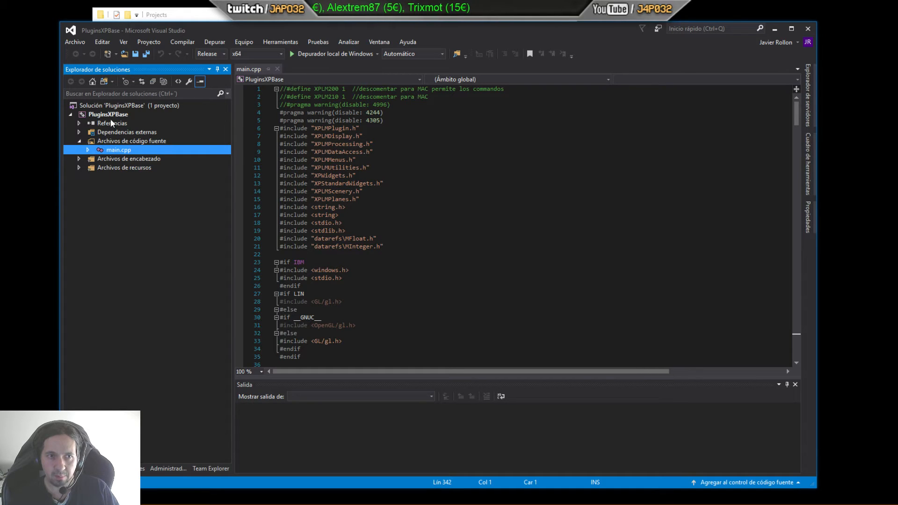
right_click(110, 141)
mouse_move(287, 147)
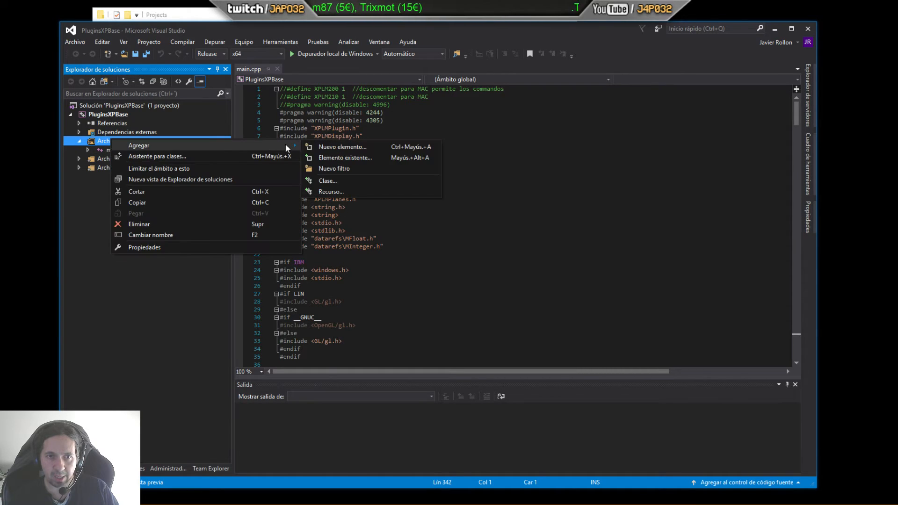
left_click(333, 148)
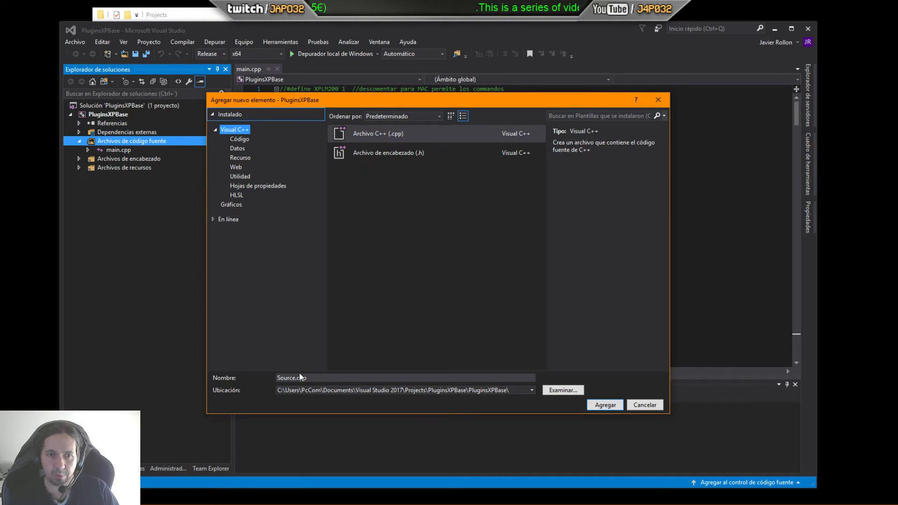
left_click(650, 409)
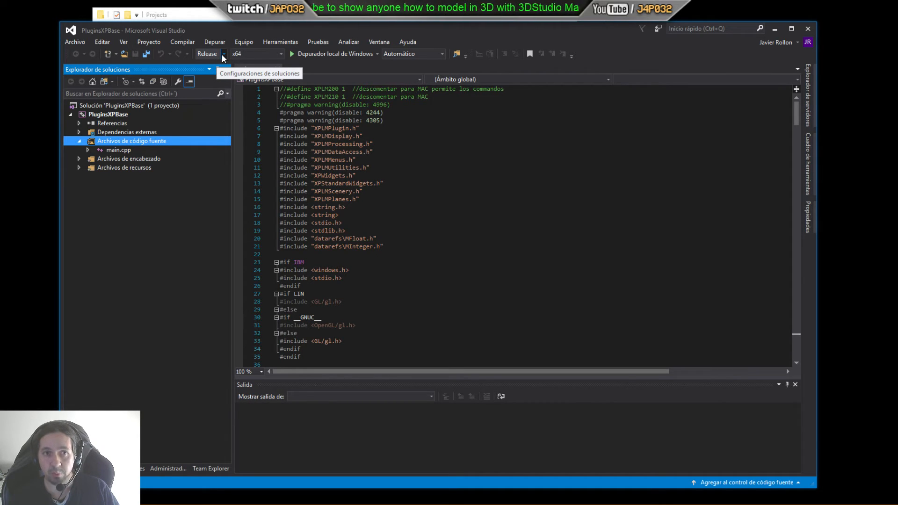
Step: Keep the x64 platform and open the PluginsXPBase project's property pages
left_click(277, 56)
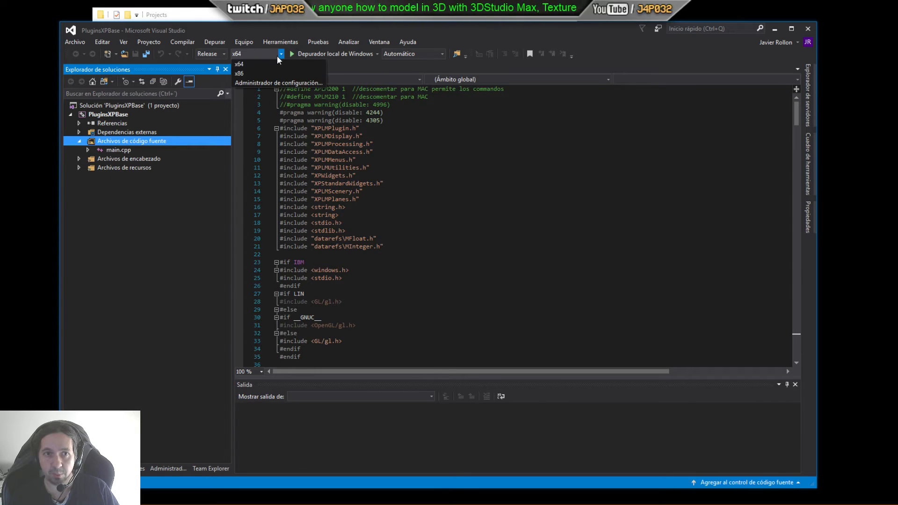
left_click(246, 65)
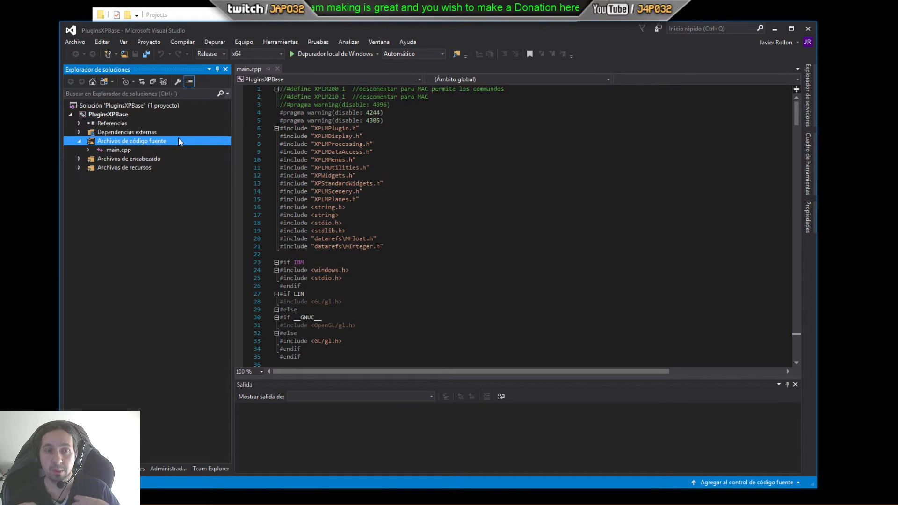
left_click(105, 112)
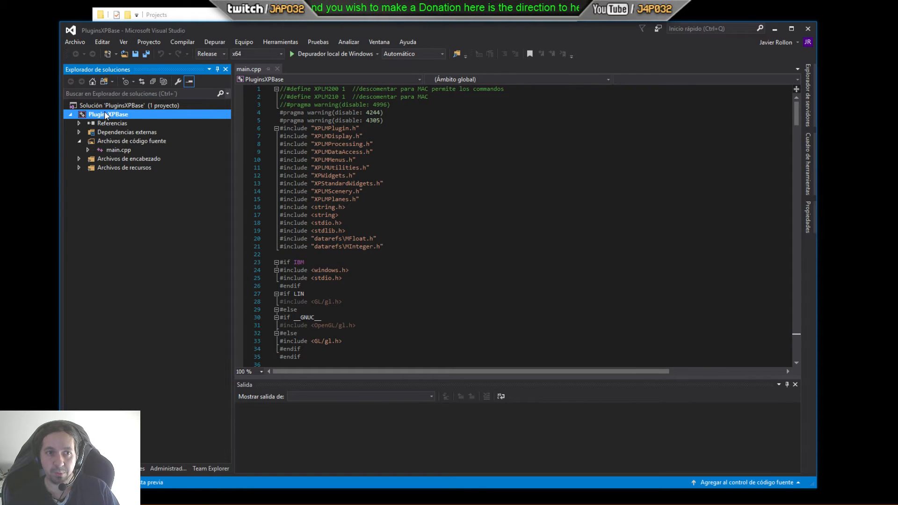
right_click(106, 115)
left_click(96, 211)
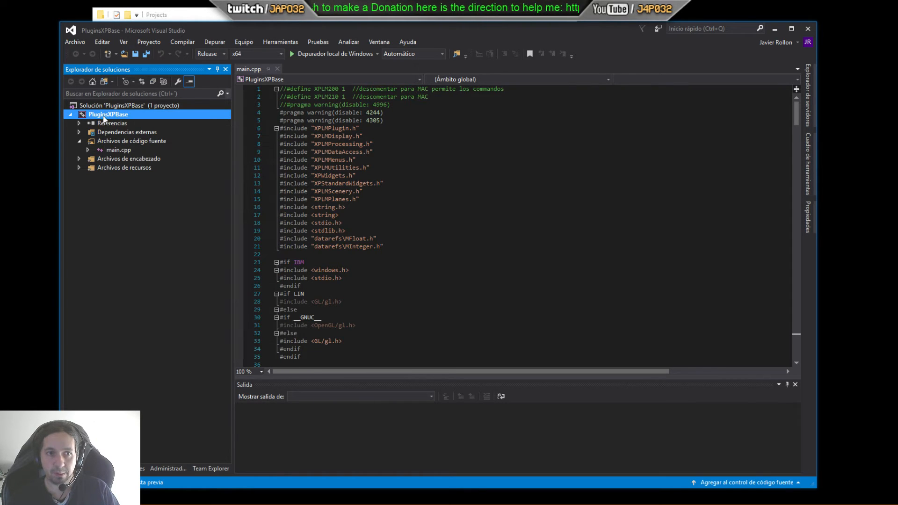
right_click(111, 116)
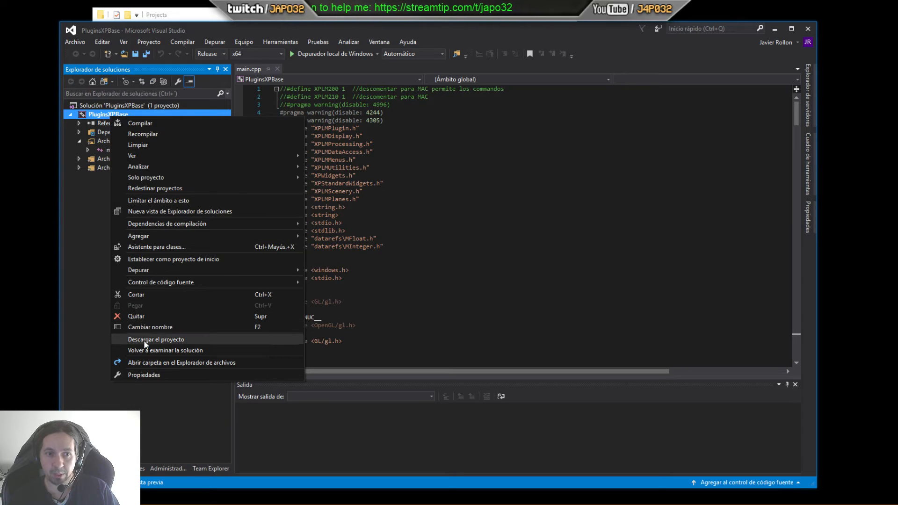
left_click(150, 372)
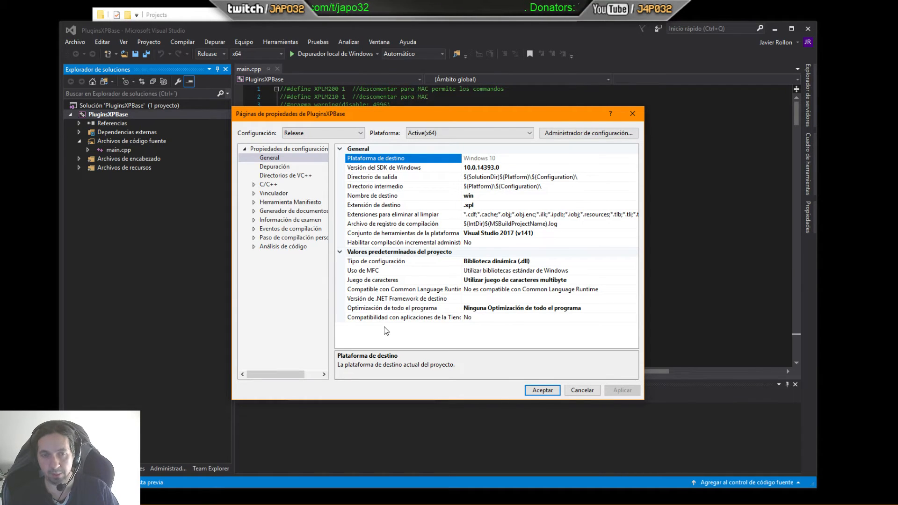
Step: Set the property pages' configuration to Active(Release) and the platform to Active(x64)
left_click(361, 134)
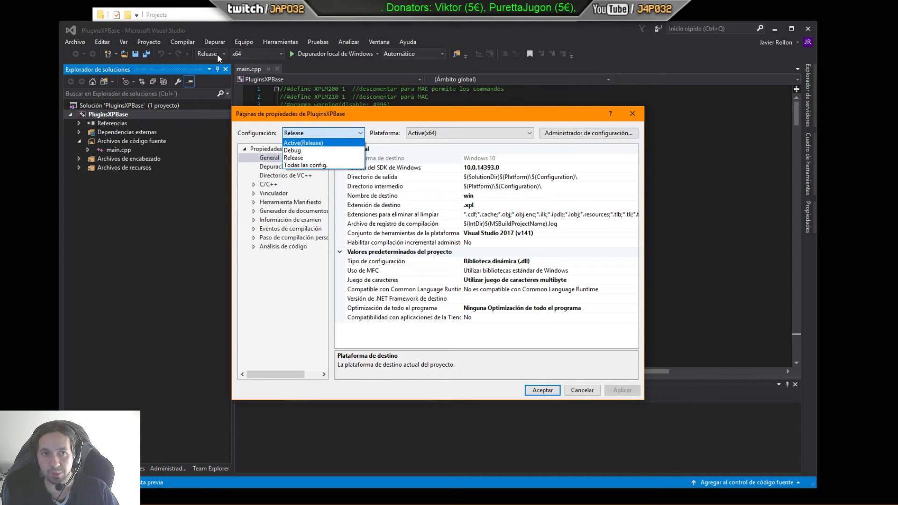
left_click(296, 157)
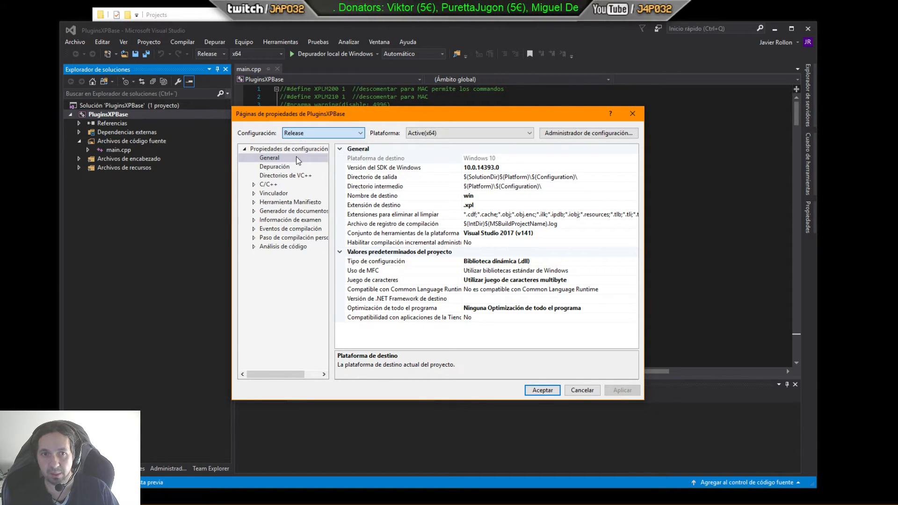
left_click(437, 135)
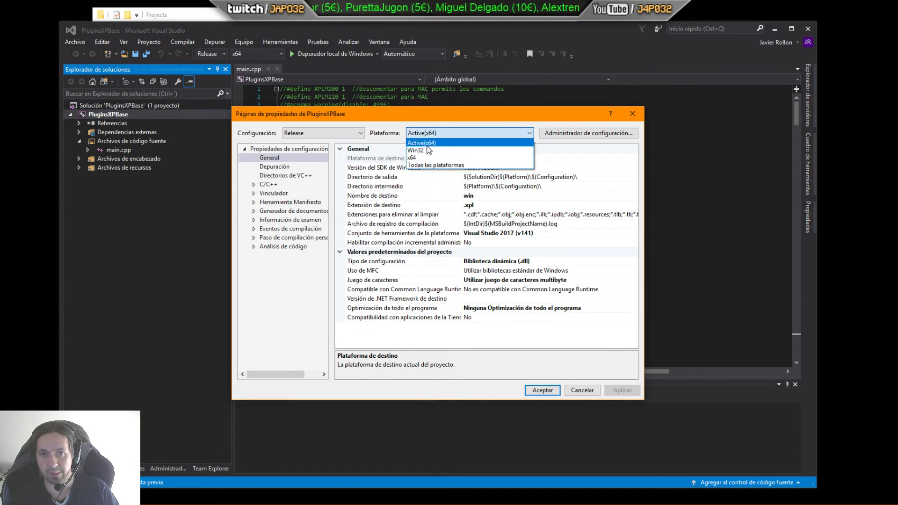
left_click(426, 153)
left_click(434, 137)
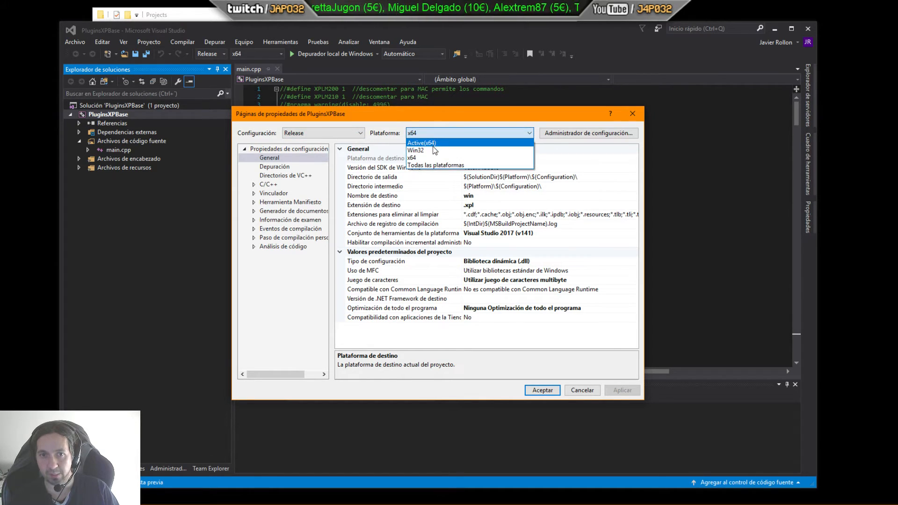
left_click(431, 138)
left_click(317, 132)
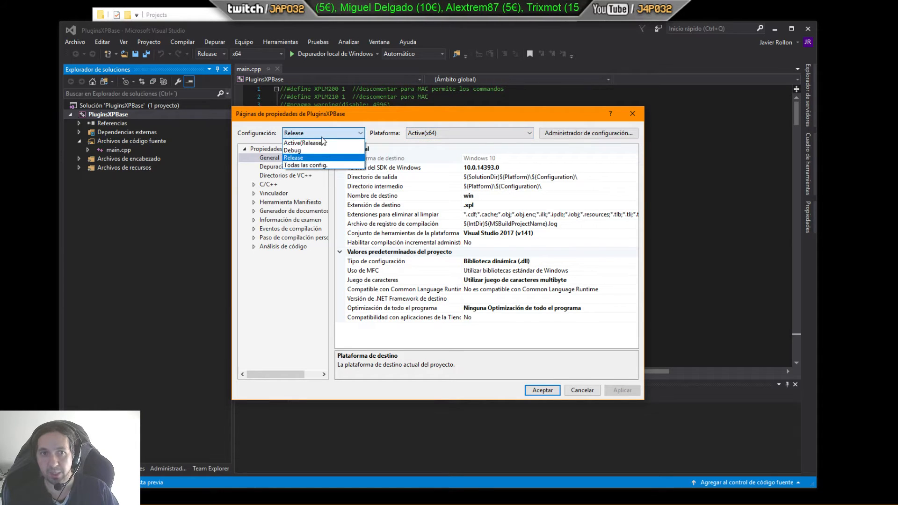
left_click(310, 142)
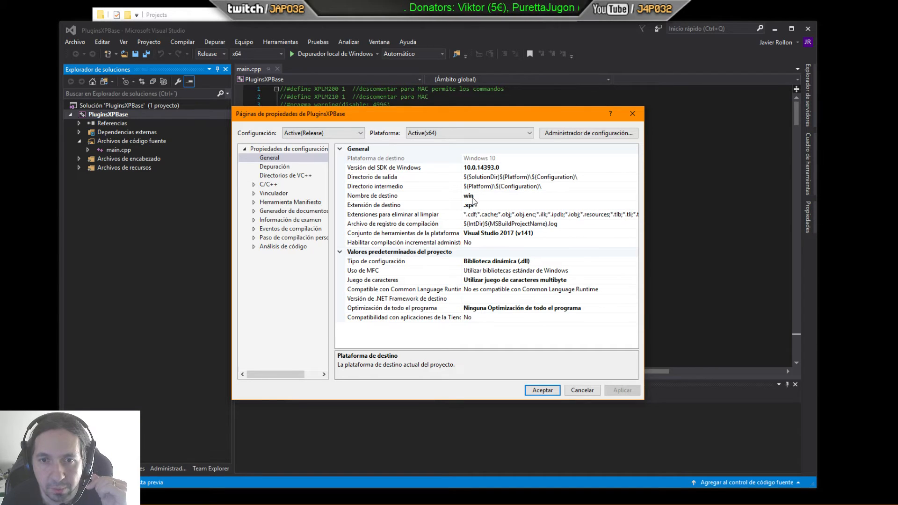
Step: Review the Configuration Type options, leaving it as Dynamic Library (.dll)
left_click(502, 264)
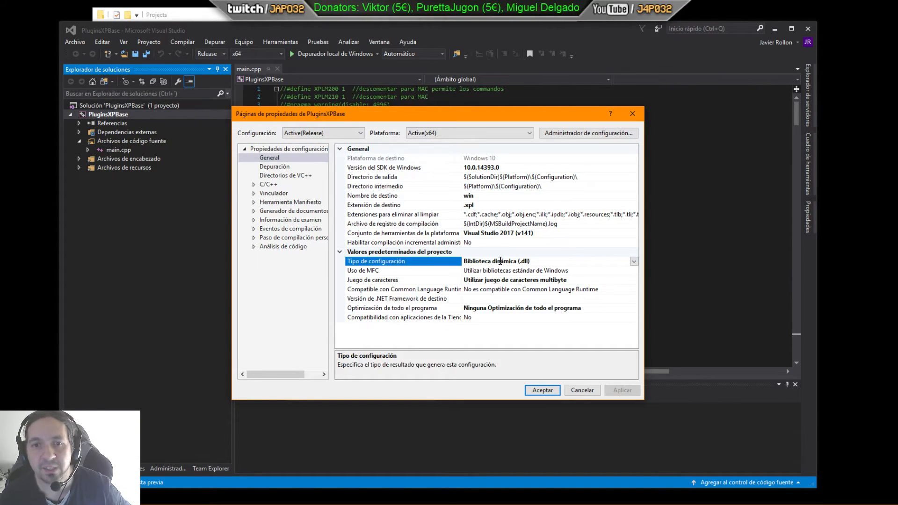
left_click(634, 261)
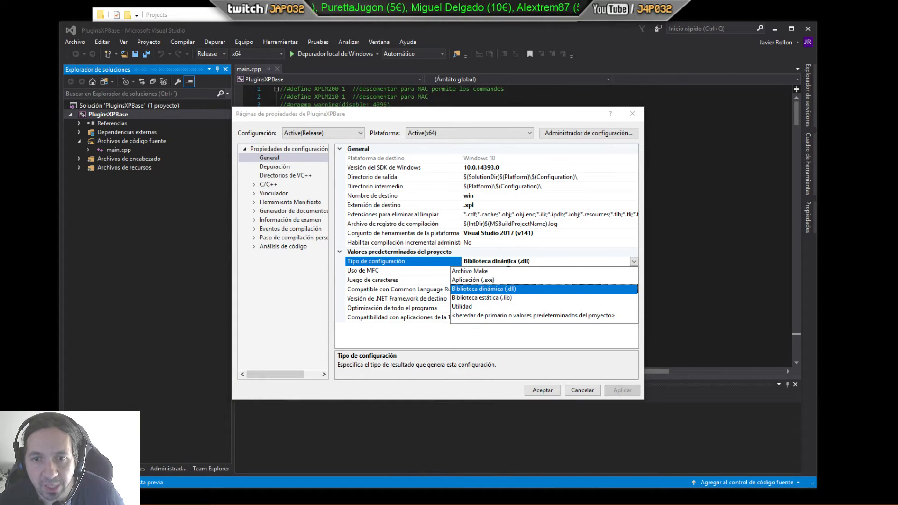
left_click(551, 358)
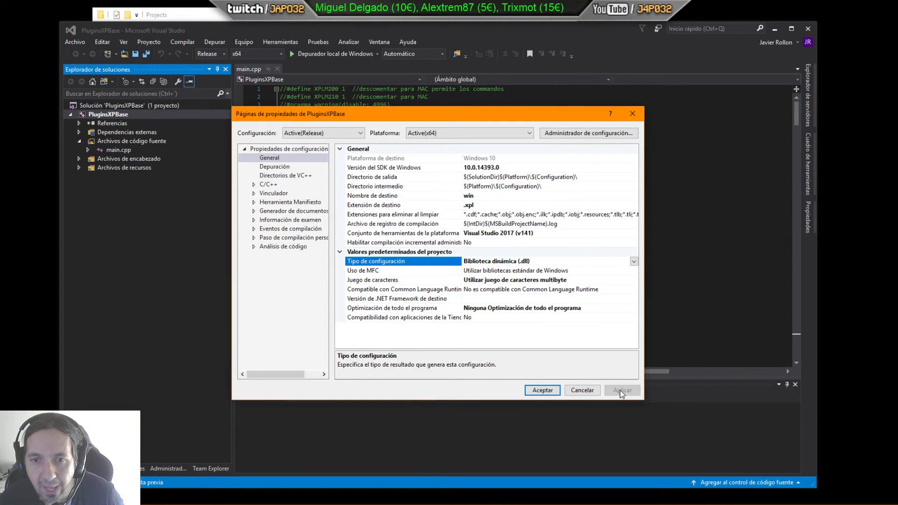
Step: Retype the project's target extension as .xpl
left_click(477, 206)
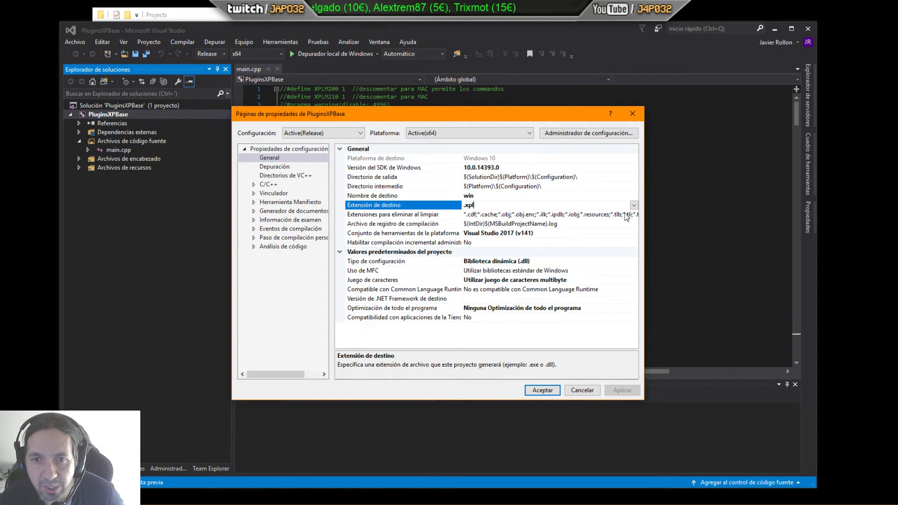
left_click(634, 205)
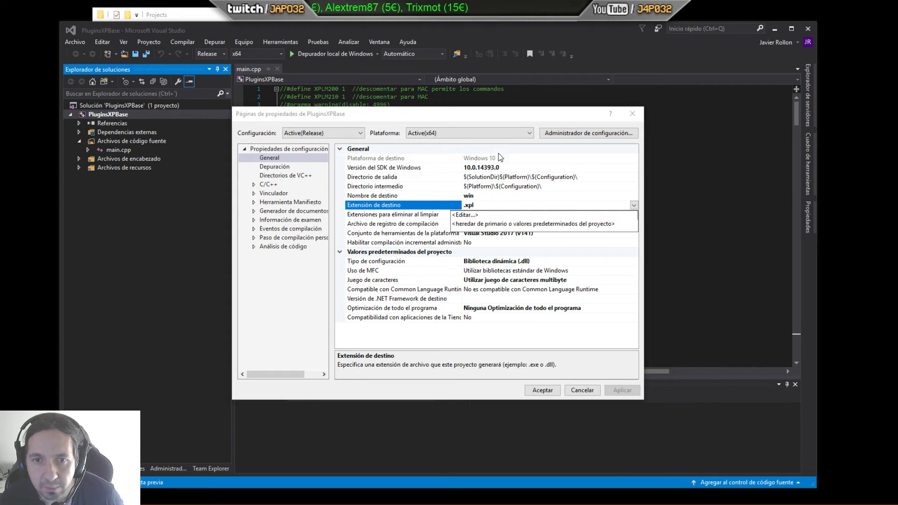
left_click(496, 118)
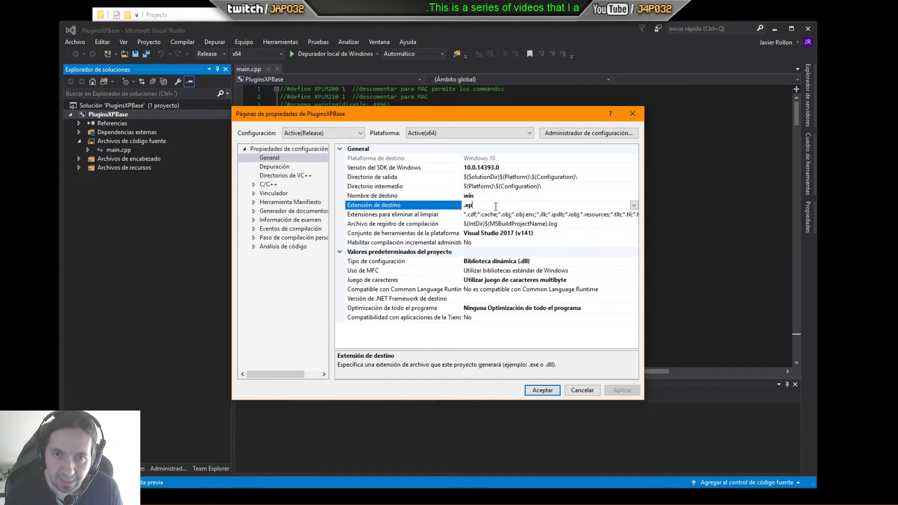
key("BackSpace")
key("BackSpace")
key("BackSpace")
type("d")
key("BackSpace")
key("BackSpace")
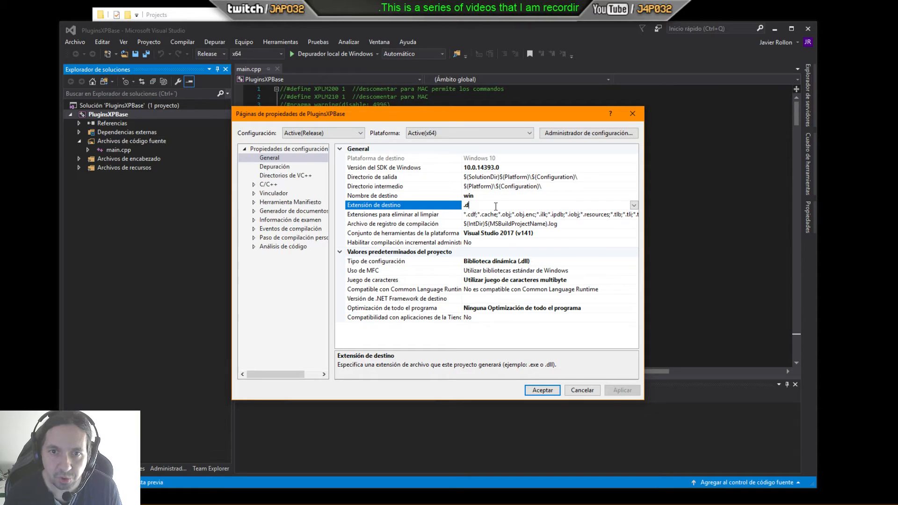
type("xpl")
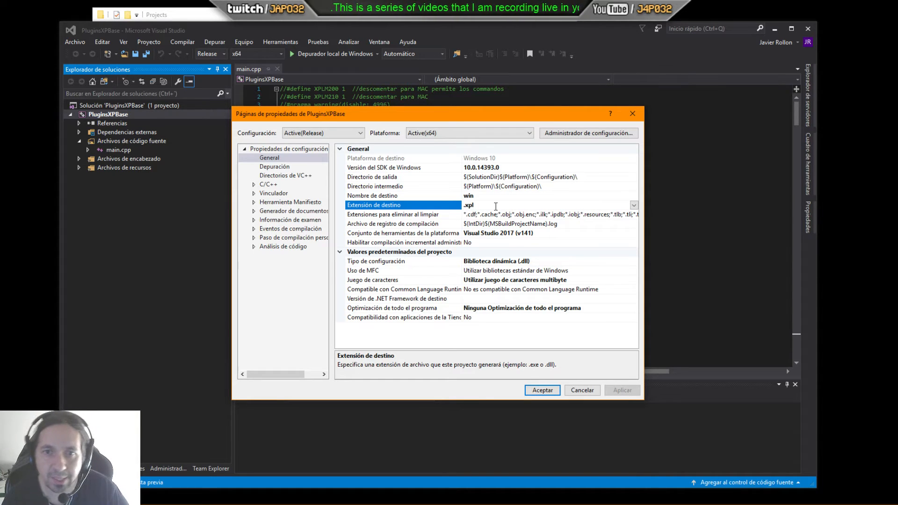
Step: Review the target name, character set and configuration type settings on the General page without changing them
left_click(485, 196)
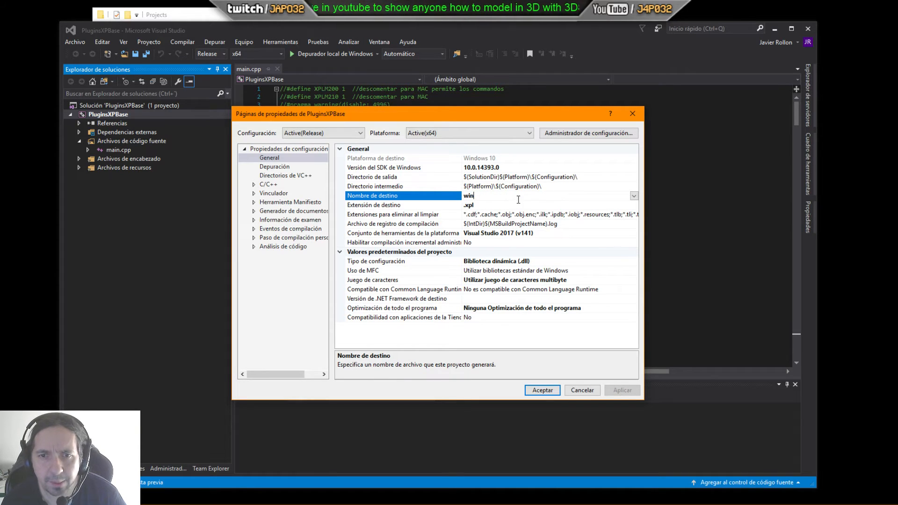
left_click(461, 196)
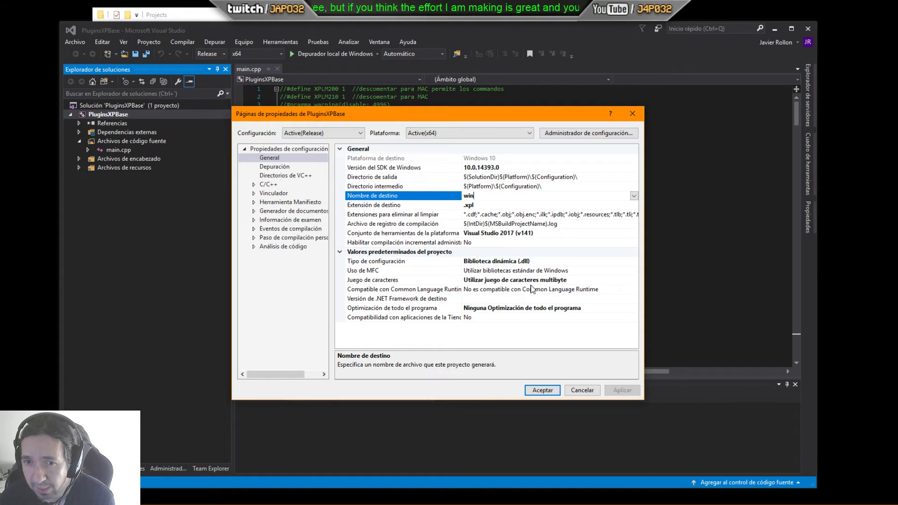
left_click(565, 281)
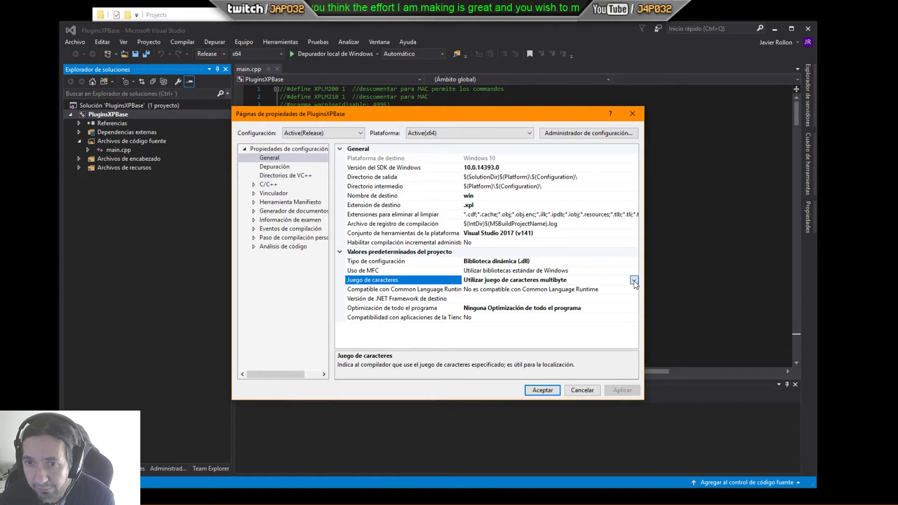
left_click(633, 280)
left_click(633, 281)
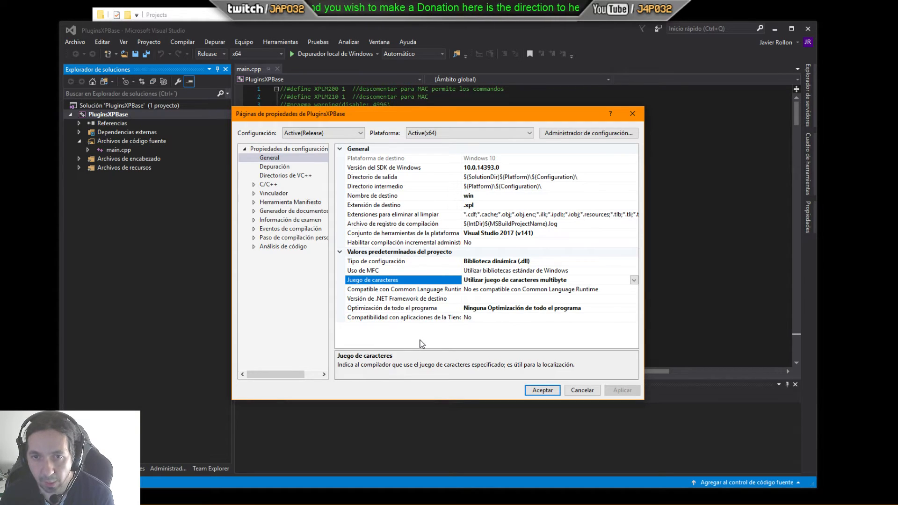
left_click(537, 262)
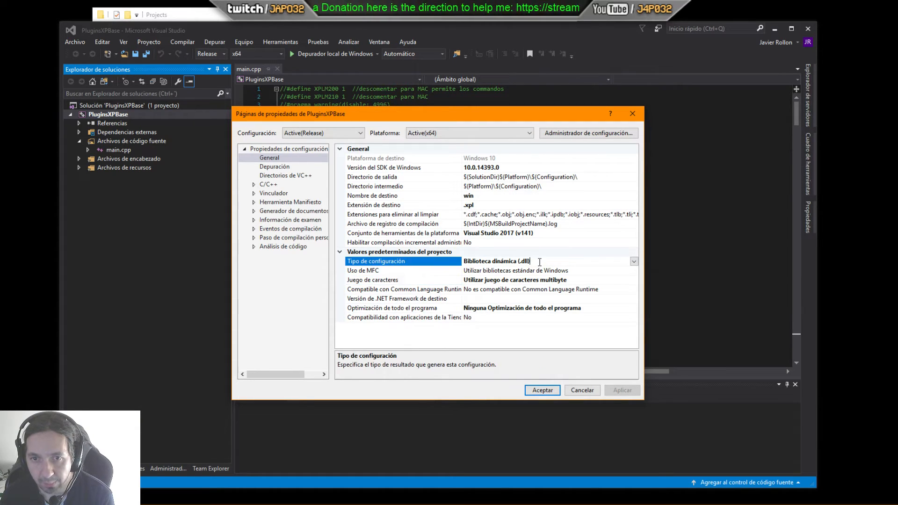
left_click(523, 262)
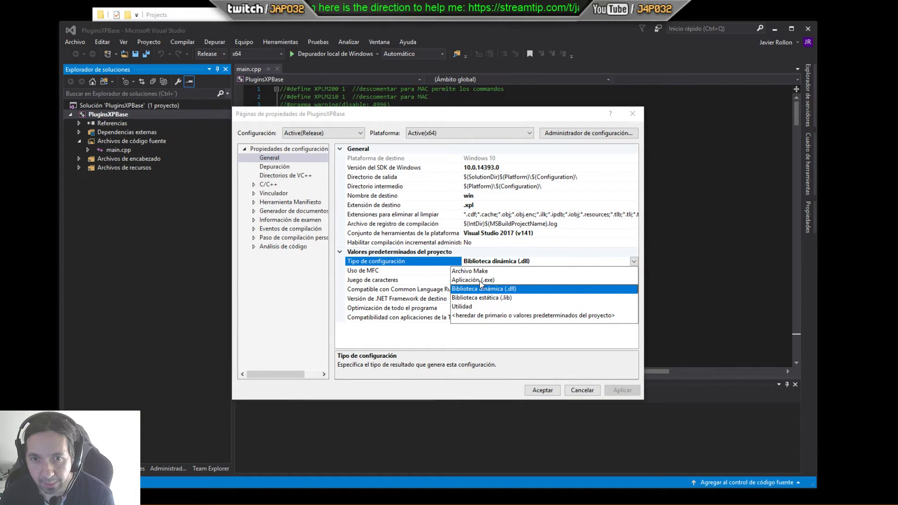
left_click(520, 333)
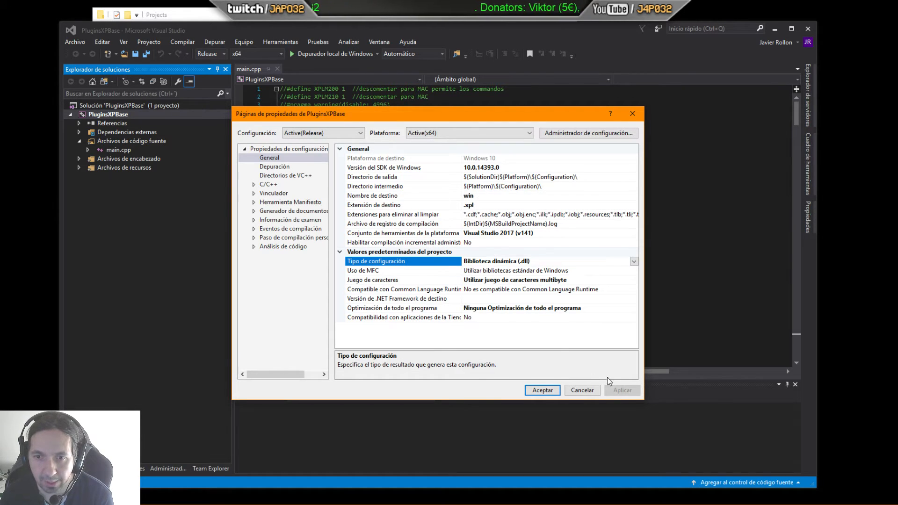
Step: Inspect the Debugging page and the VC++ executable, include and reference directory lists, closing each editor unchanged
left_click(276, 168)
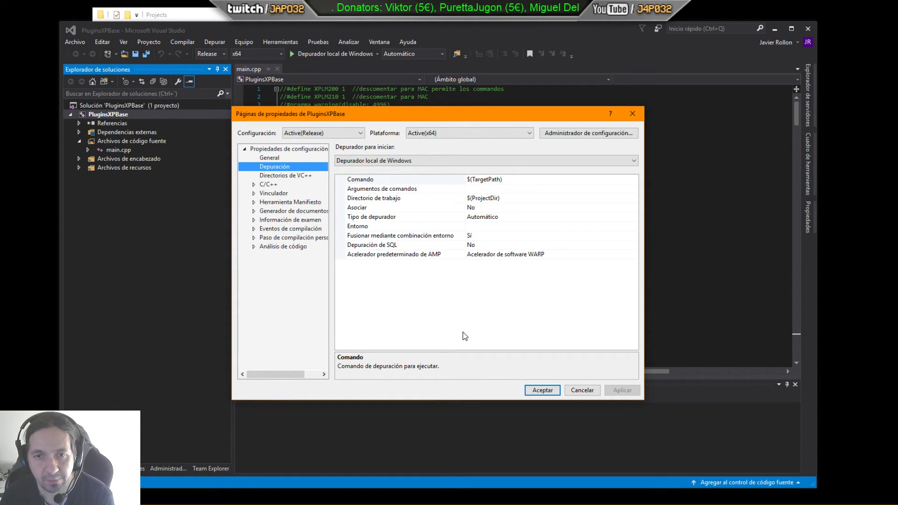
left_click(285, 175)
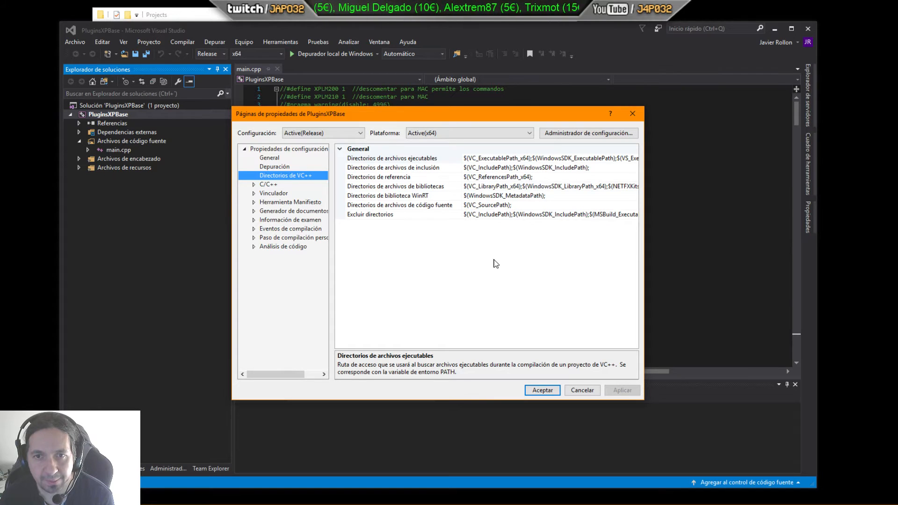
left_click(577, 158)
left_click(635, 158)
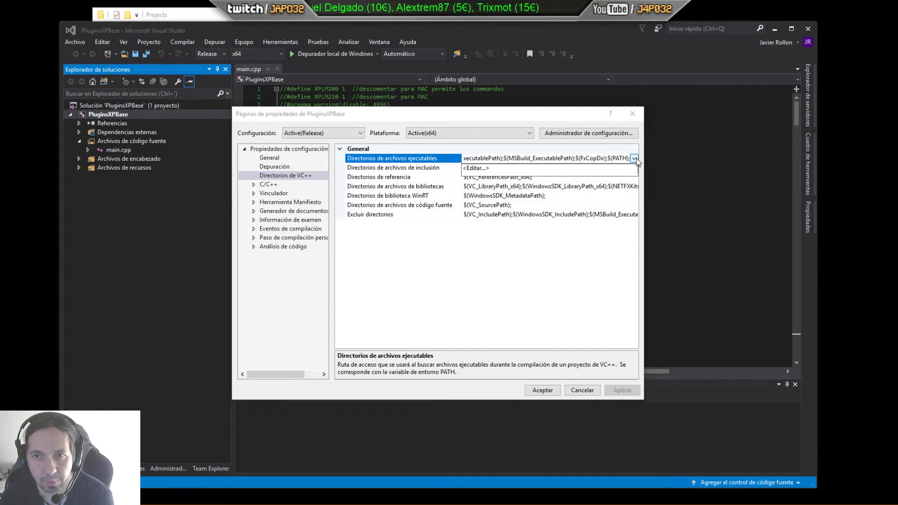
left_click(506, 169)
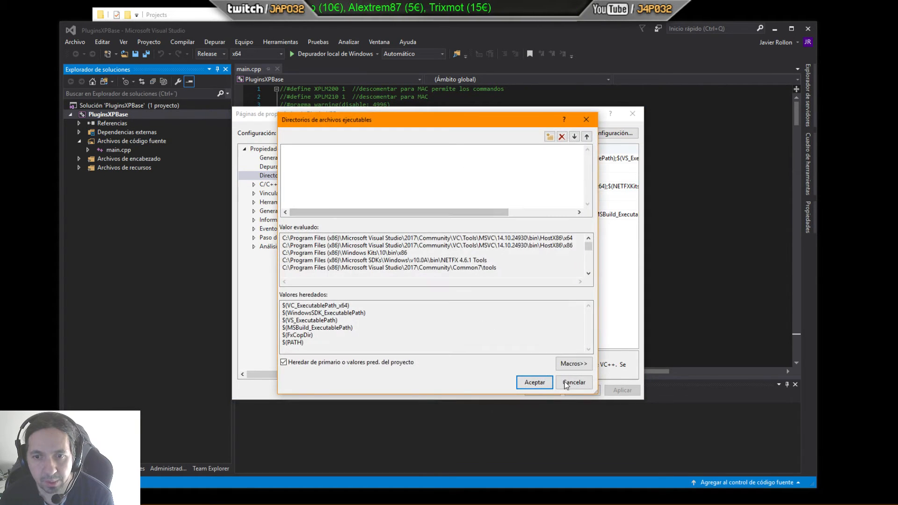
left_click(568, 386)
left_click(571, 170)
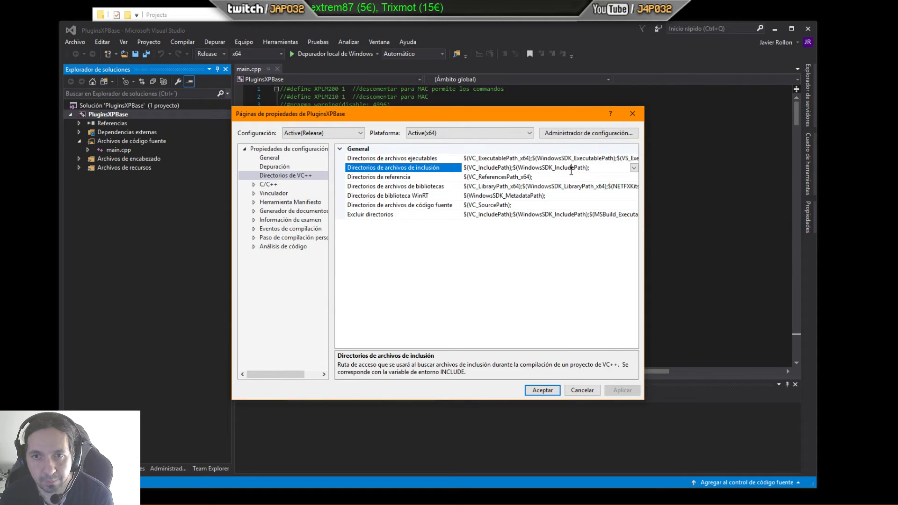
left_click(633, 167)
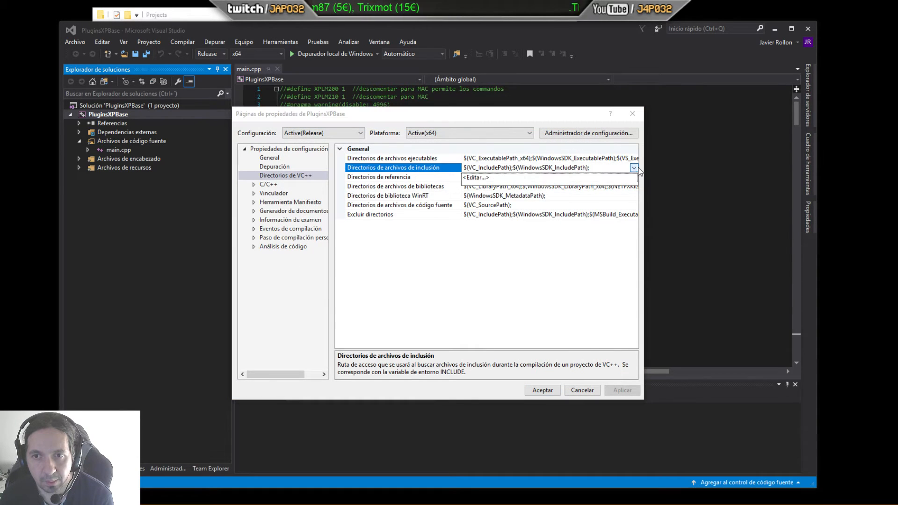
left_click(493, 180)
left_click(572, 384)
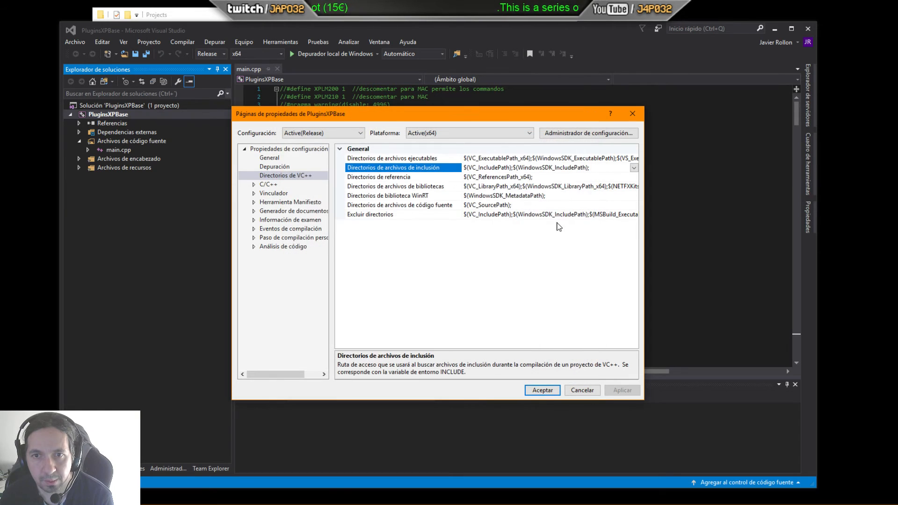
left_click(509, 177)
left_click(634, 177)
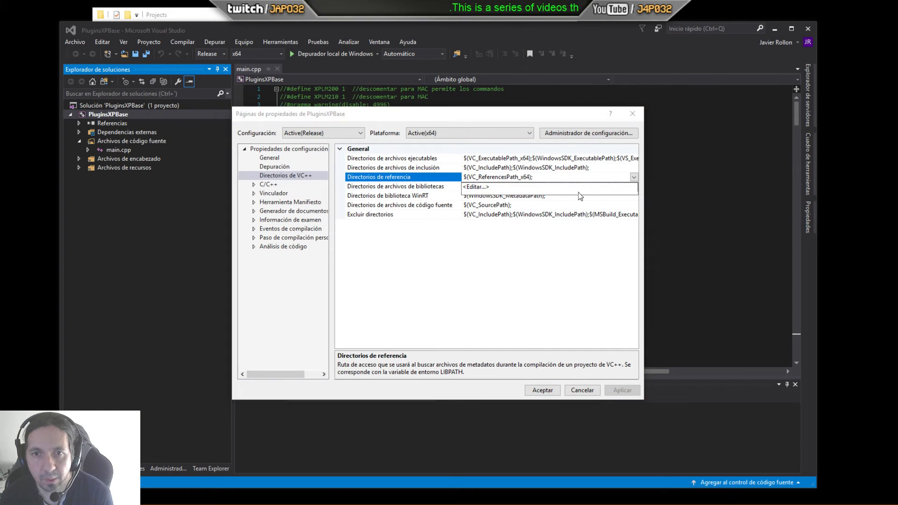
left_click(505, 187)
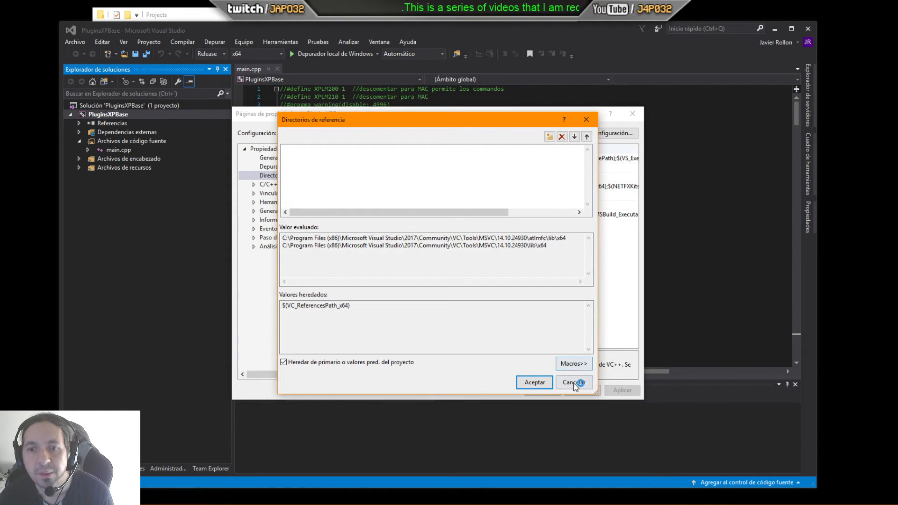
left_click(576, 381)
Step: Inspect the VC++ library, WinRT, source code and excluded directory lists, closing each editor unchanged
left_click(522, 187)
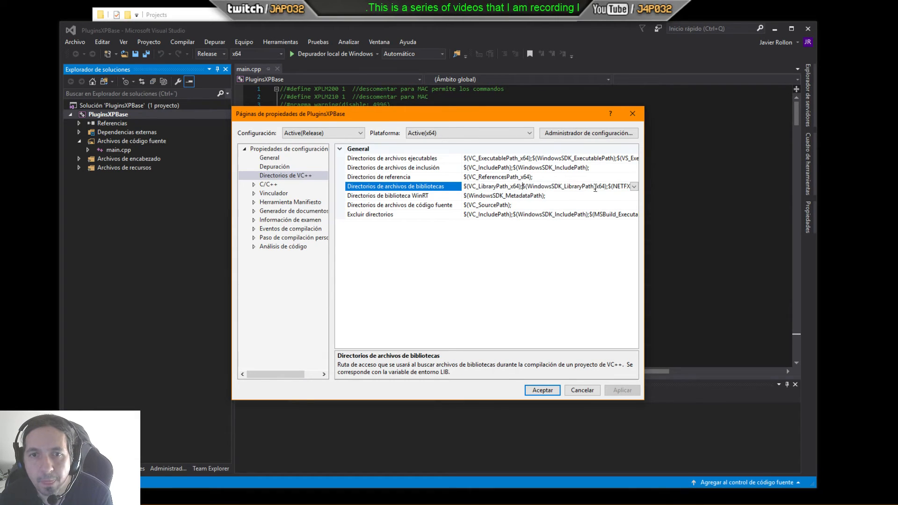
left_click(633, 187)
left_click(519, 196)
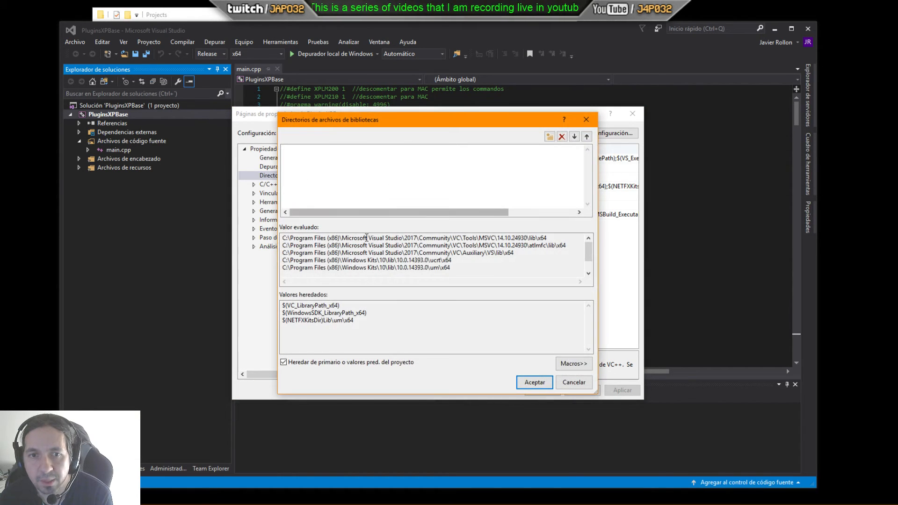
left_click(570, 383)
left_click(526, 195)
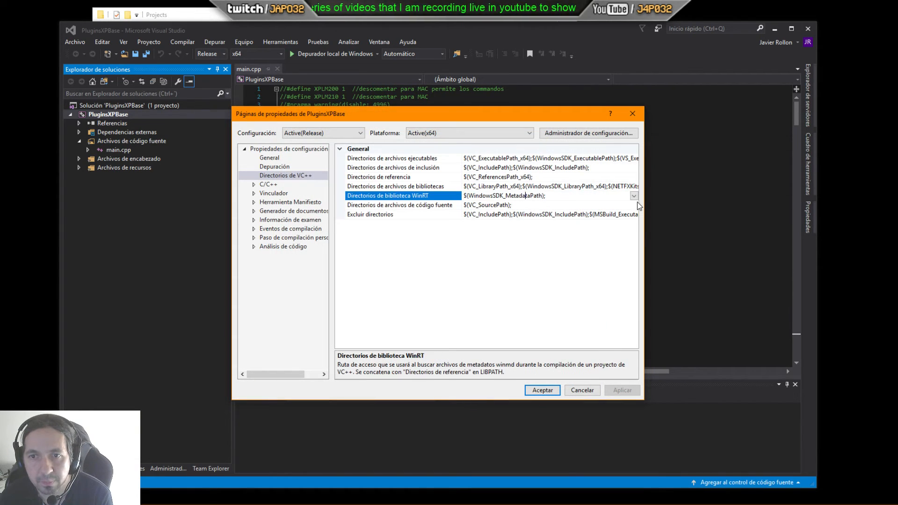
left_click(633, 196)
left_click(495, 206)
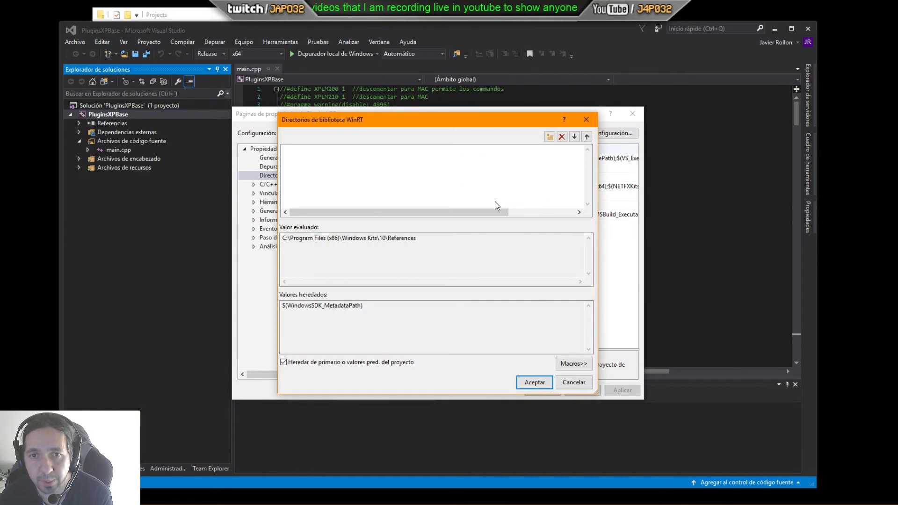
left_click(571, 382)
left_click(523, 205)
left_click(633, 205)
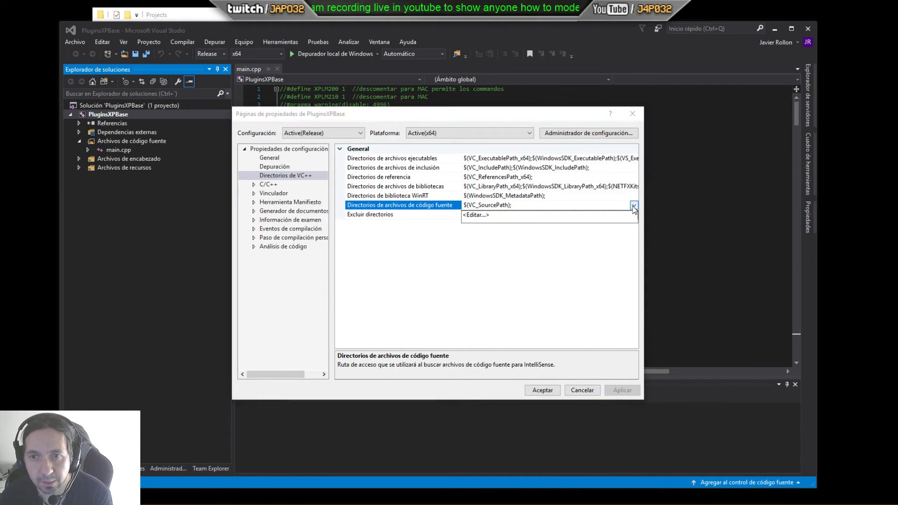
left_click(475, 215)
left_click(572, 382)
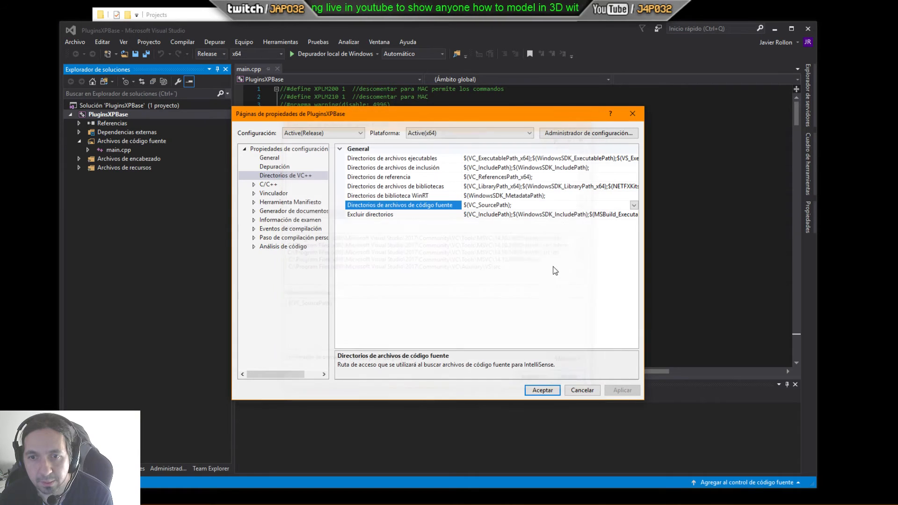
left_click(566, 214)
left_click(633, 214)
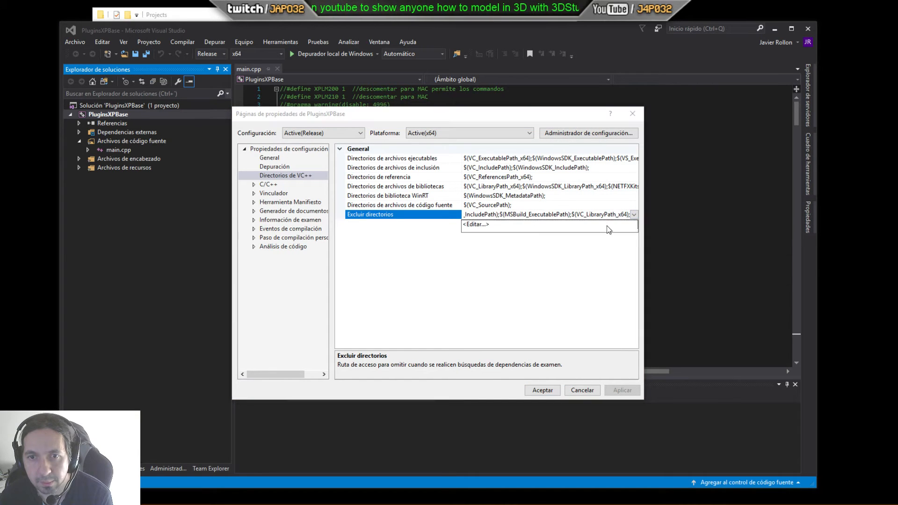
left_click(479, 224)
left_click(573, 381)
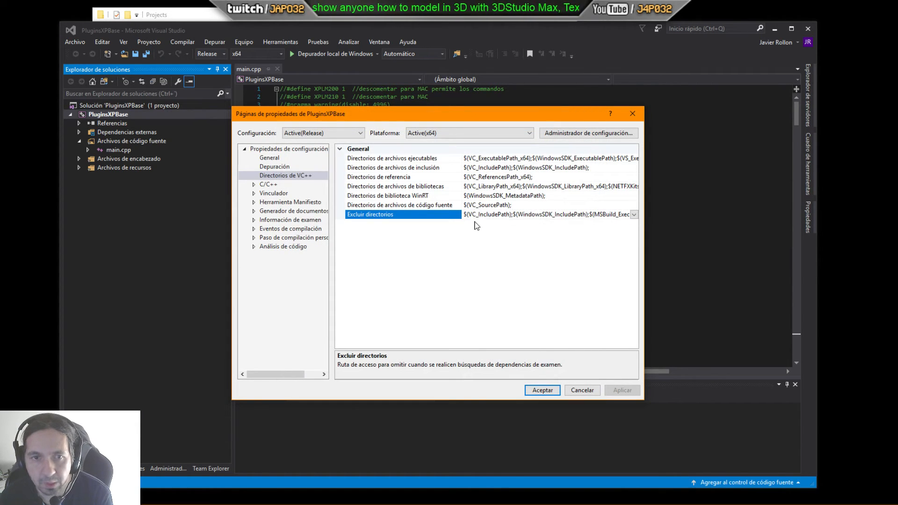
Step: Open the editor for the C/C++ General page's Additional Include Directories
left_click(262, 187)
double_click(262, 188)
left_click(274, 193)
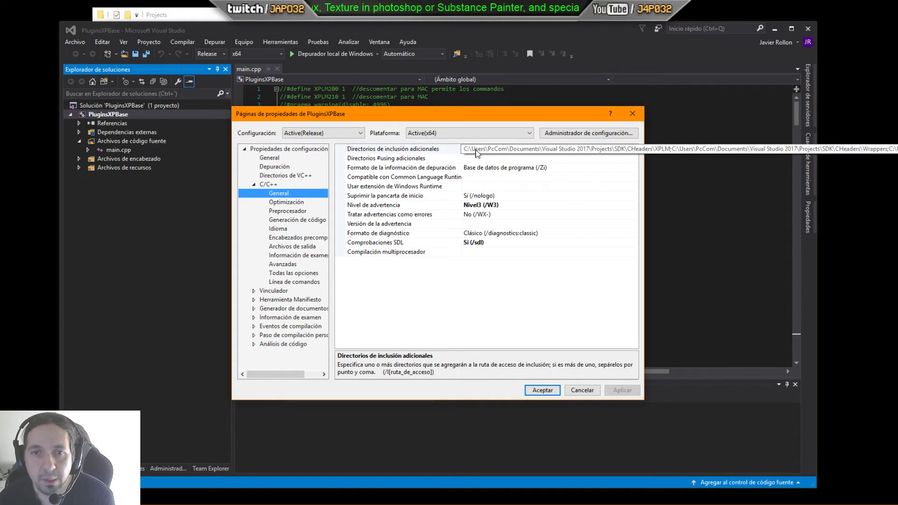
left_click(505, 149)
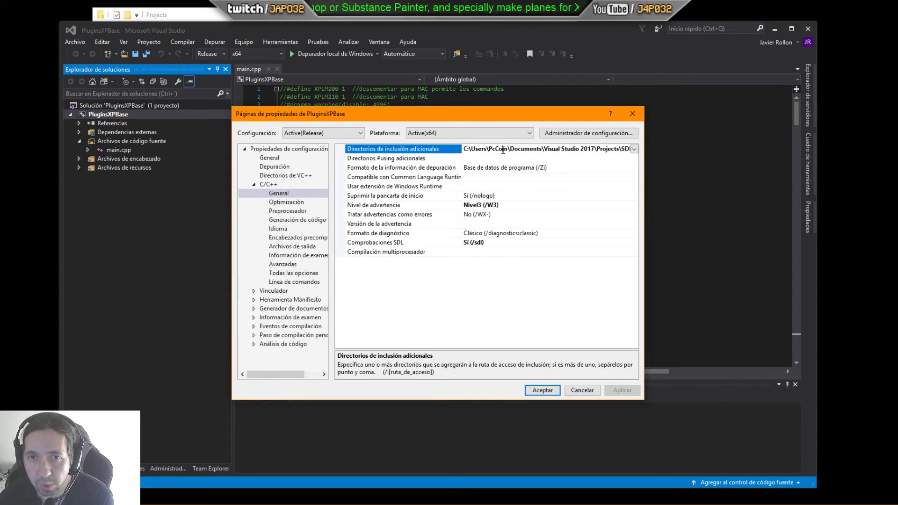
left_click(634, 149)
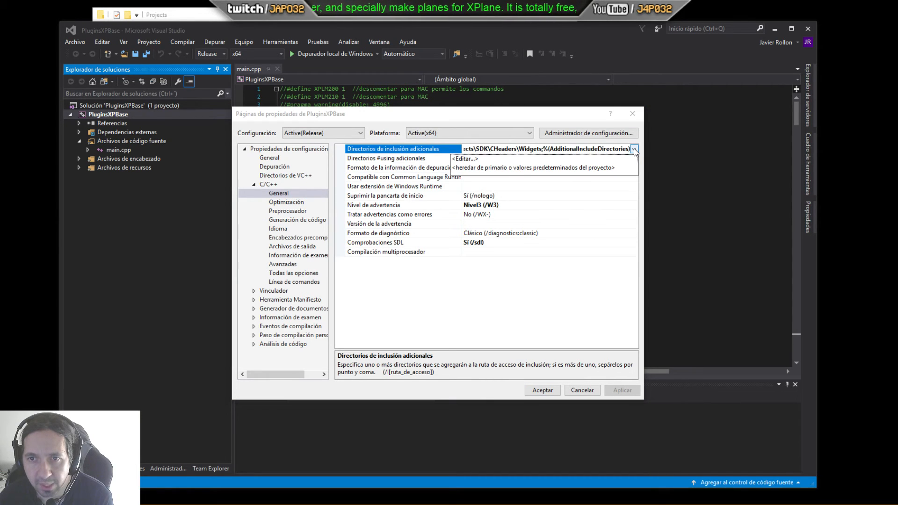
left_click(465, 160)
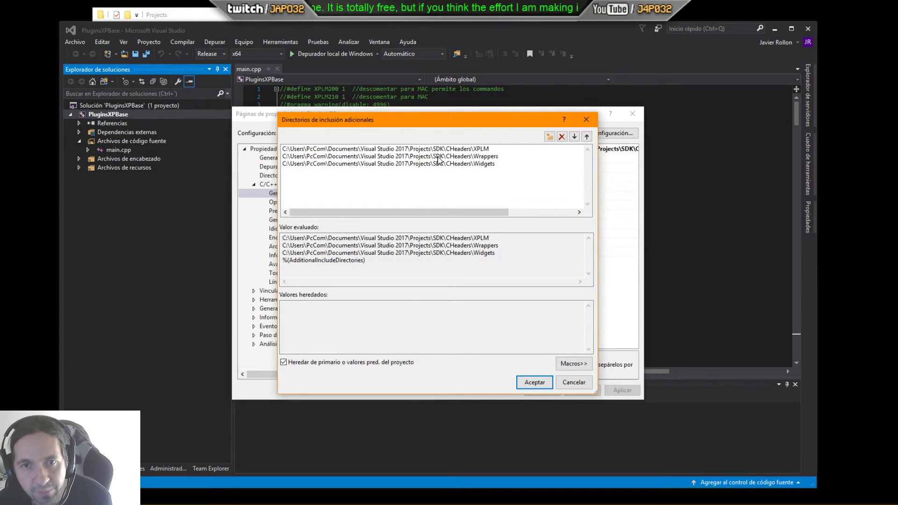
Step: Switch to File Explorer and browse the SDK\CHeaders folder's subfolders, then return to the include directories editor
left_click(444, 16)
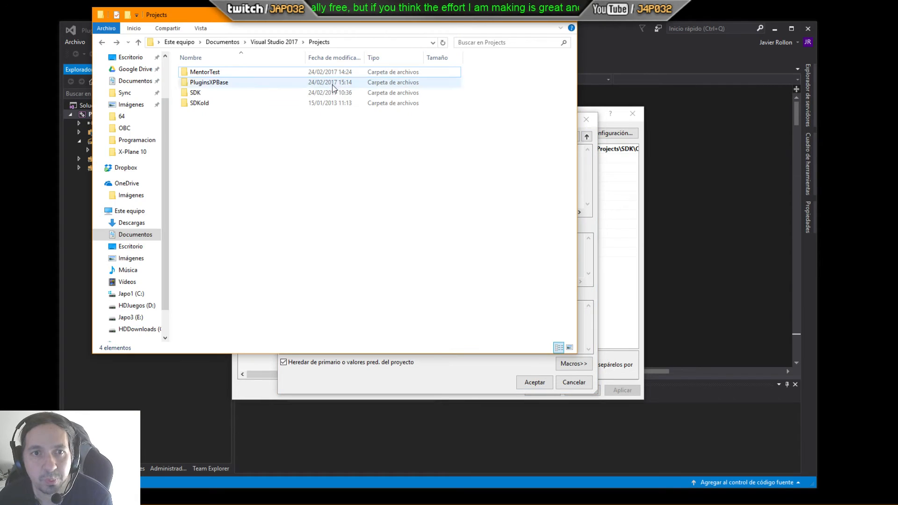
double_click(216, 95)
double_click(207, 74)
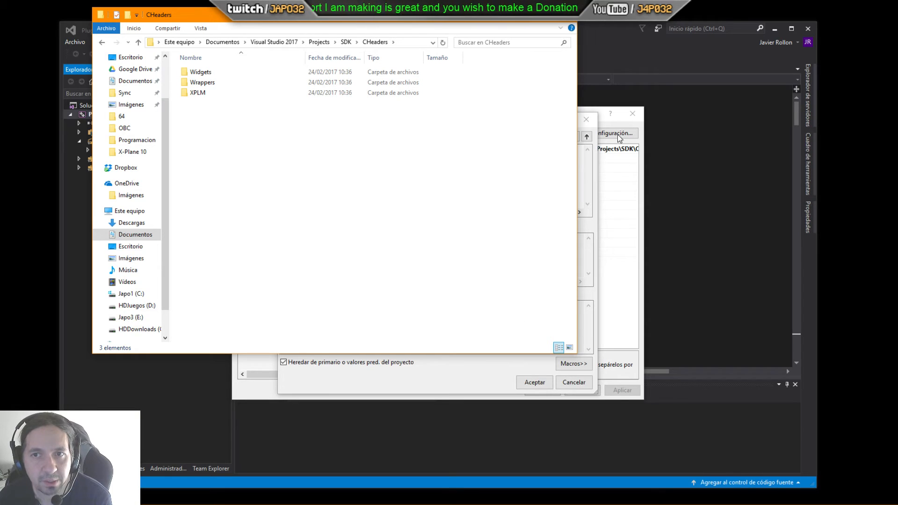
left_click(601, 43)
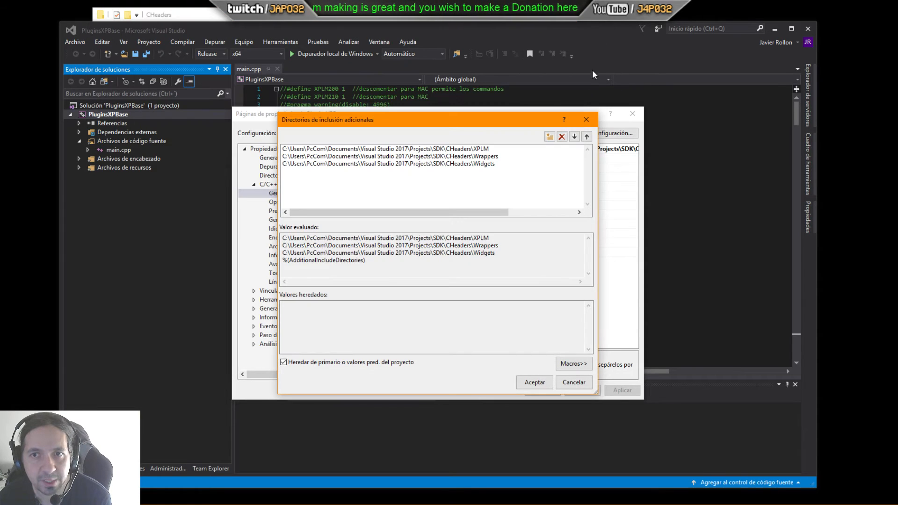
Step: Try adding a new include directory line by browsing to SDK\CHeaders\Widgets, then cancel and delete the empty line
left_click(547, 140)
left_click(575, 149)
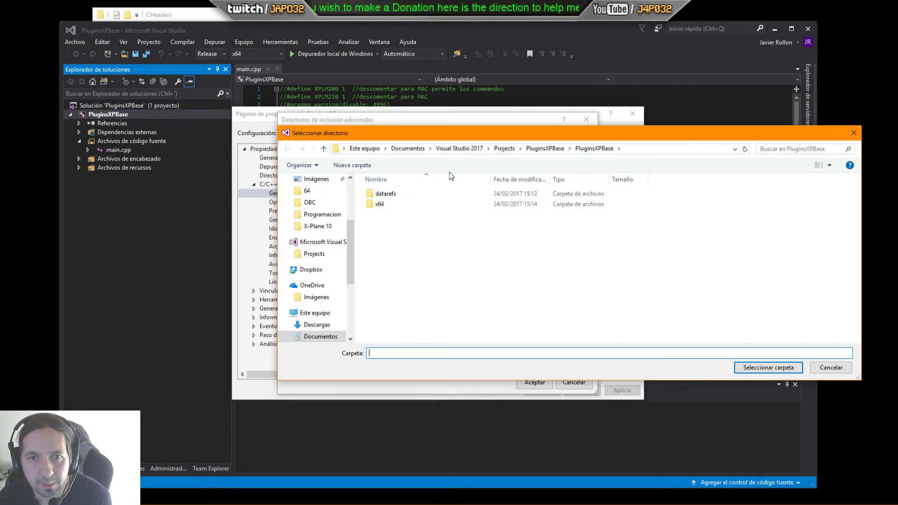
left_click(503, 149)
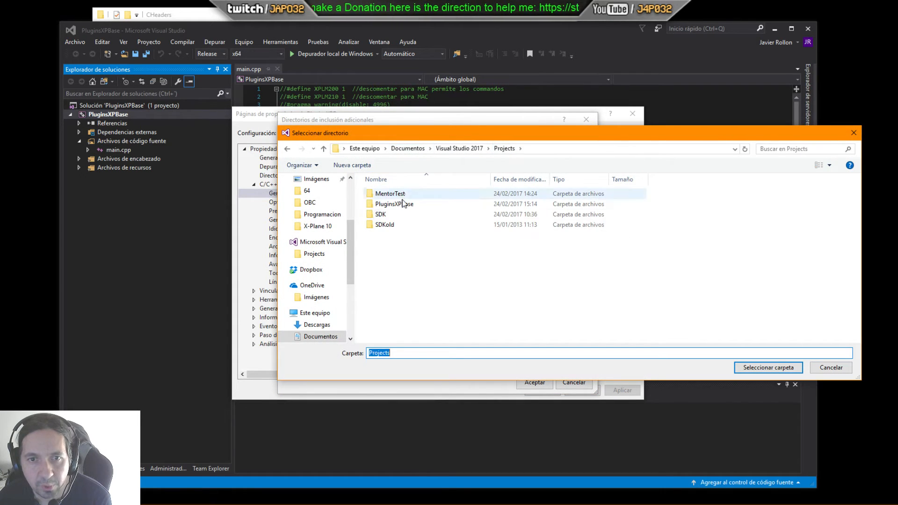
left_click(390, 216)
double_click(391, 215)
double_click(388, 194)
double_click(388, 194)
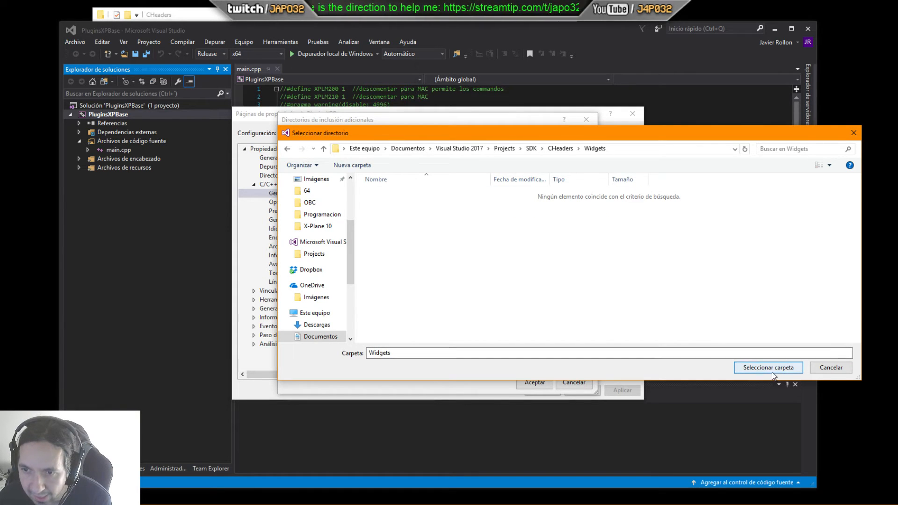
left_click(832, 369)
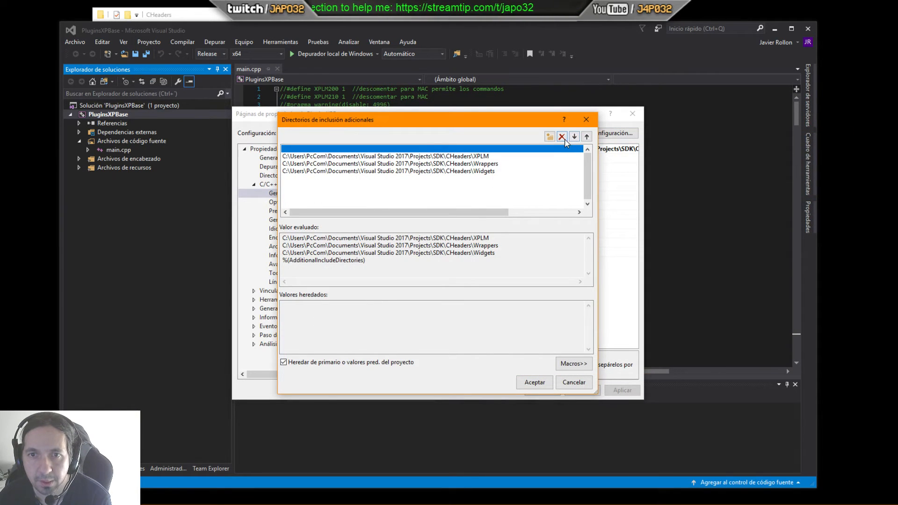
left_click(561, 137)
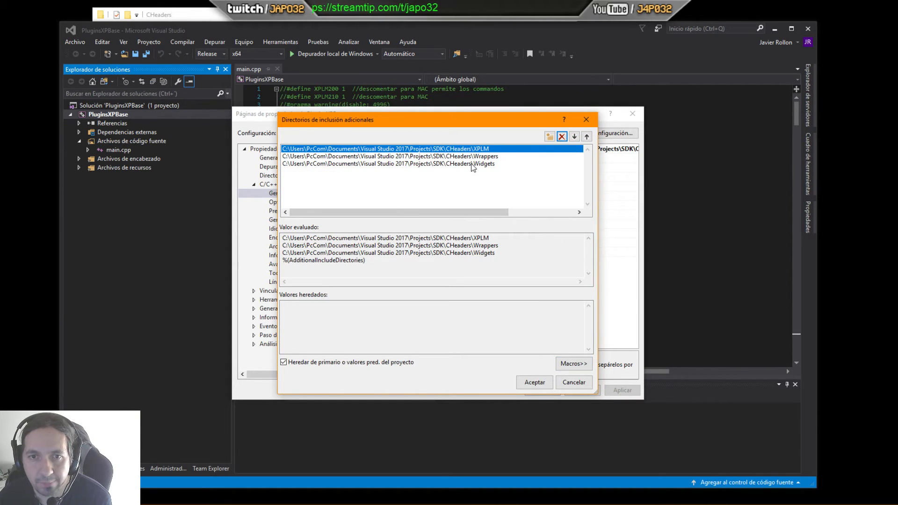
Step: Compare the list with the CHeaders folder in File Explorer, then close the include directories editor unchanged
left_click(467, 19)
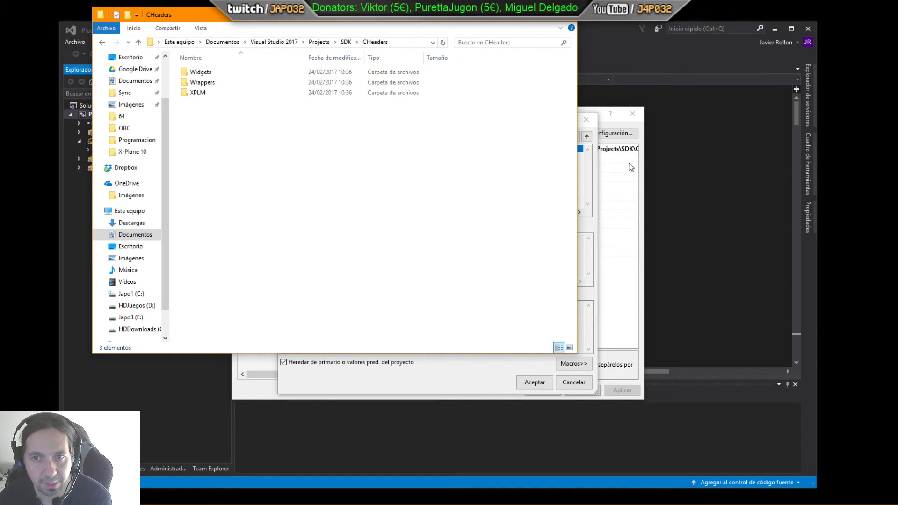
left_click(595, 165)
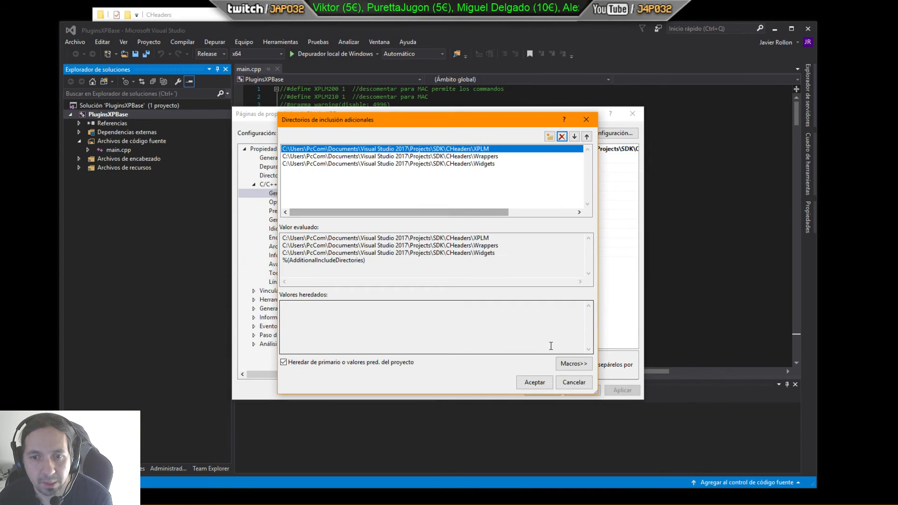
left_click(571, 386)
left_click(405, 159)
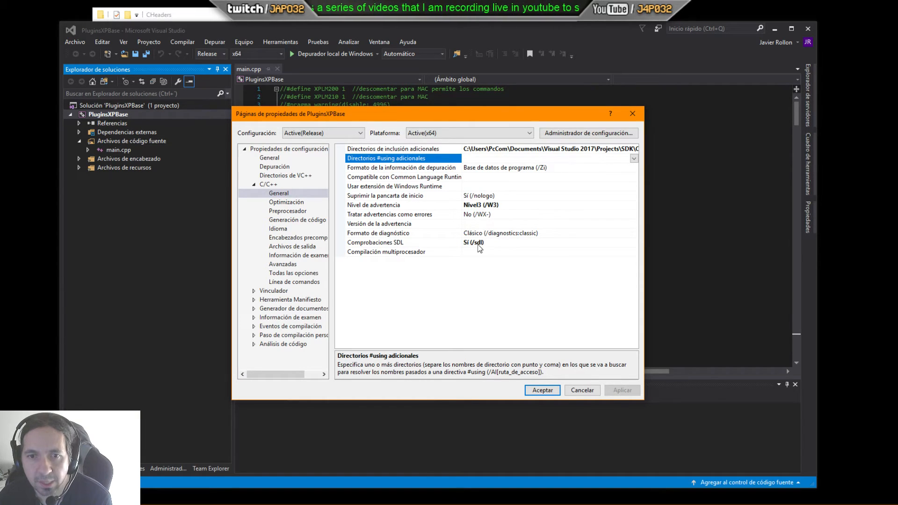
Step: Inspect the C/C++ Optimization page and the Preprocessor Definitions list, closing the editor unchanged
left_click(288, 203)
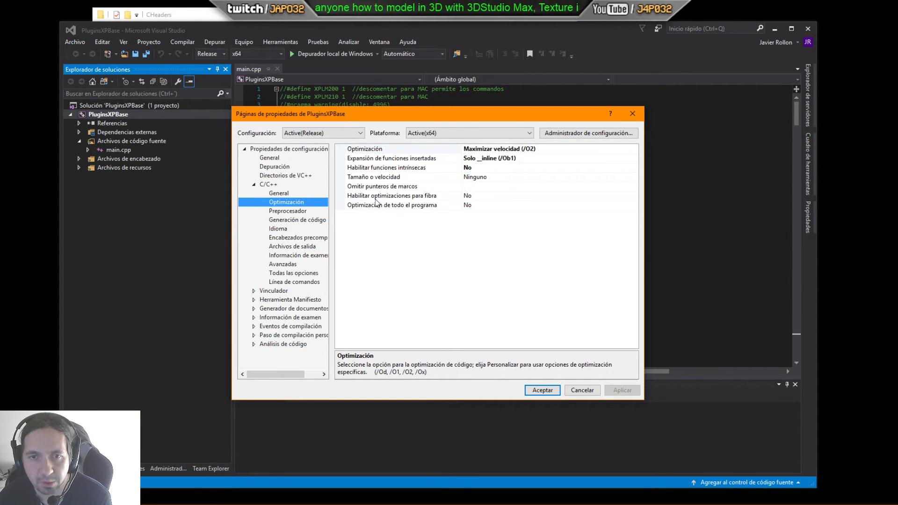
left_click(293, 212)
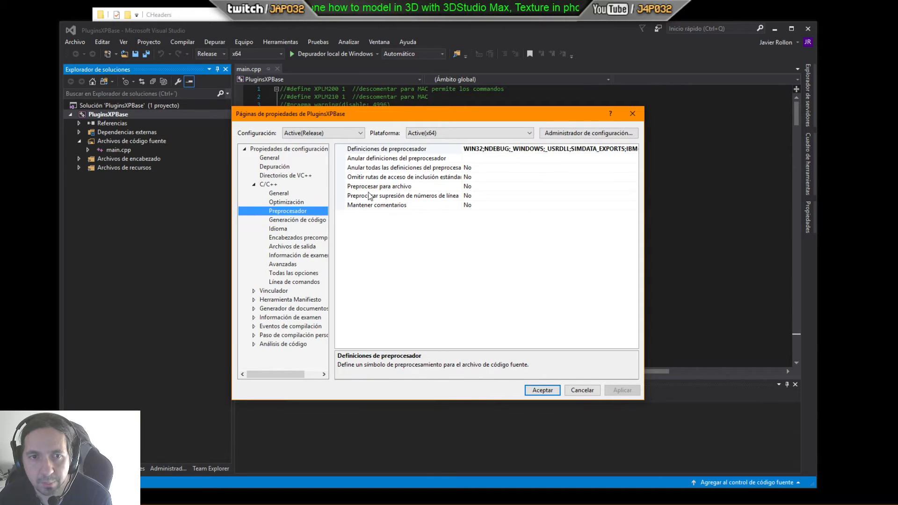
left_click(609, 149)
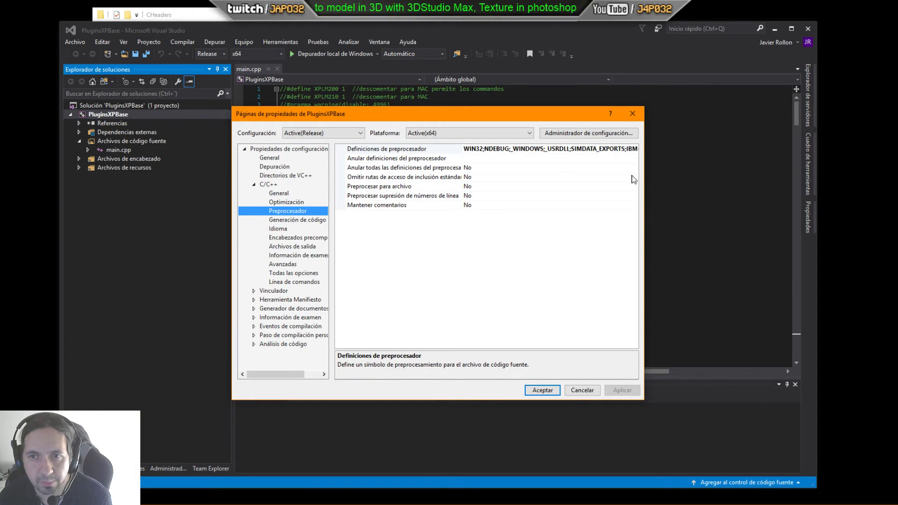
left_click(634, 150)
left_click(487, 160)
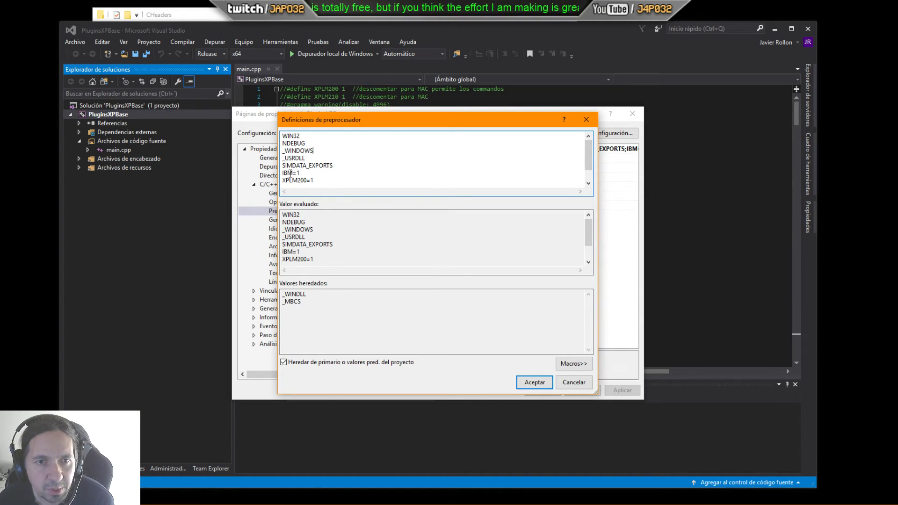
scroll(317, 176, "down", 1)
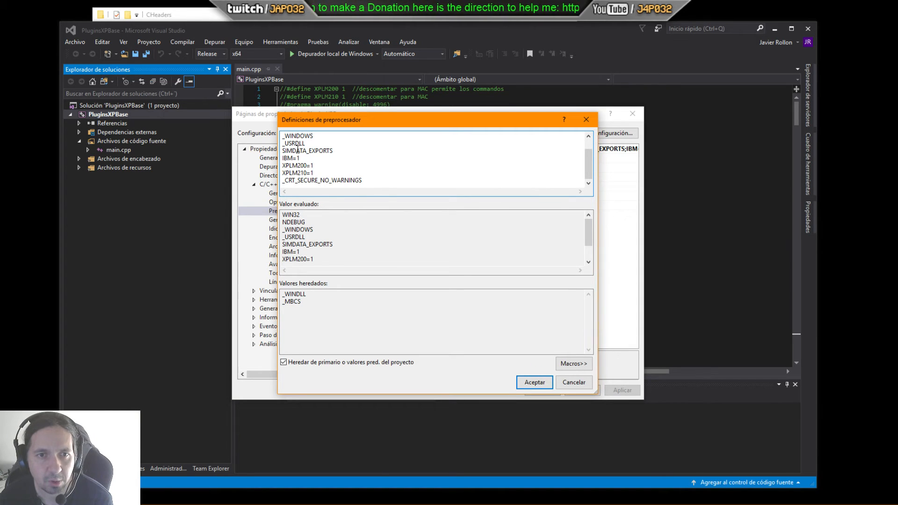
left_click(575, 382)
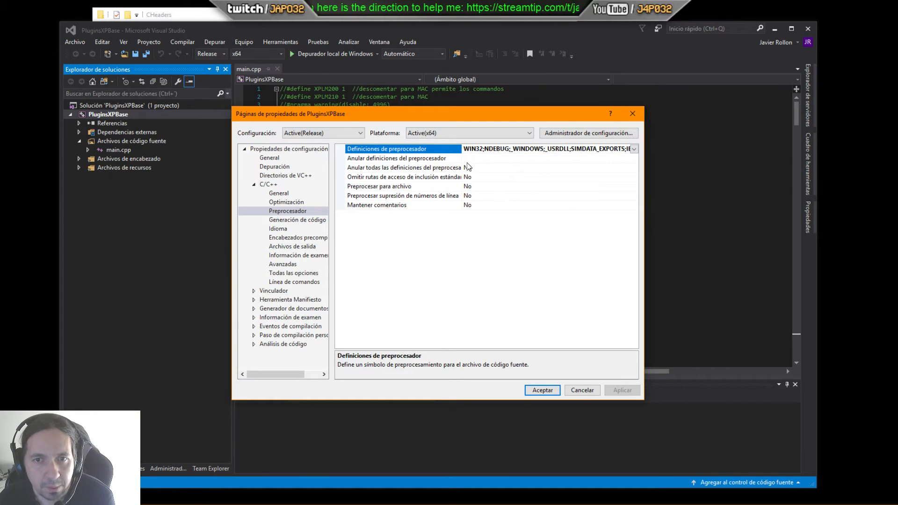
Step: Review the Runtime Library options on the C/C++ Code Generation page, keeping Multiproceso (/MT)
left_click(299, 220)
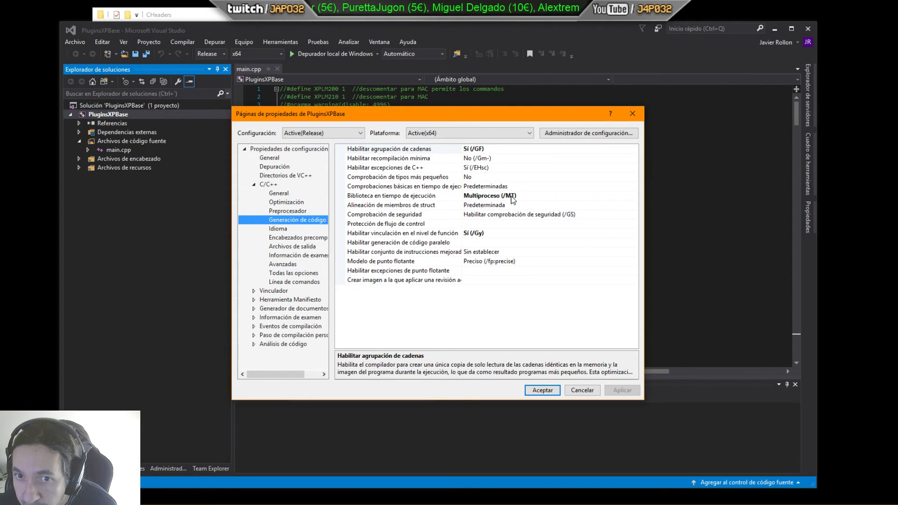
left_click(513, 200)
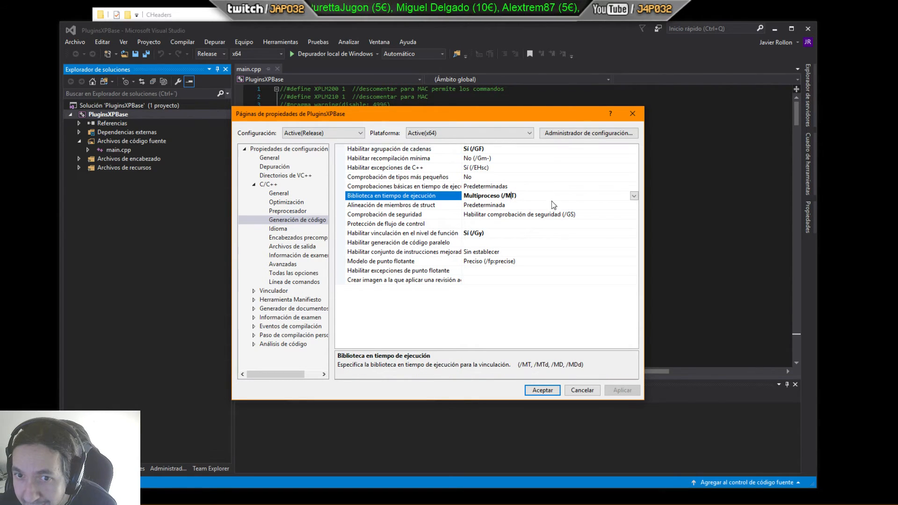
left_click(633, 196)
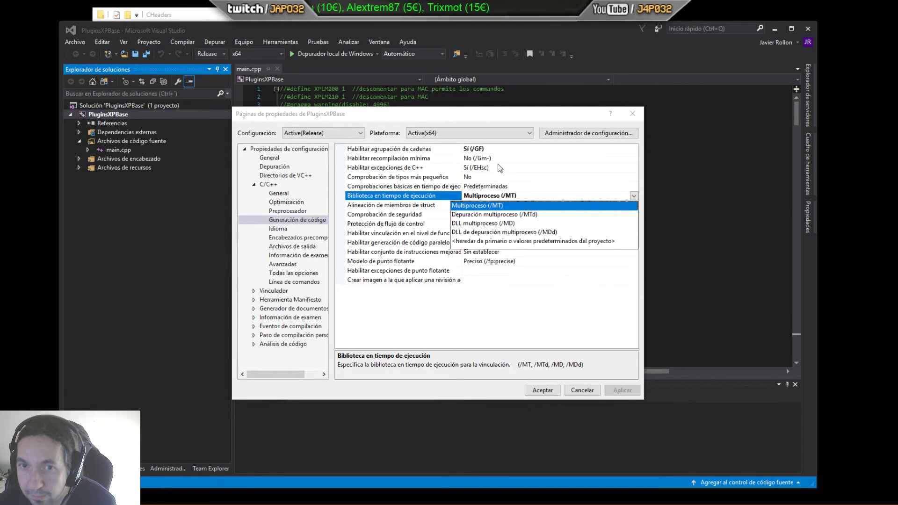
left_click(481, 121)
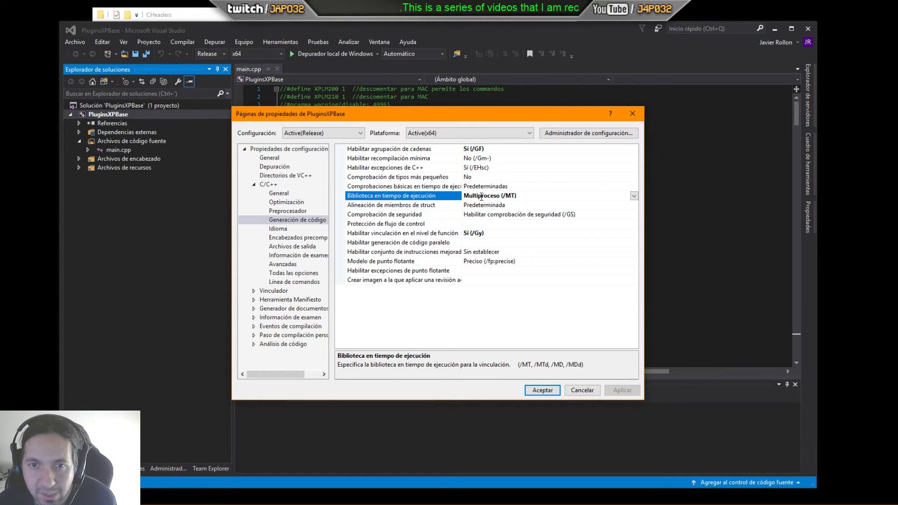
left_click(633, 196)
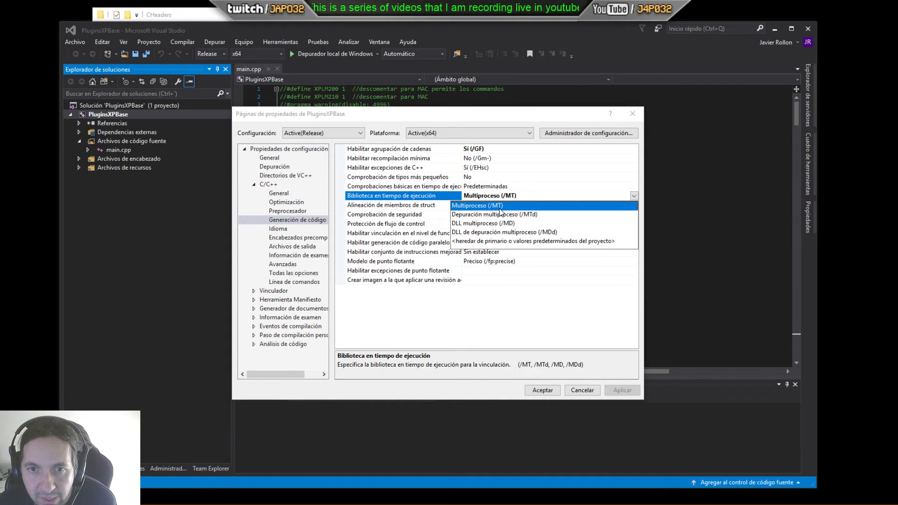
left_click(504, 124)
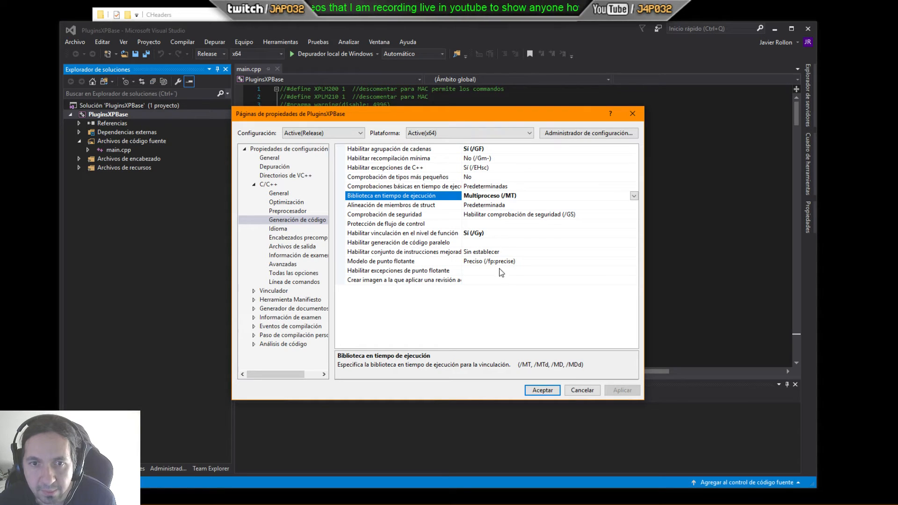
Step: Browse the remaining C/C++ pages, from Language through All Options to Command Line
left_click(284, 229)
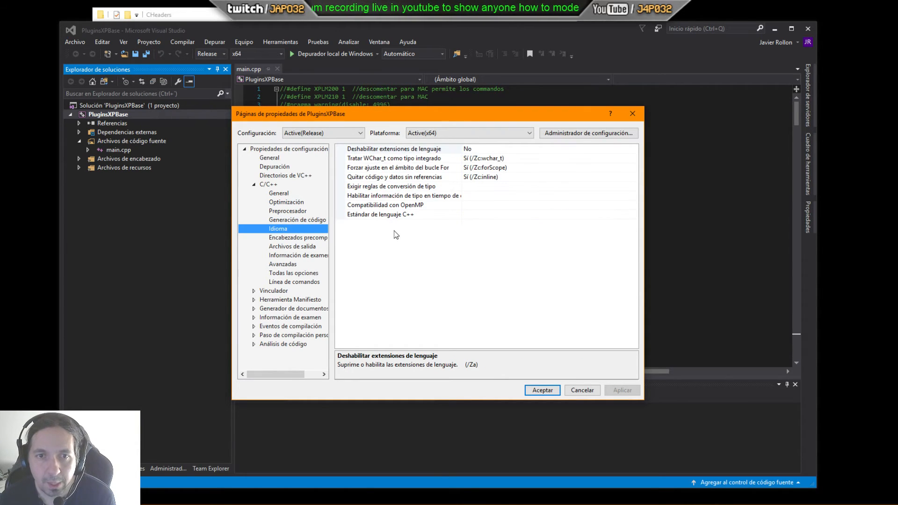
left_click(303, 239)
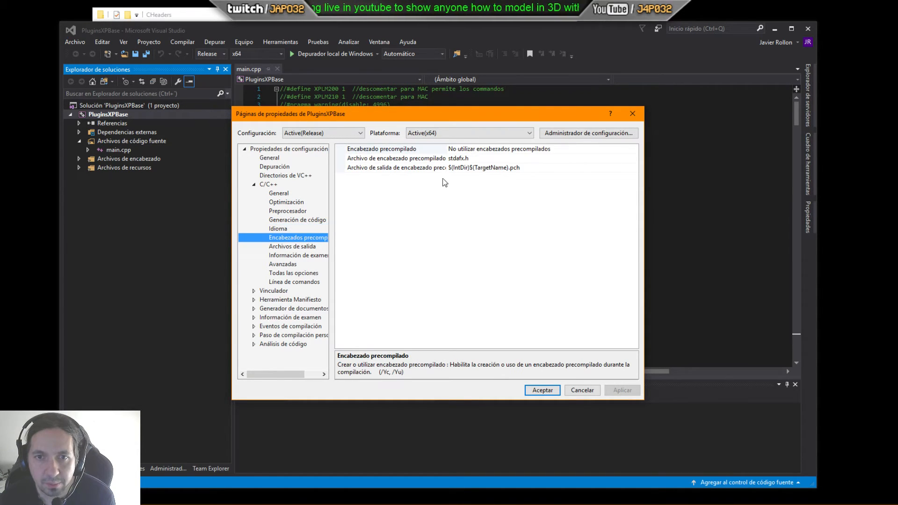
left_click(304, 246)
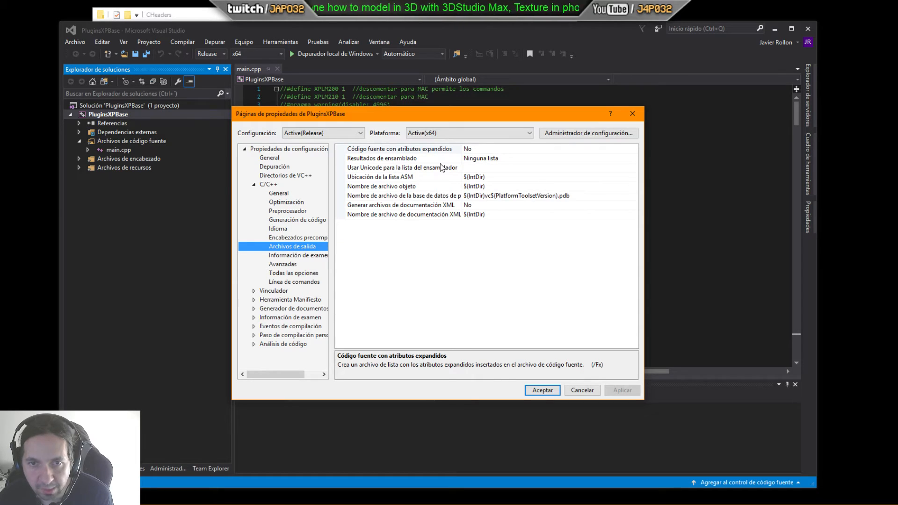
left_click(291, 257)
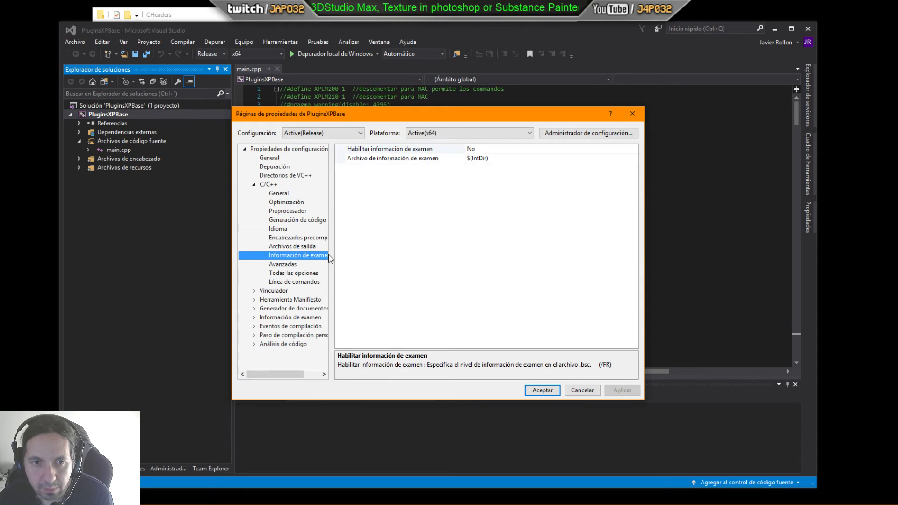
left_click(283, 265)
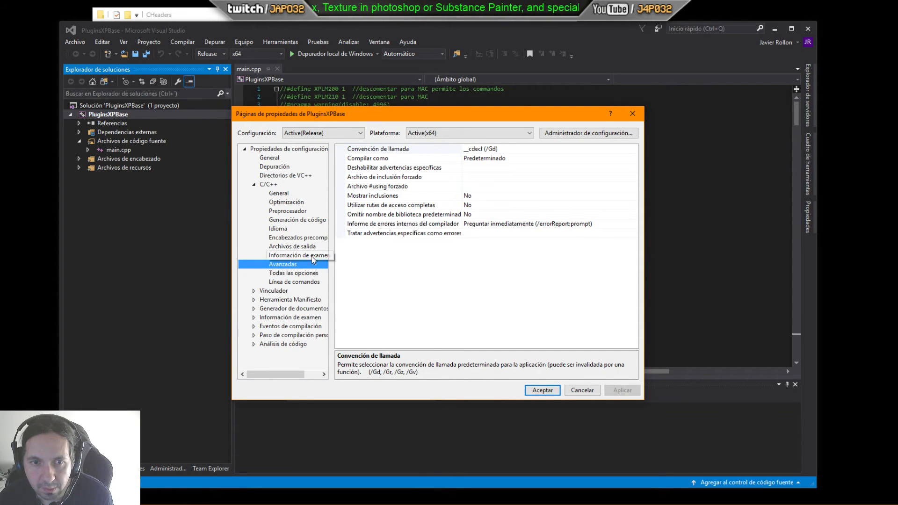
left_click(293, 273)
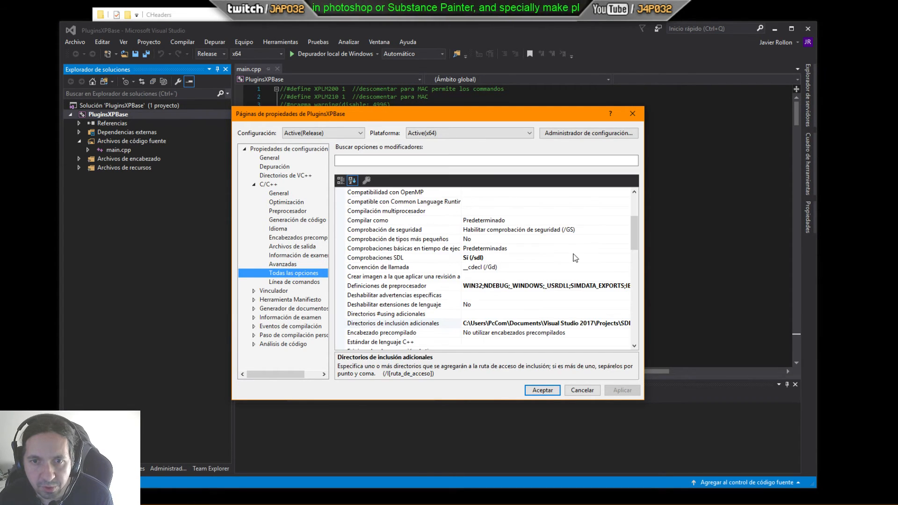
left_click_drag(632, 232, 631, 312)
left_click(295, 284)
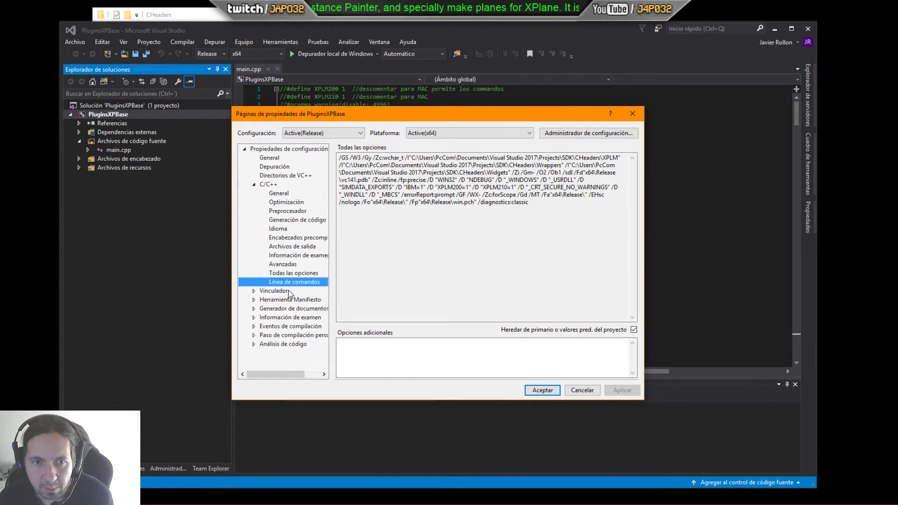
Step: Inspect the Linker General, Input and Manifest File pages, including the Additional Dependencies list
left_click(255, 292)
left_click(278, 273)
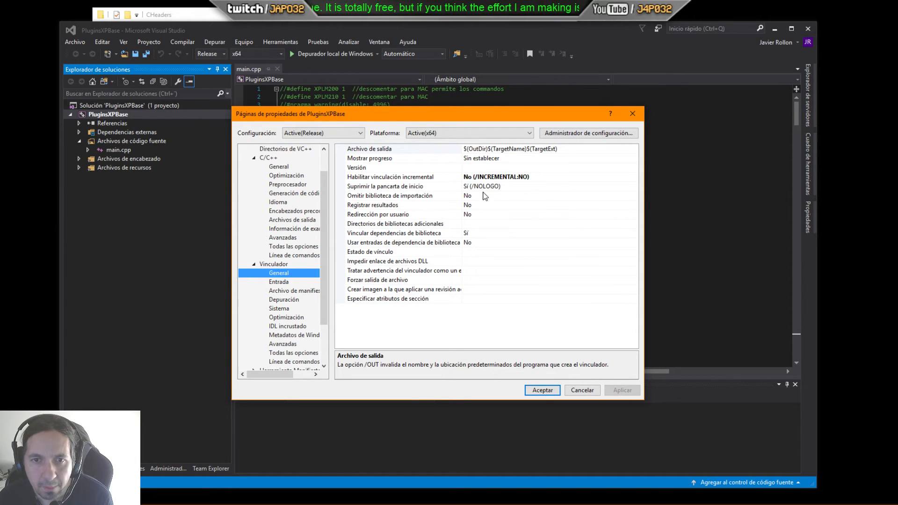
left_click(281, 282)
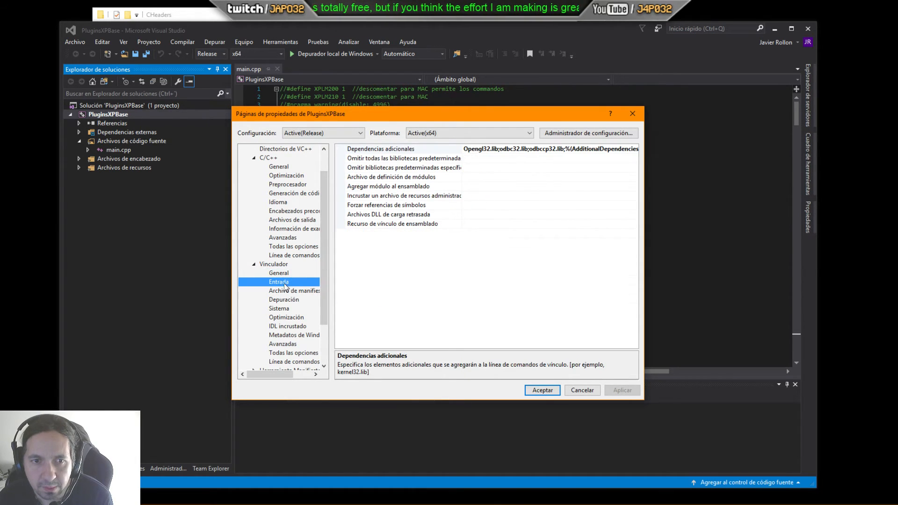
left_click(486, 148)
left_click(635, 149)
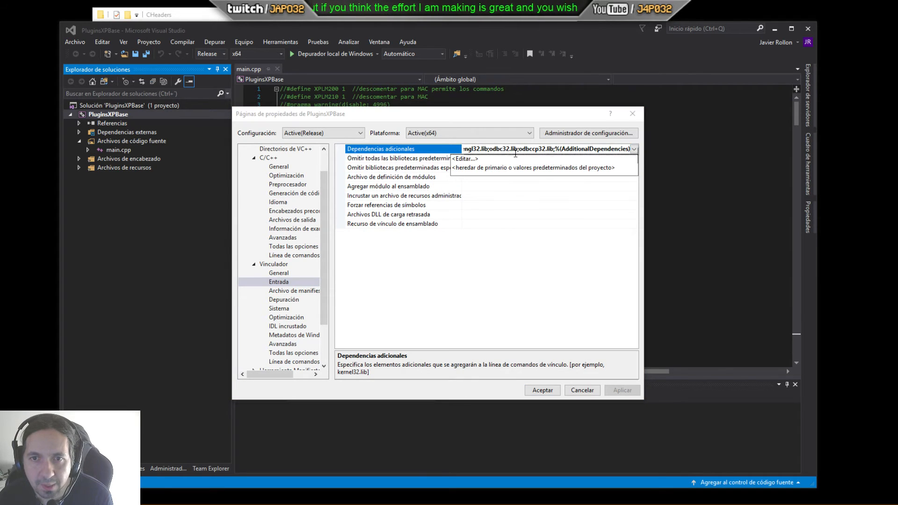
left_click(467, 159)
left_click_drag(320, 152, 282, 136)
left_click(295, 158)
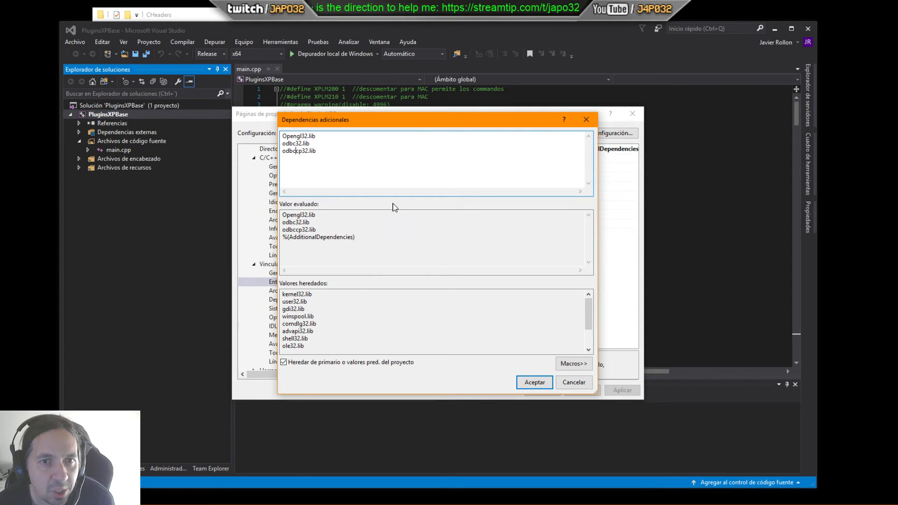
left_click(537, 381)
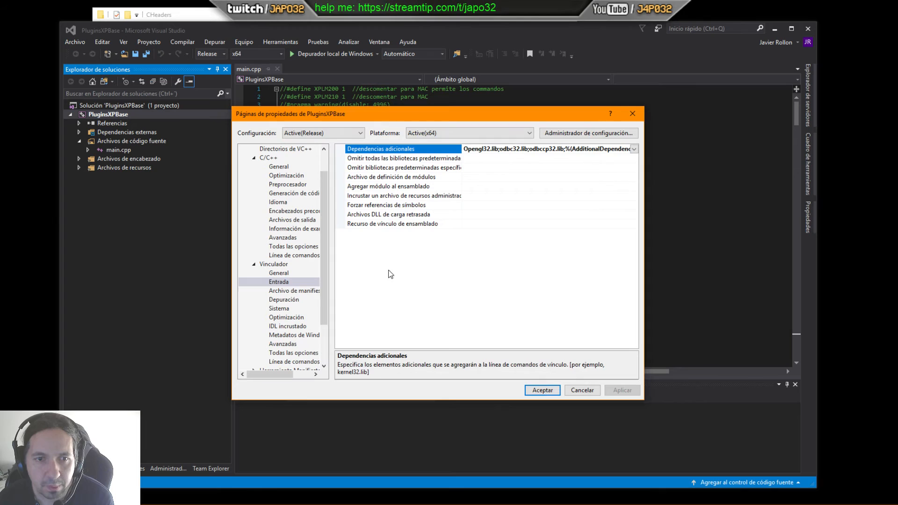
left_click(293, 290)
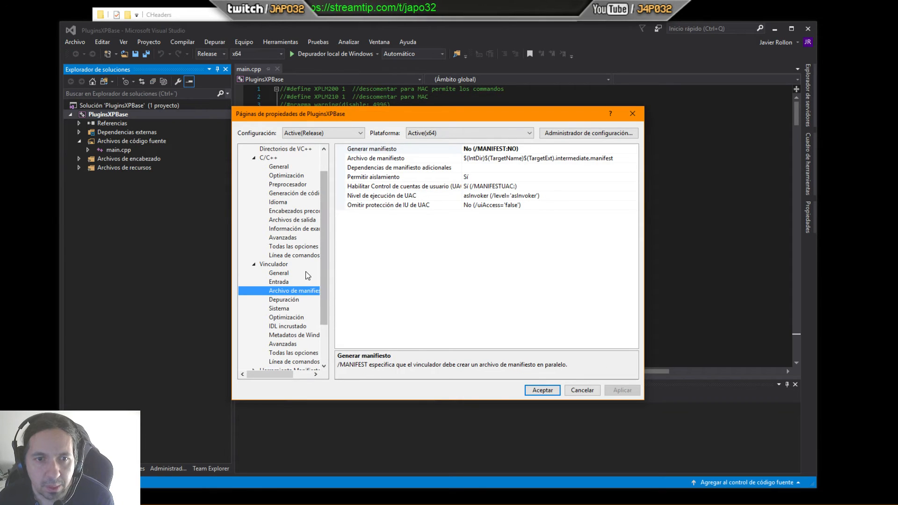
left_click(282, 282)
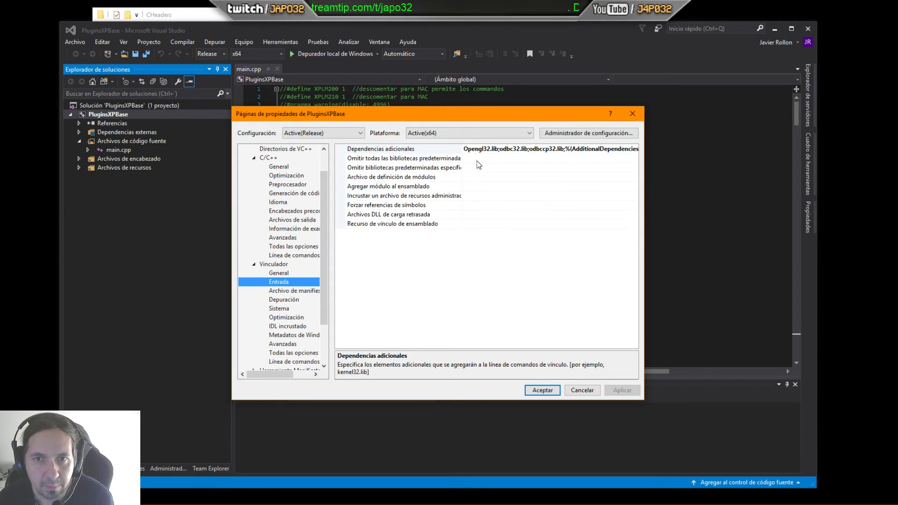
left_click(298, 290)
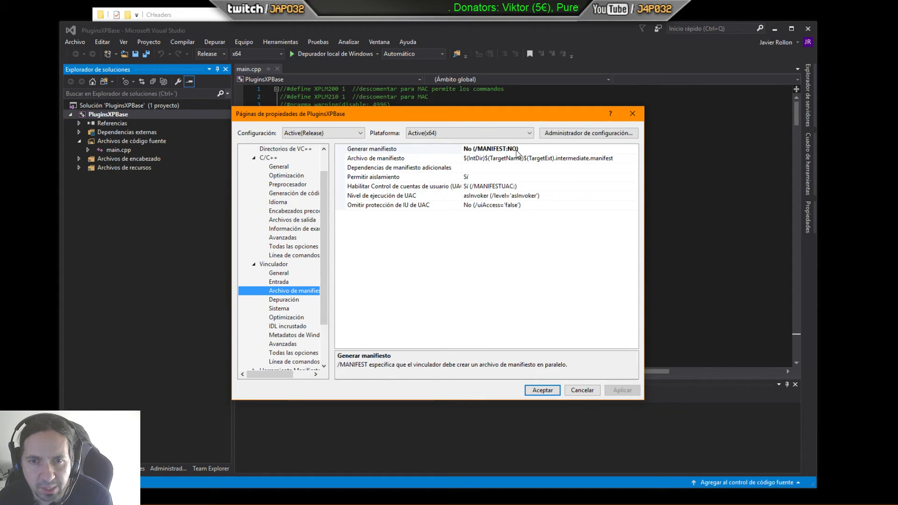
Step: Browse the remaining Linker pages, from Debugging, System and Optimization through Advanced, All Options and Command Line
left_click_drag(323, 274, 322, 286)
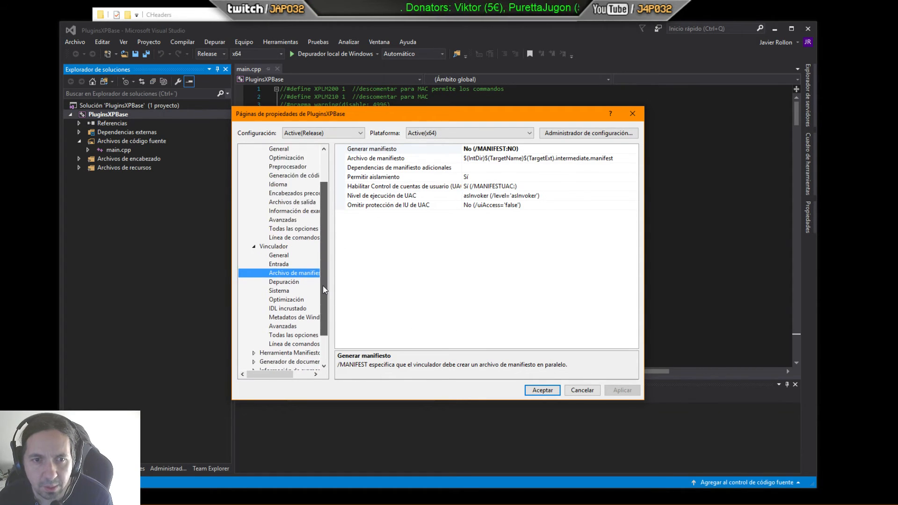
left_click(284, 281)
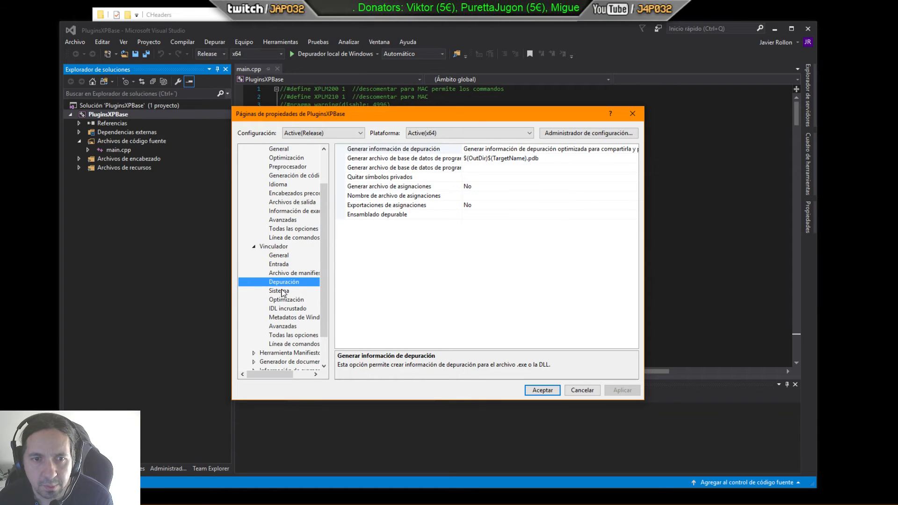
left_click(282, 292)
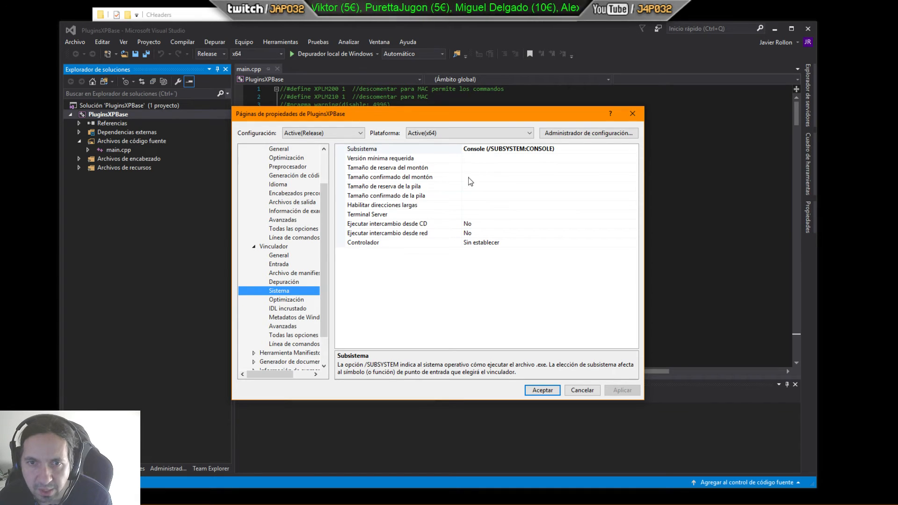
left_click(294, 301)
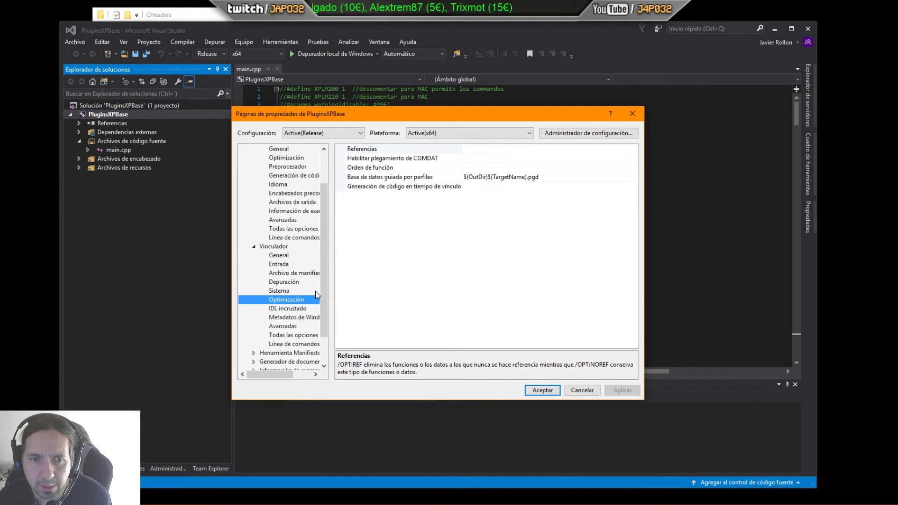
left_click(295, 309)
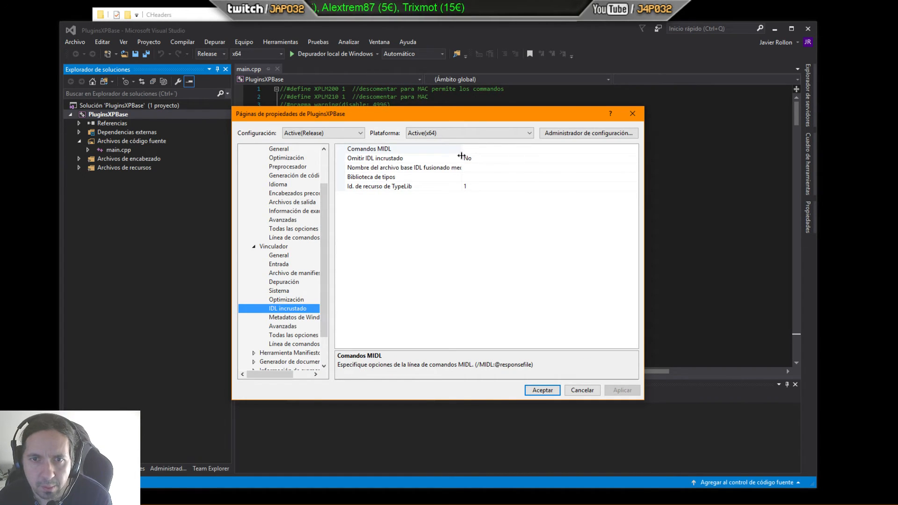
left_click(280, 317)
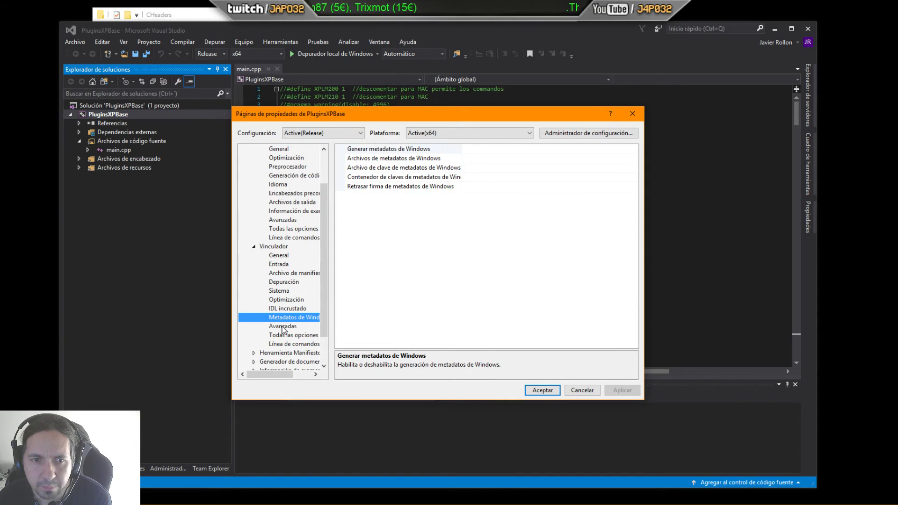
left_click(283, 328)
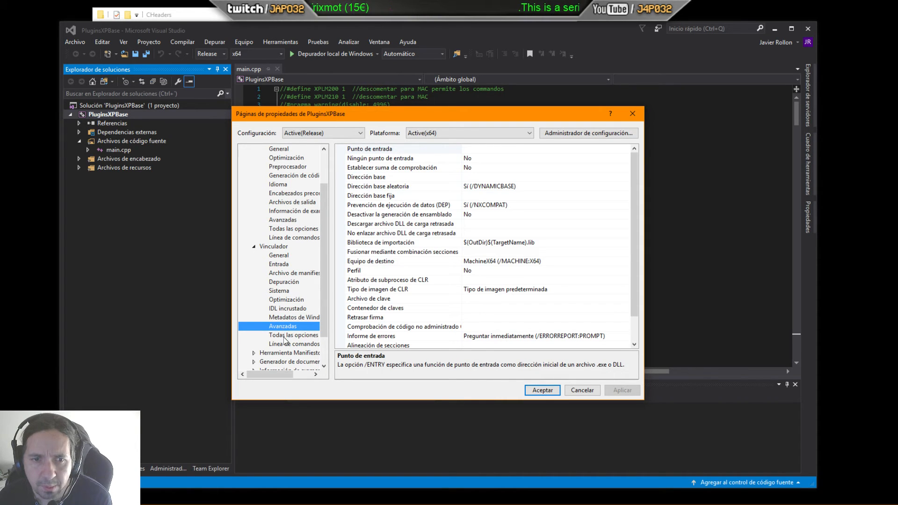
left_click_drag(633, 291, 629, 310)
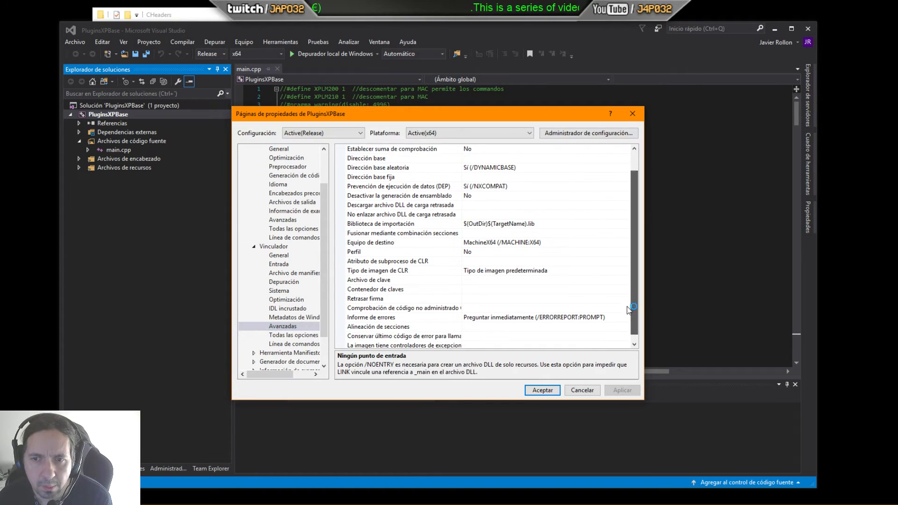
left_click(295, 335)
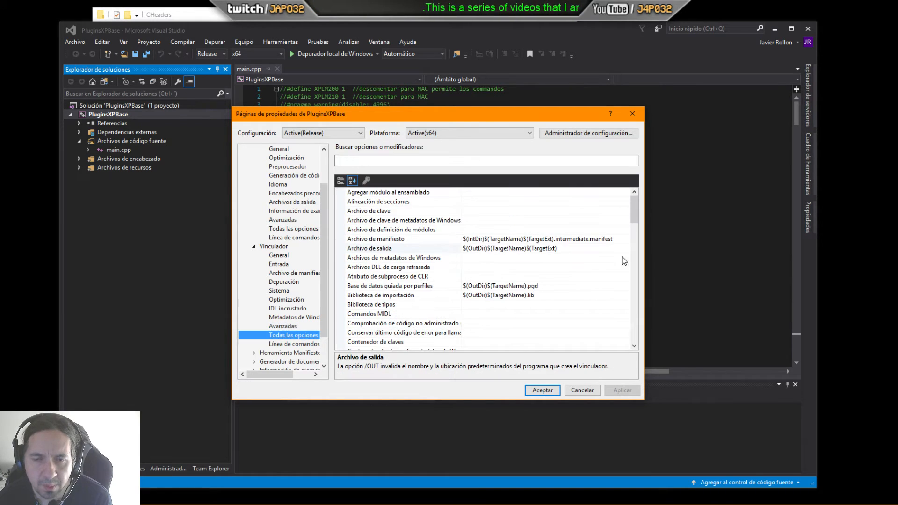
left_click(295, 344)
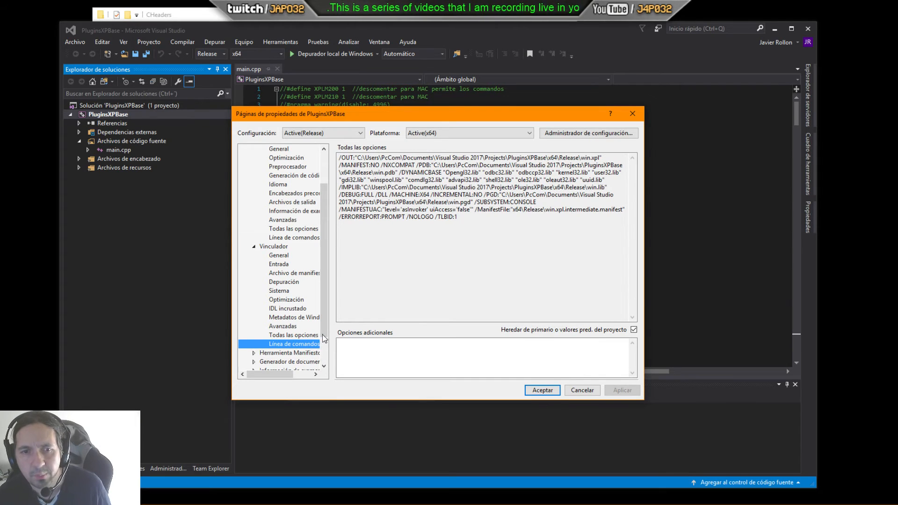
Step: Expand the Manifest Tool section and browse its General, Input and Output, Isolated COM, Advanced, All Options and Command Line pages
left_click_drag(322, 335, 326, 358)
left_click(256, 317)
left_click(256, 317)
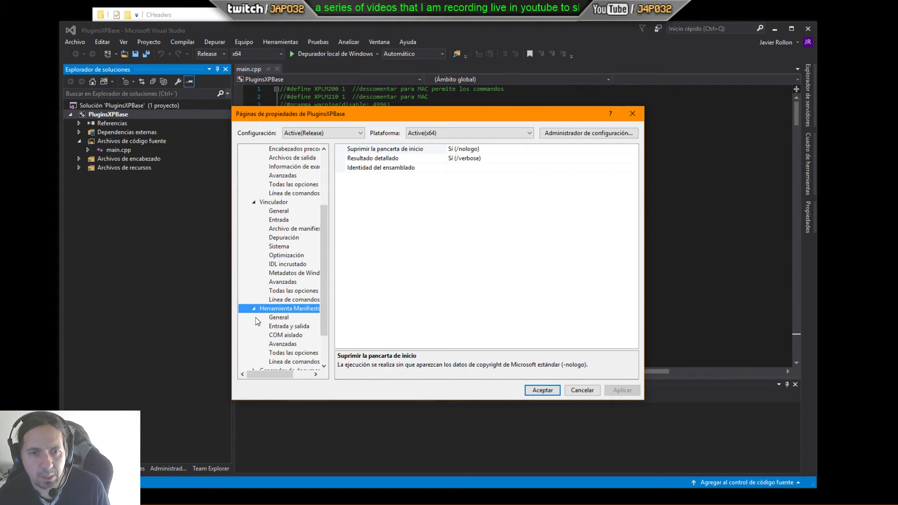
left_click(283, 326)
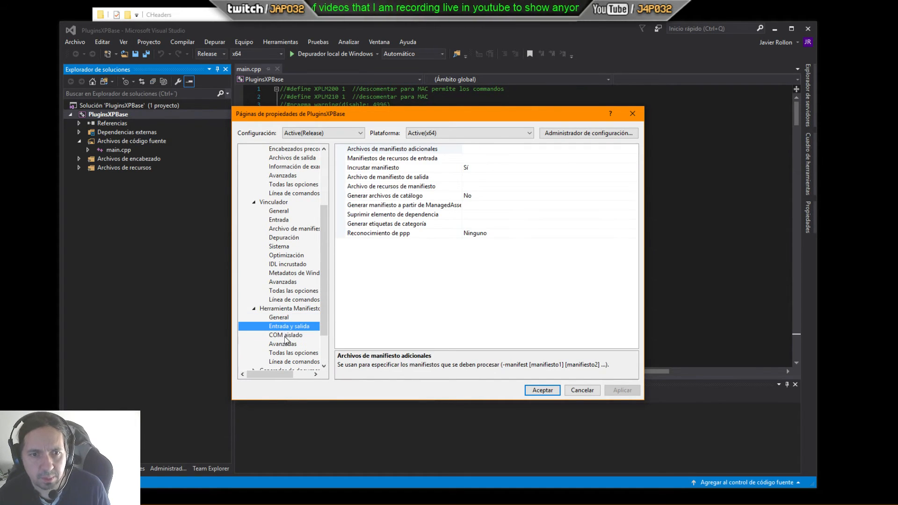
left_click(285, 336)
scroll(287, 336, "down", 1)
left_click(287, 320)
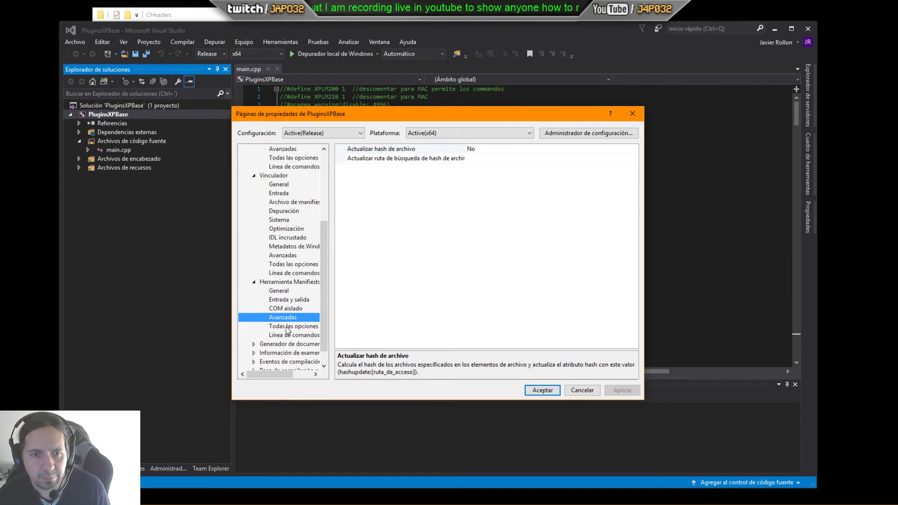
left_click(287, 327)
left_click(288, 336)
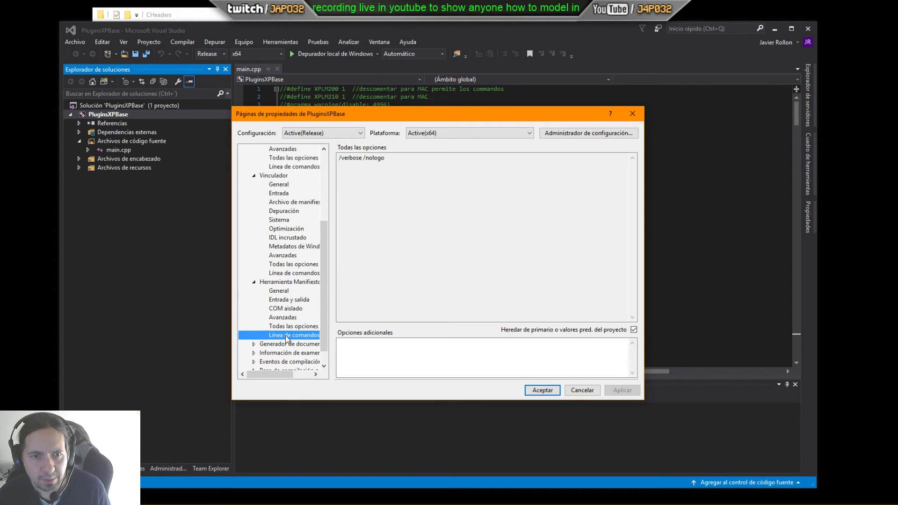
Step: Browse the XML Document Generator and Browse Information pages, including their All Options and Command Line views
left_click(254, 344)
left_click(281, 310)
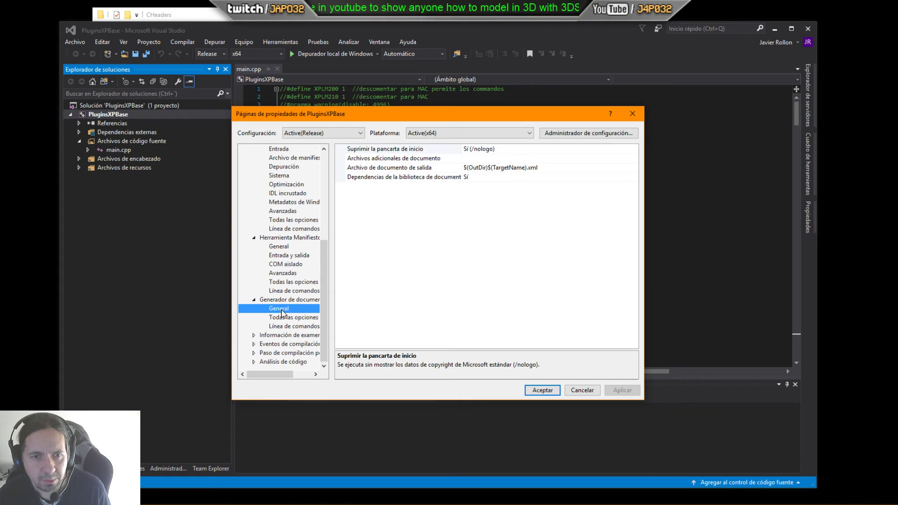
left_click(283, 318)
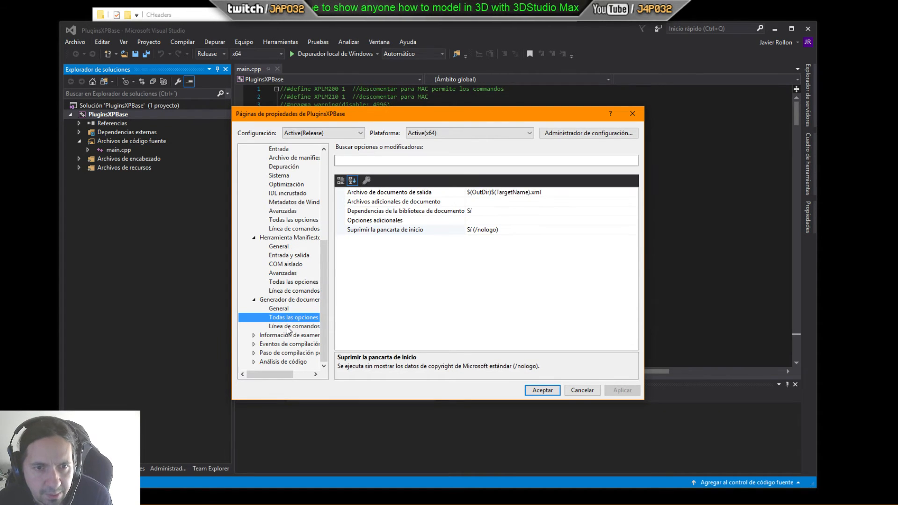
left_click(287, 326)
double_click(289, 335)
scroll(296, 339, "down", 1)
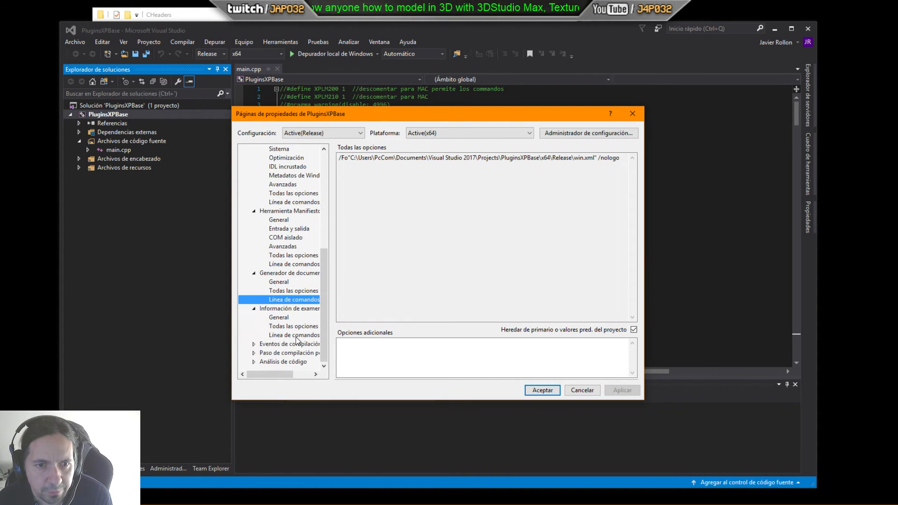
left_click(280, 318)
left_click(289, 327)
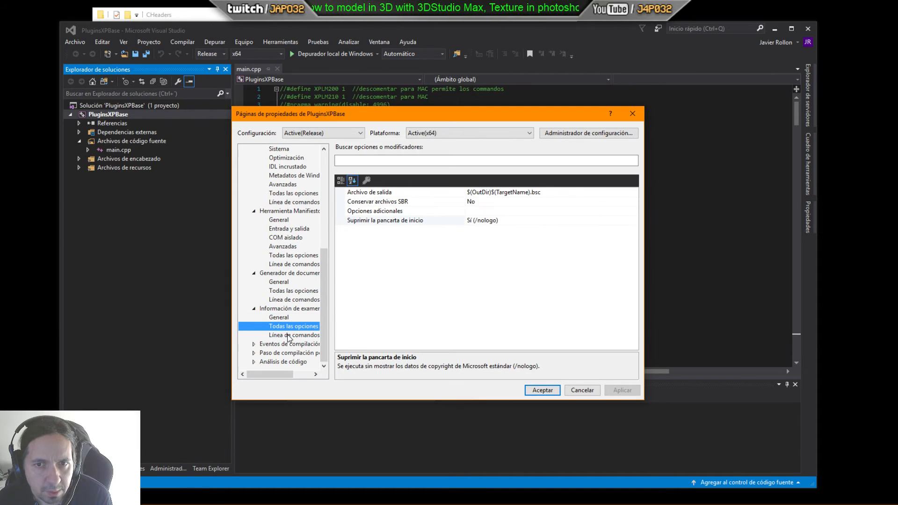
left_click(290, 335)
Step: Expand Build Events and review the Pre-Build, Pre-Link and Post-Build event pages
left_click(254, 345)
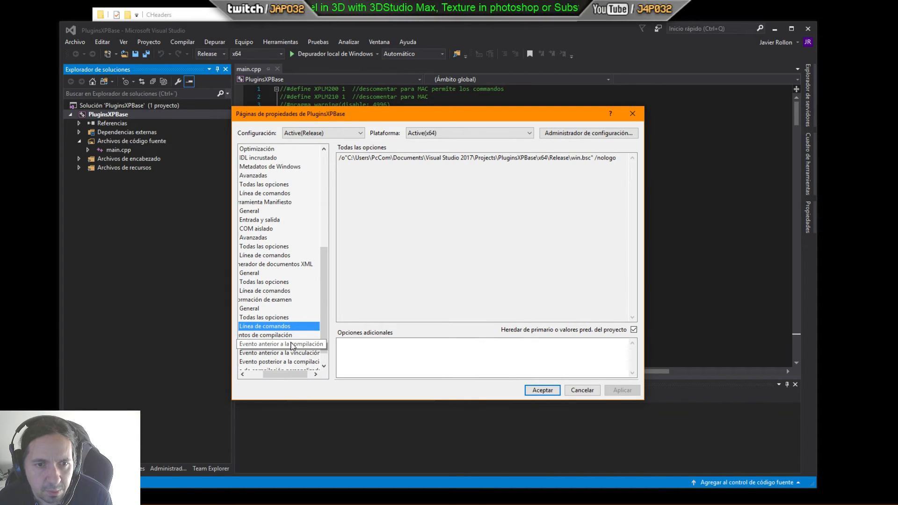
left_click_drag(293, 378, 259, 375)
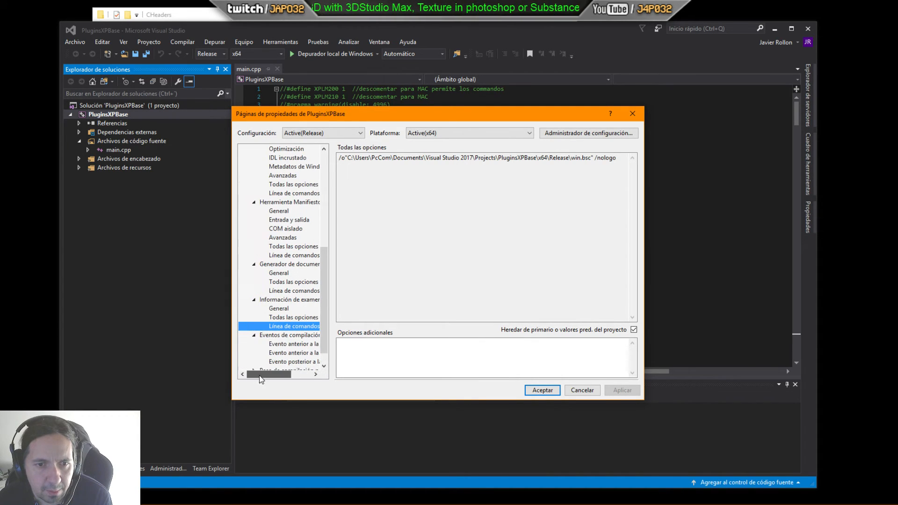
left_click(284, 345)
scroll(284, 346, "down", 1)
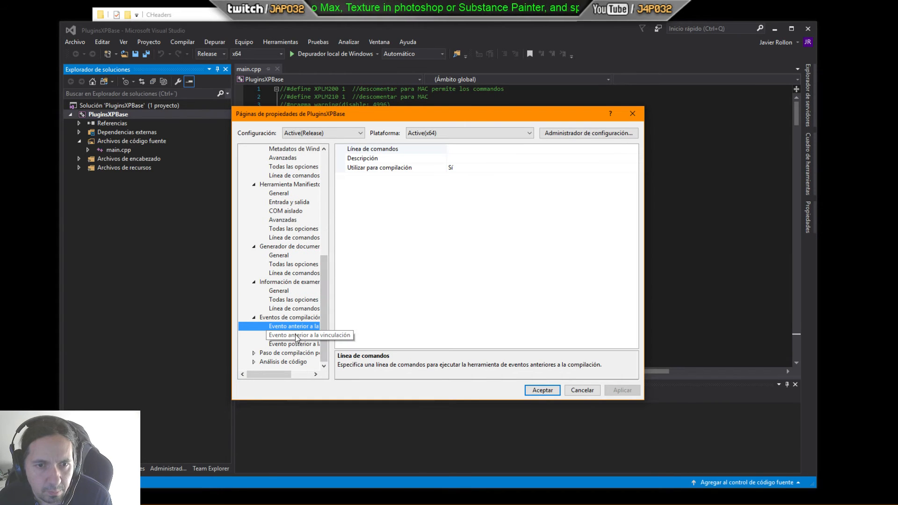
left_click(295, 336)
left_click(297, 345)
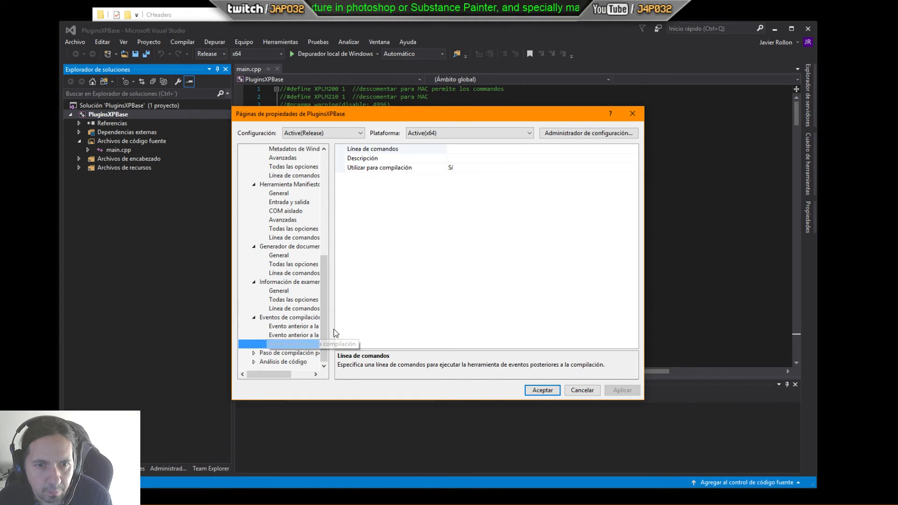
Step: Review the Custom Build Step and Code Analysis pages, then close the property pages without changes
left_click(254, 352)
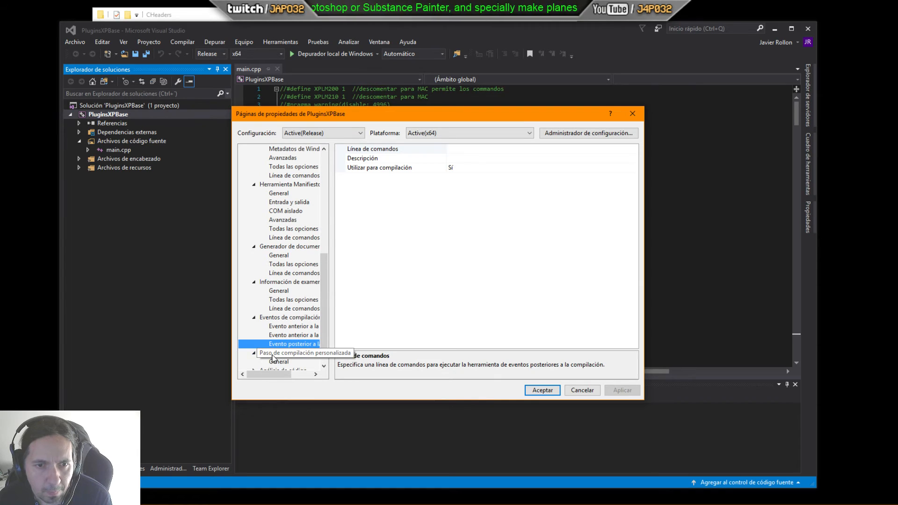
left_click(281, 362)
scroll(270, 369, "down", 1)
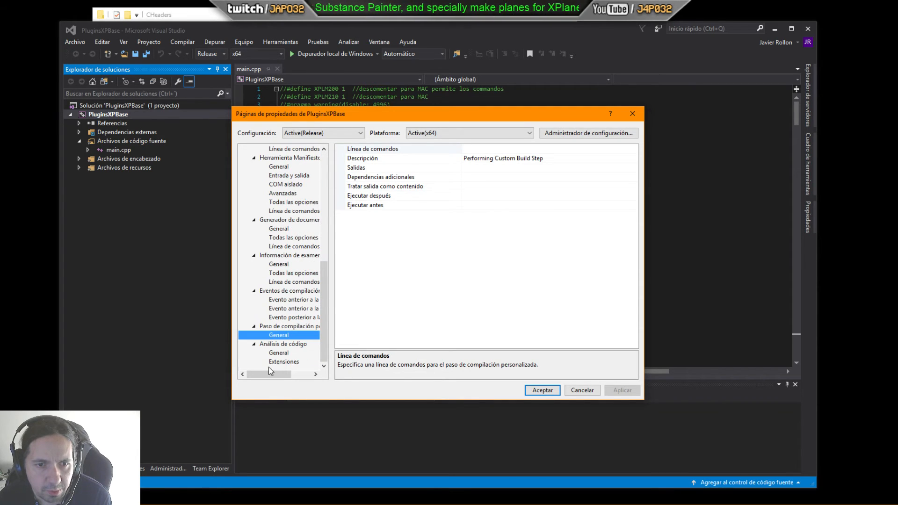
left_click(281, 354)
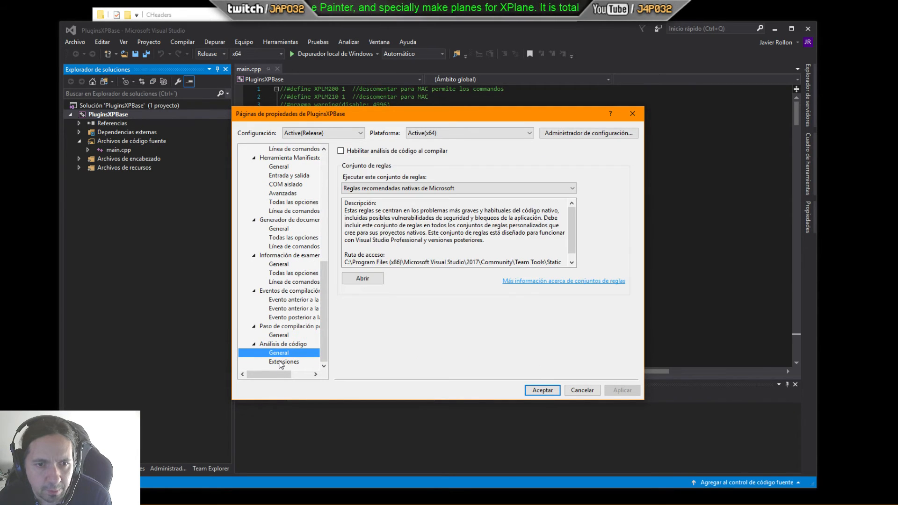
left_click(282, 362)
left_click(293, 353)
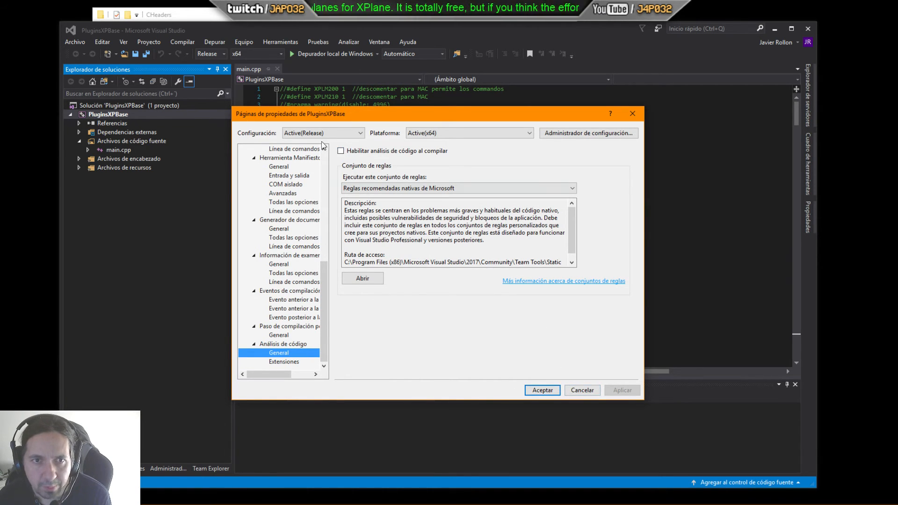
left_click(577, 386)
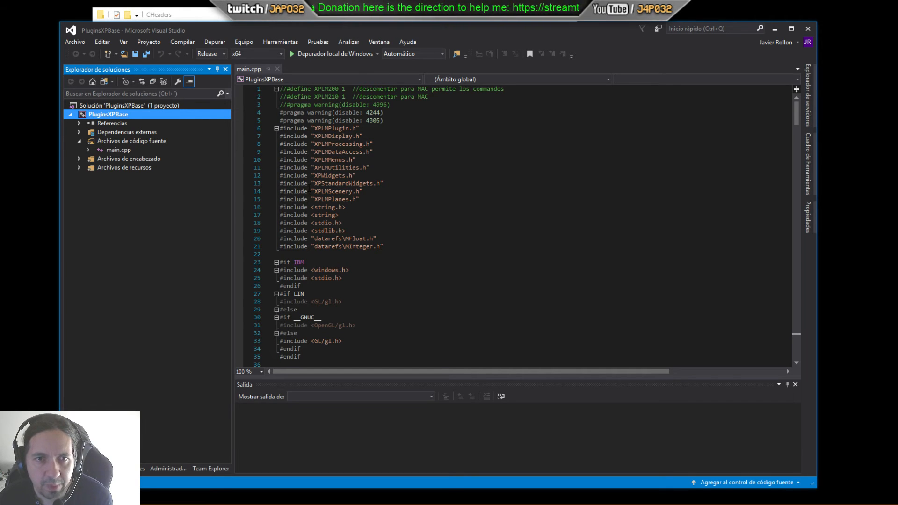
Step: Reopen the project properties and inspect the C/C++ Additional Include Directories list, closing the editor unchanged
right_click(112, 114)
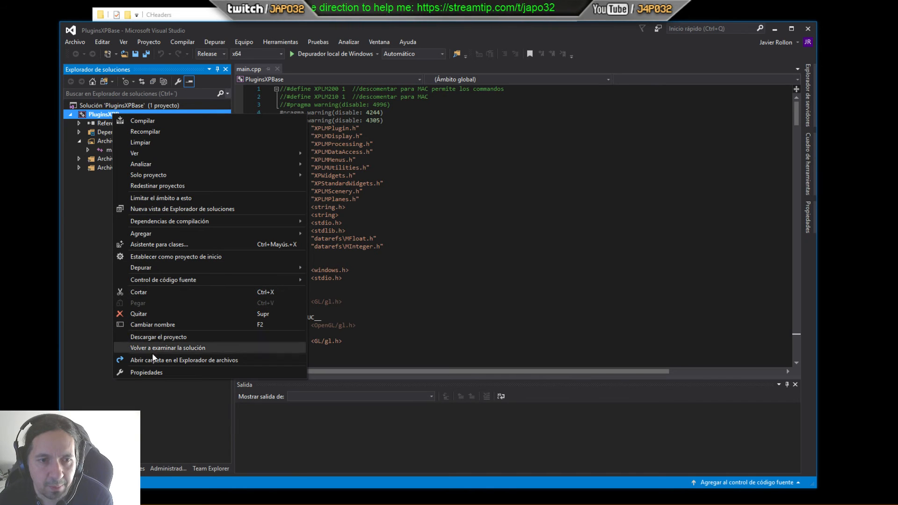
left_click(149, 372)
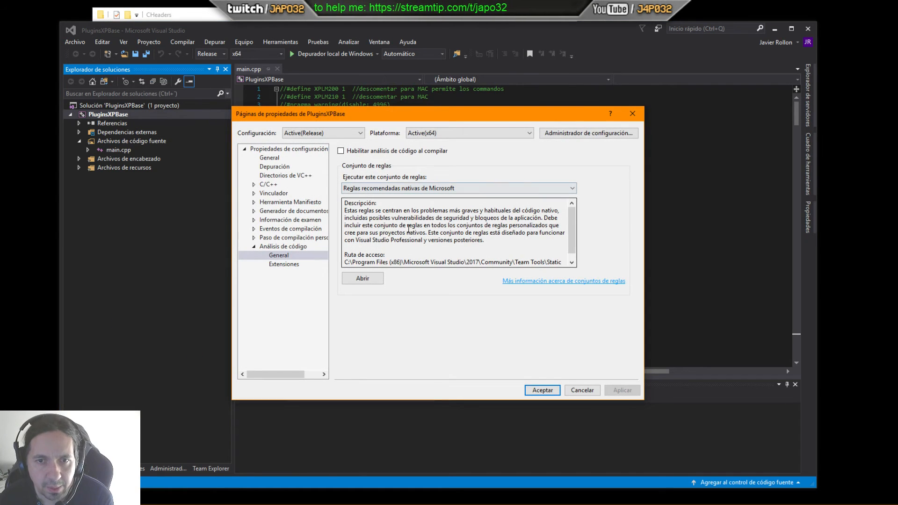
left_click(254, 247)
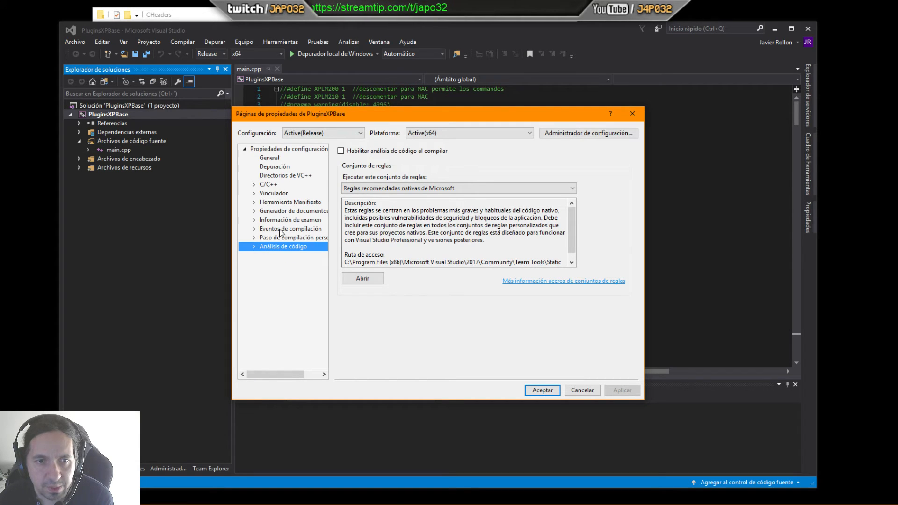
left_click(255, 185)
left_click(276, 194)
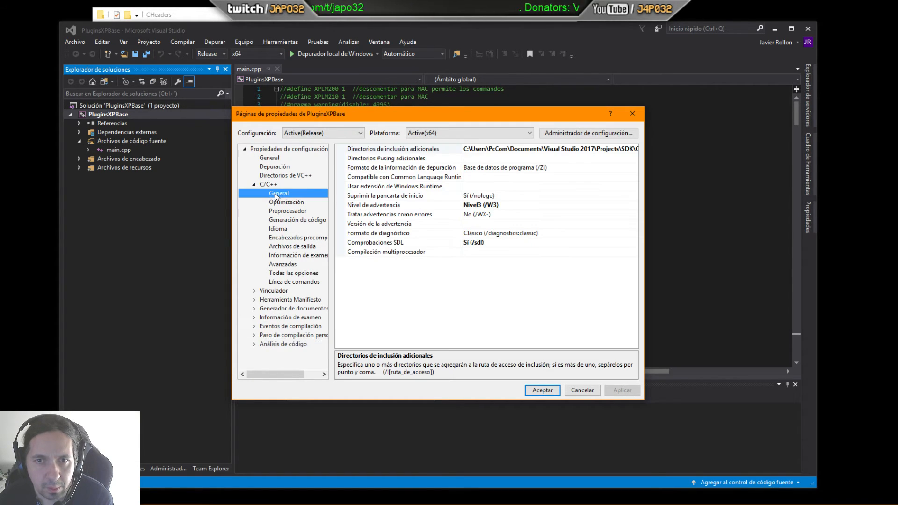
left_click(508, 149)
left_click(634, 149)
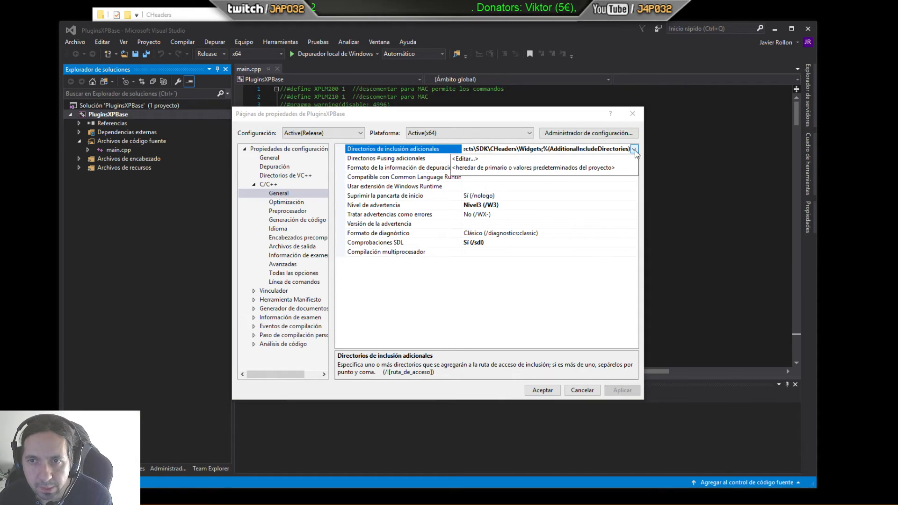
left_click(475, 159)
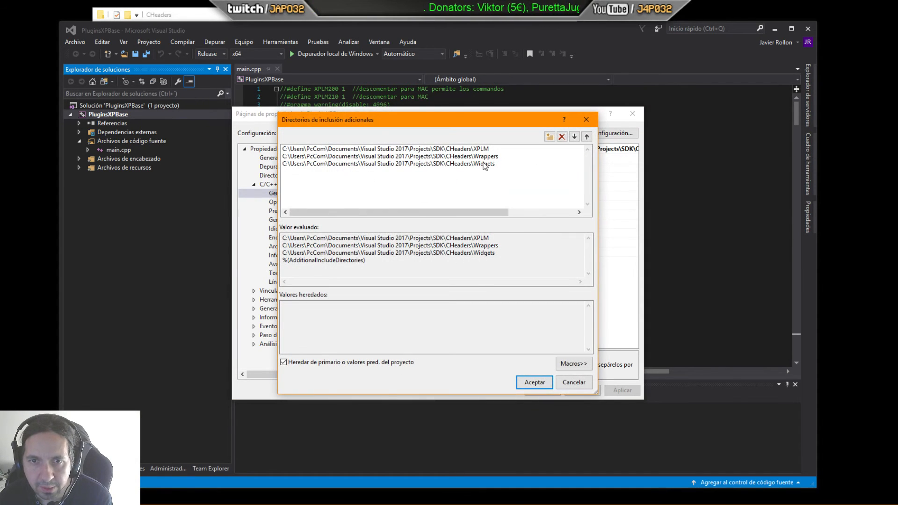
left_click(562, 379)
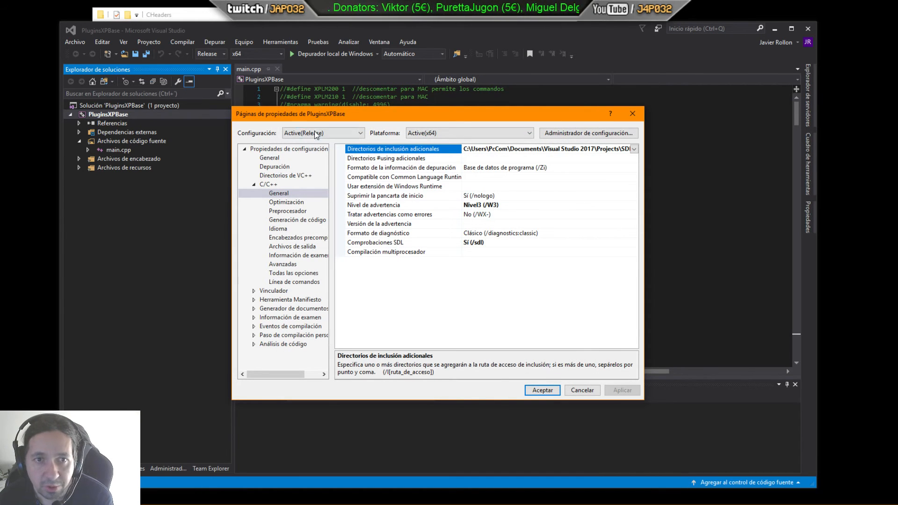
Step: Switch the property pages to the Debug configuration and browse its General, Debugging, VC++ Directories, C/C++ General, Optimization, Preprocessor and Code Generation pages
left_click(360, 133)
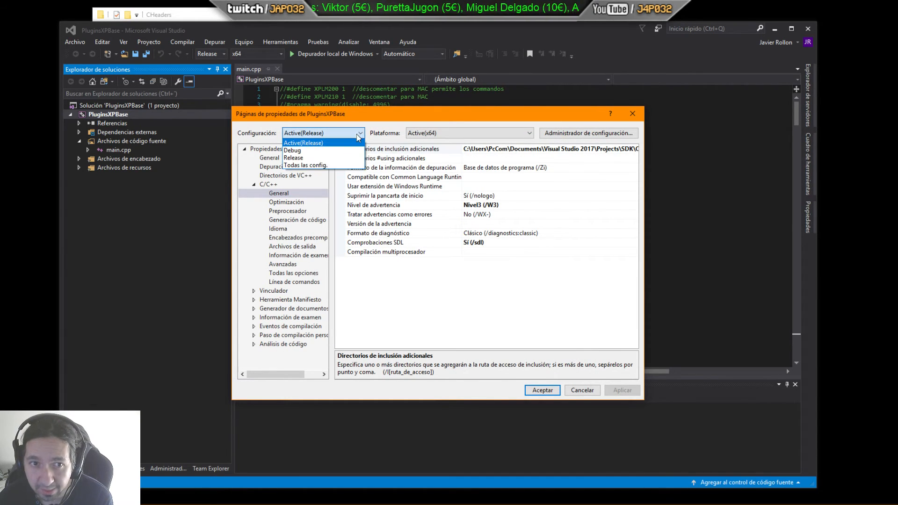
left_click(299, 150)
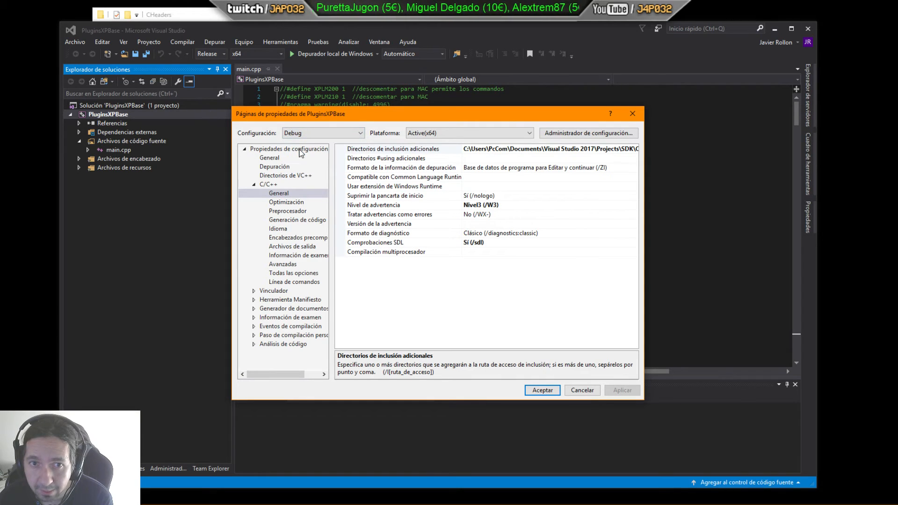
left_click(270, 159)
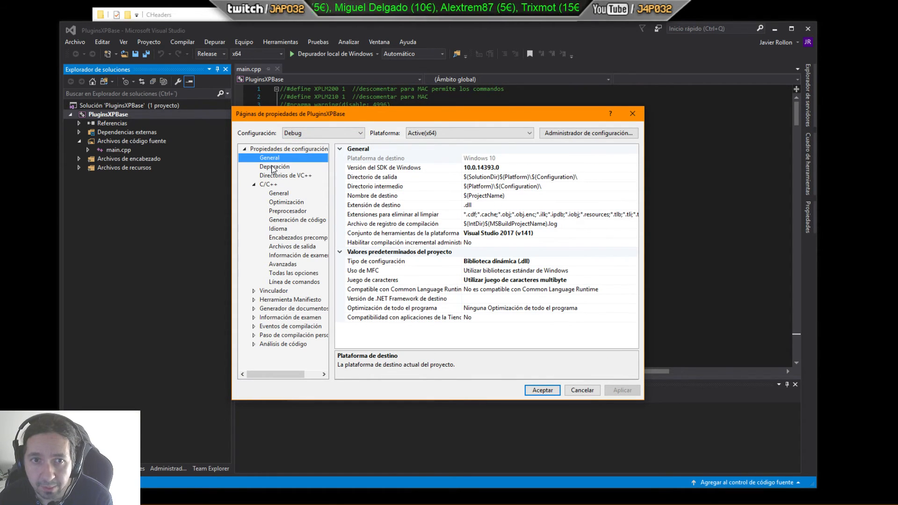
left_click(273, 167)
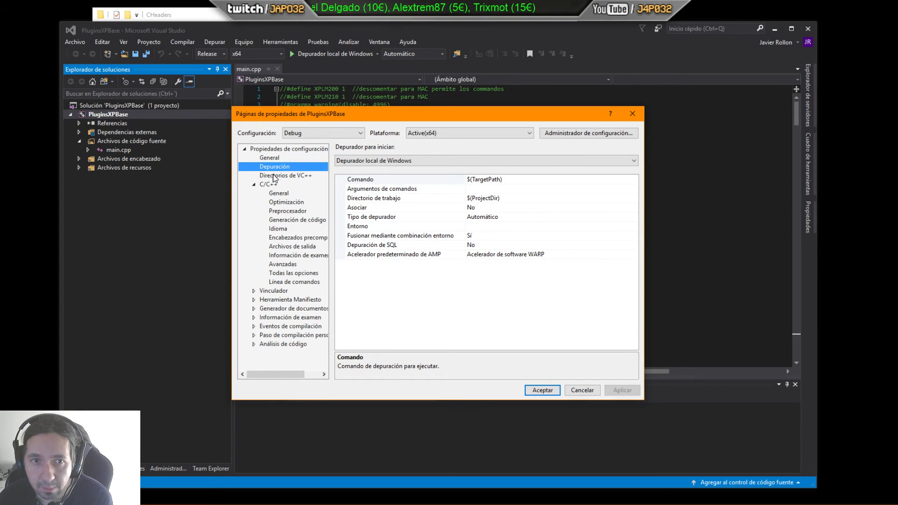
left_click(276, 176)
left_click(278, 194)
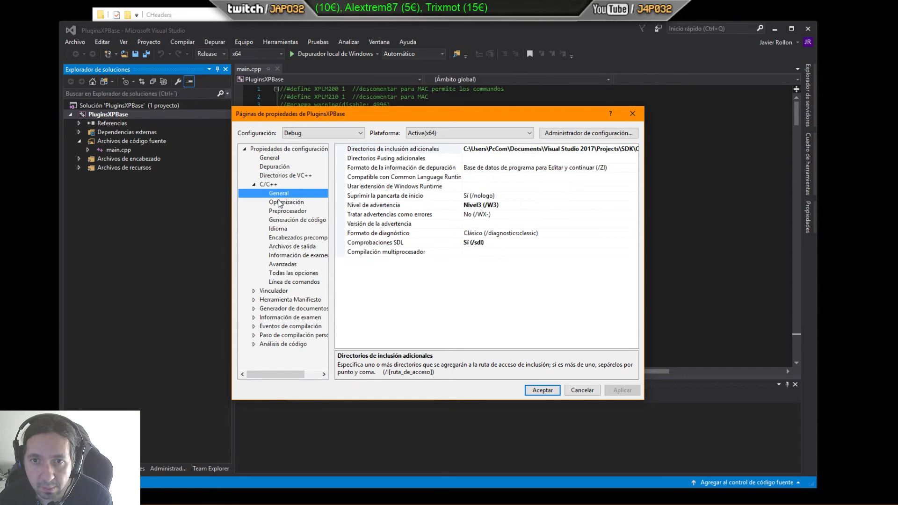
left_click(281, 203)
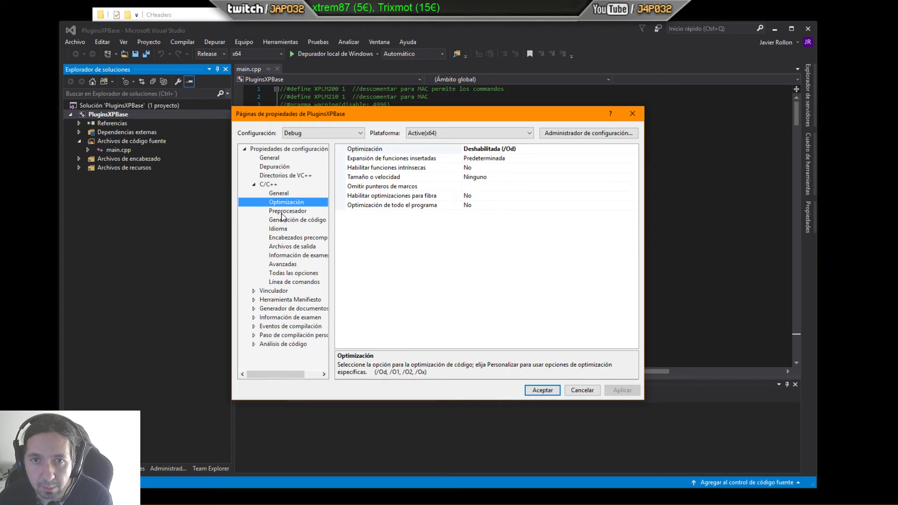
left_click(283, 212)
left_click(283, 220)
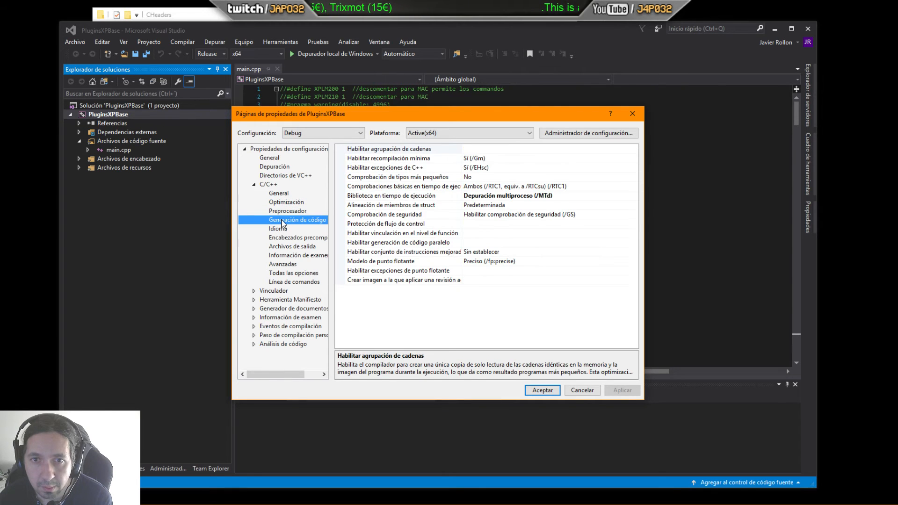
Step: Inspect the Debug Runtime Library options and Precompiled Headers page, switch back to Active(Release), and close the property pages unchanged
left_click(547, 198)
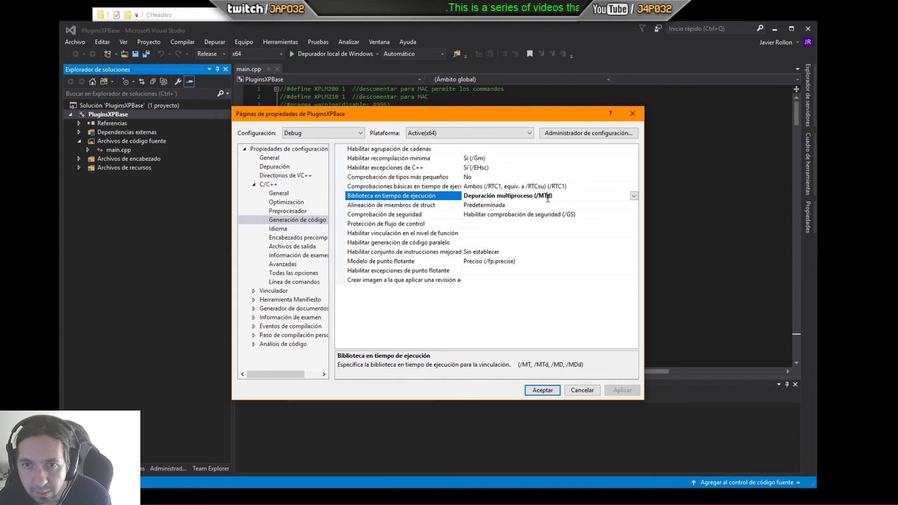
left_click(633, 196)
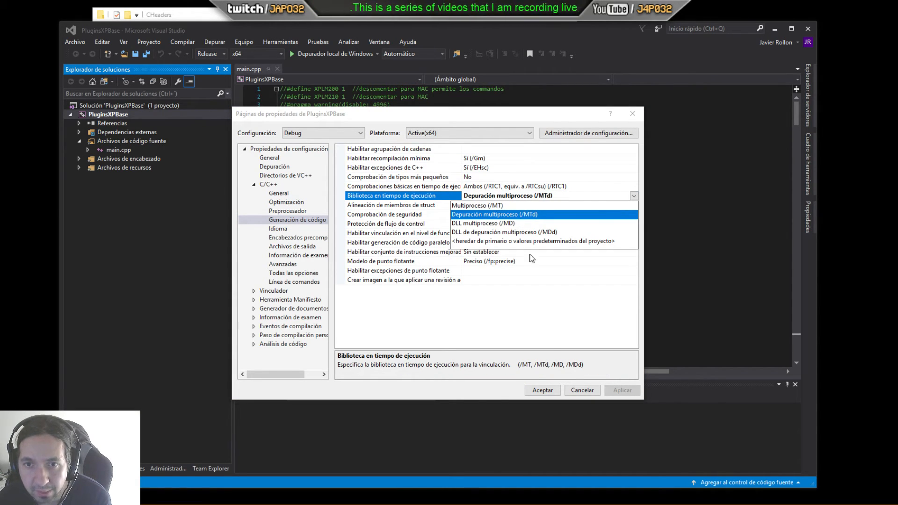
left_click(578, 391)
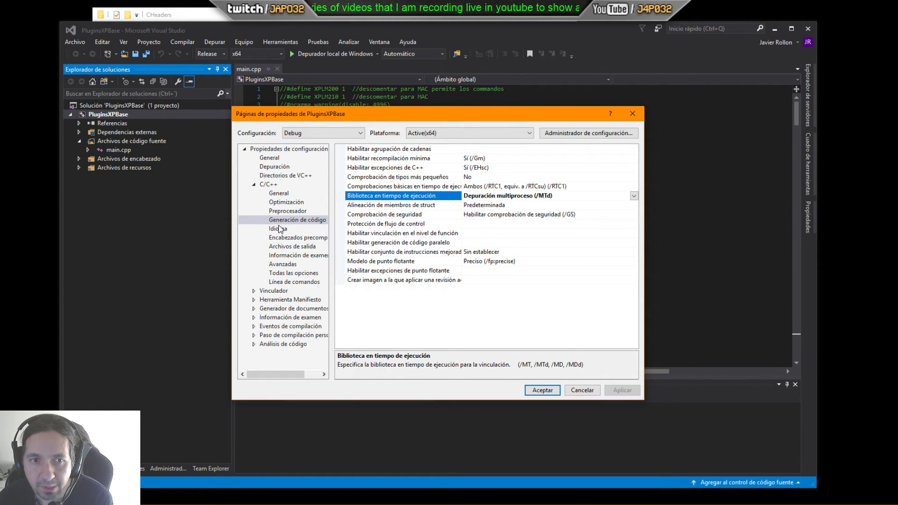
left_click(293, 237)
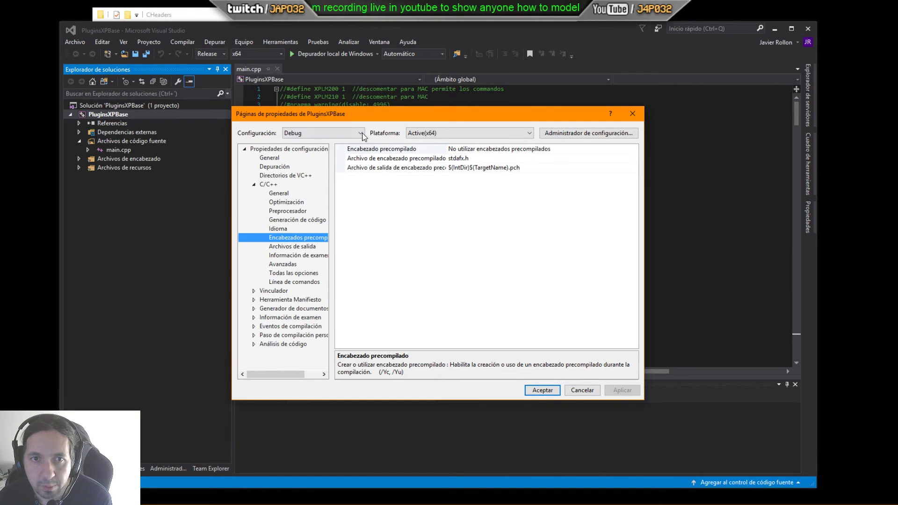
left_click(323, 132)
left_click(315, 142)
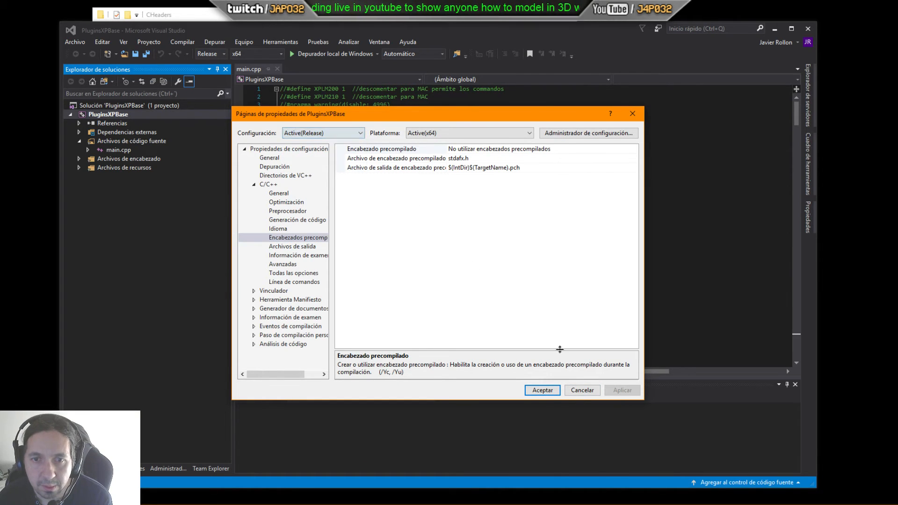
left_click(566, 388)
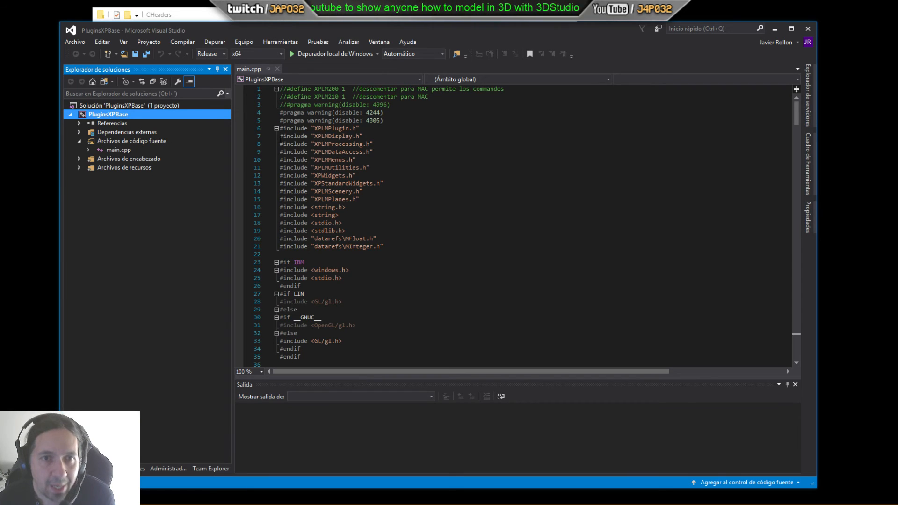
Step: Add XPLM.lib, XPLM_64.lib, XPWidgets.lib and XPWidgets_64.lib from SDK\Libraries\Win to the project as existing items
left_click(79, 167)
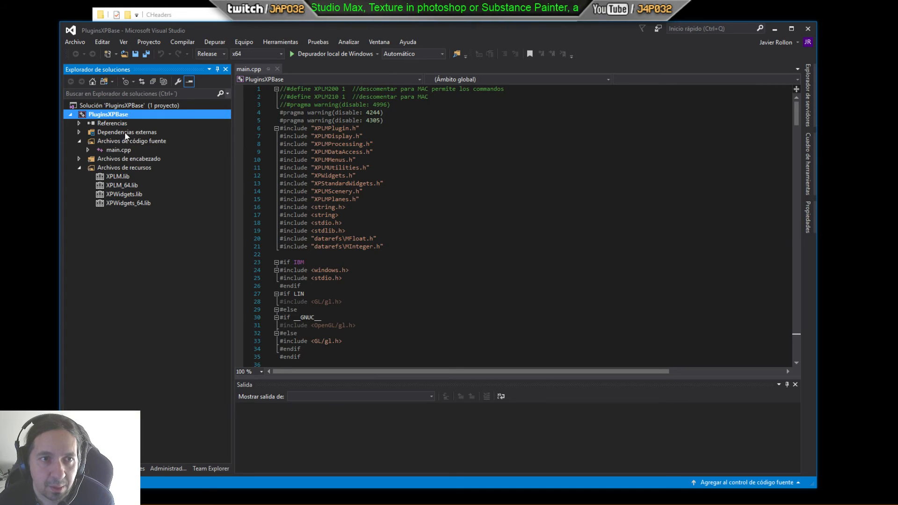
right_click(112, 114)
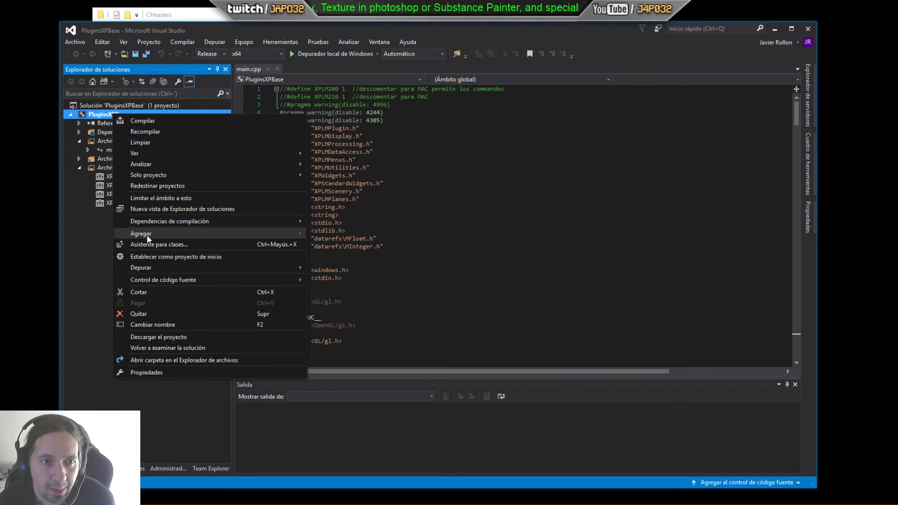
mouse_move(168, 234)
left_click(336, 244)
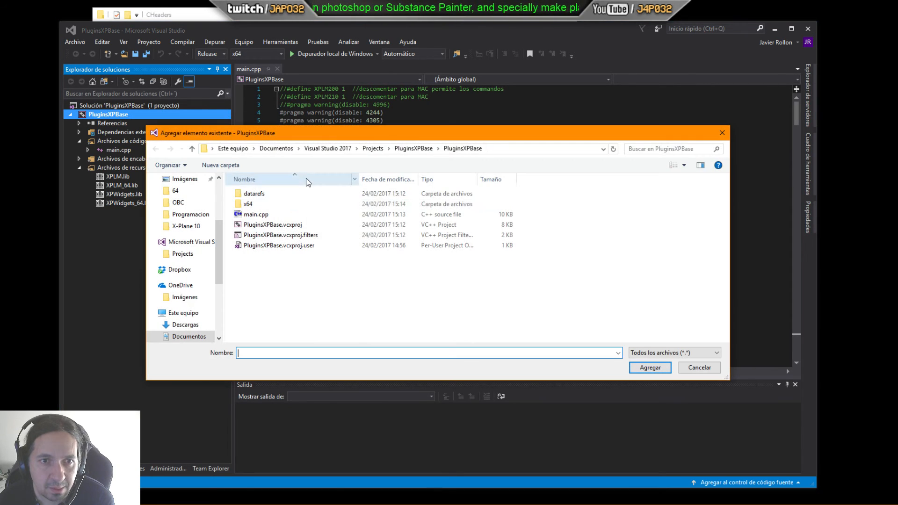
left_click(372, 148)
double_click(281, 206)
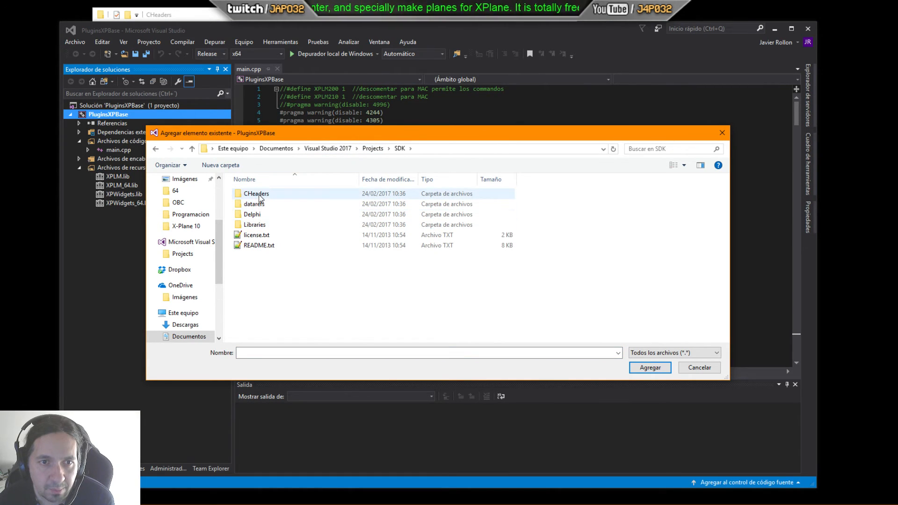
double_click(254, 224)
double_click(253, 204)
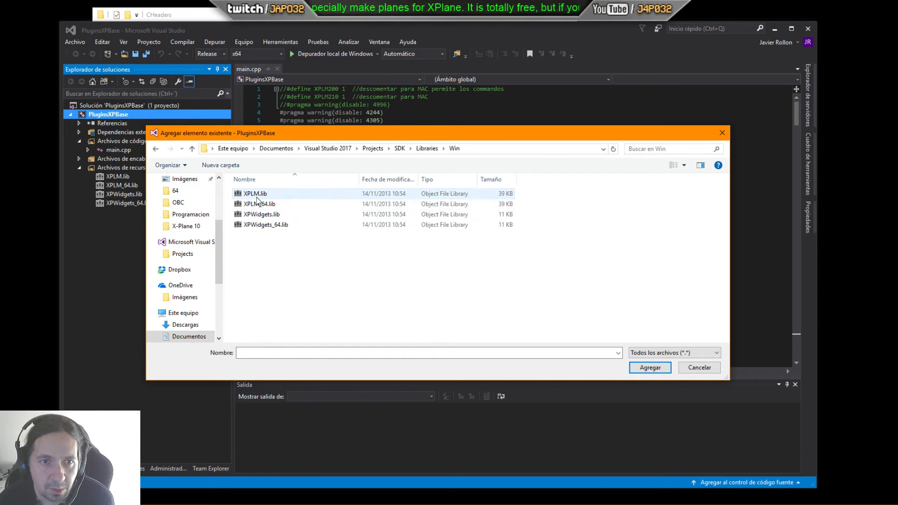
left_click(255, 194)
left_click(261, 224, "shift")
left_click_drag(285, 133, 351, 125)
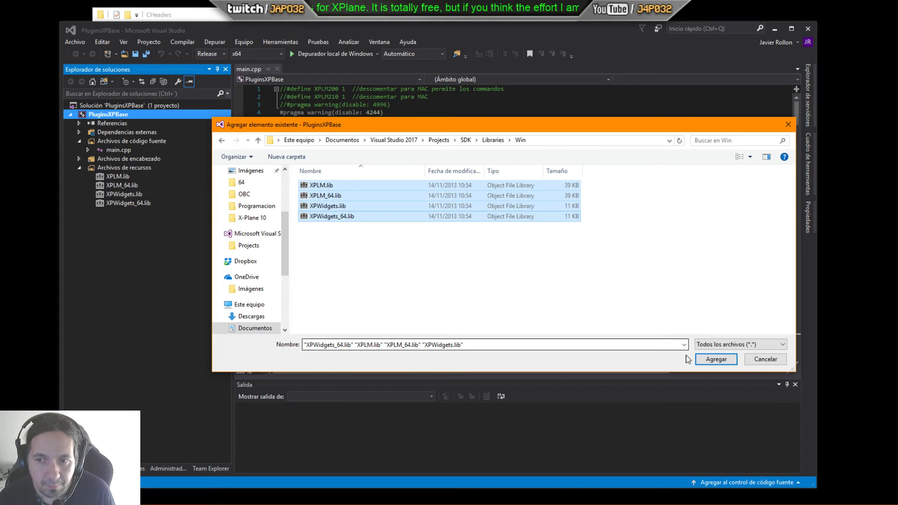
left_click(716, 359)
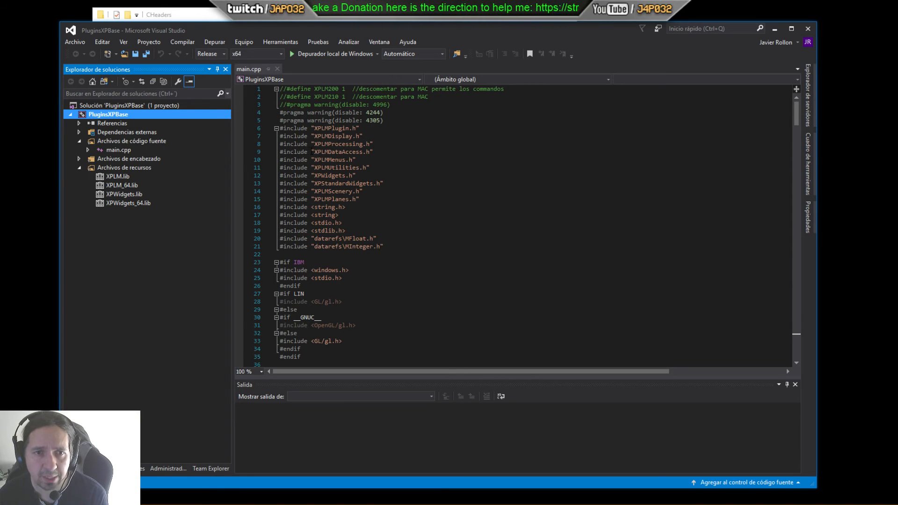
Step: Reopen the project properties to review the Release Optimization page and Additional Include Directories list, closing everything without changes
right_click(118, 115)
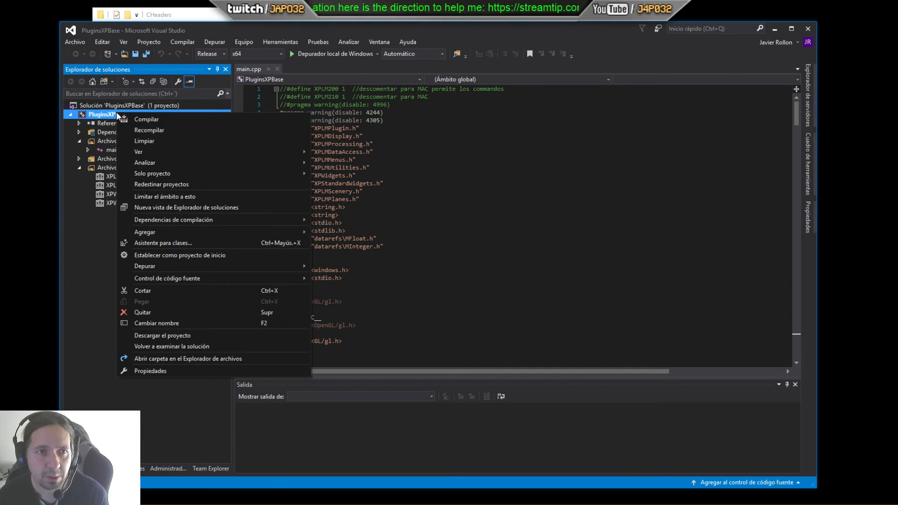
left_click(150, 371)
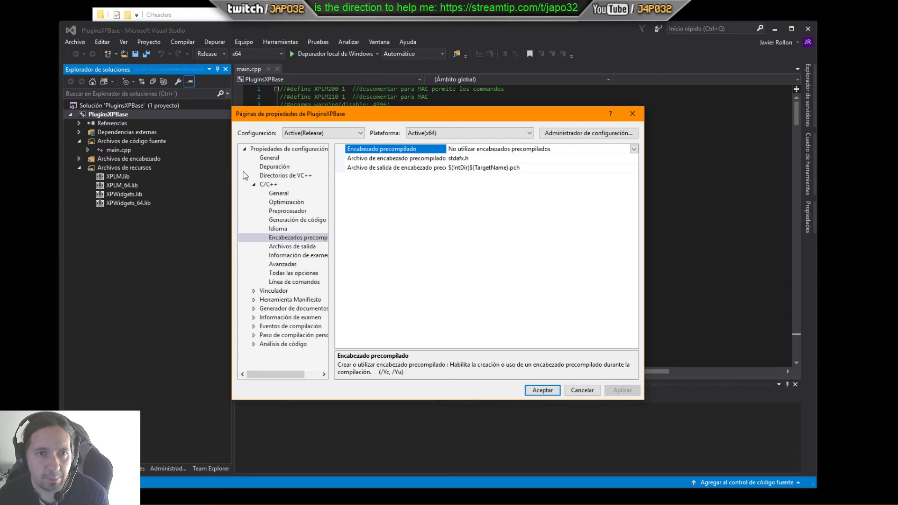
left_click(286, 204)
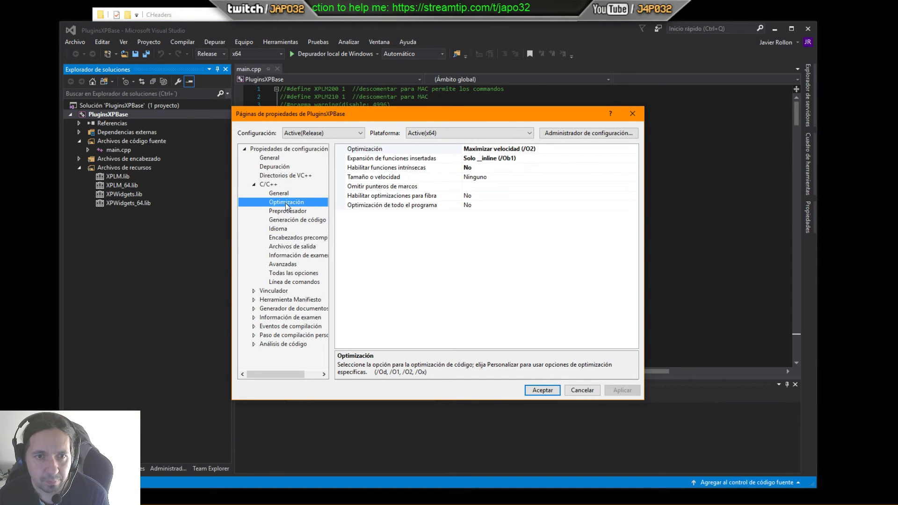
left_click(282, 193)
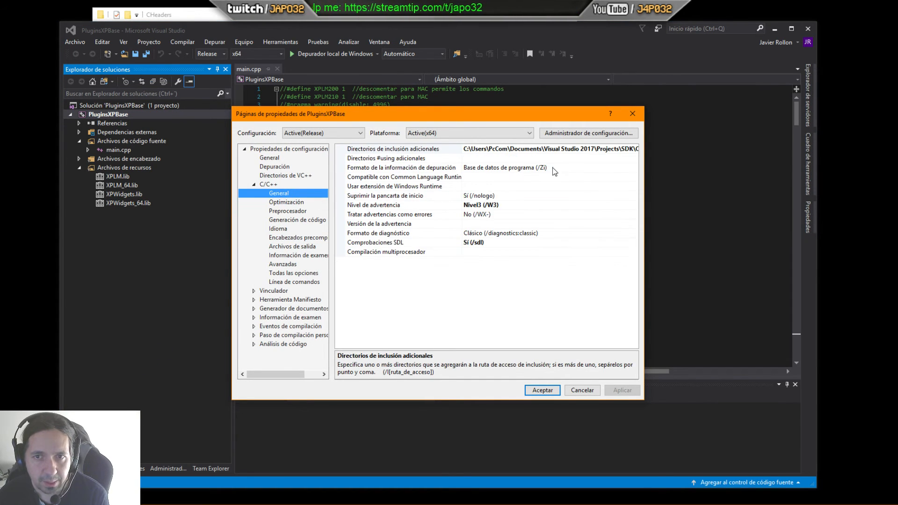
left_click(569, 150)
left_click(634, 150)
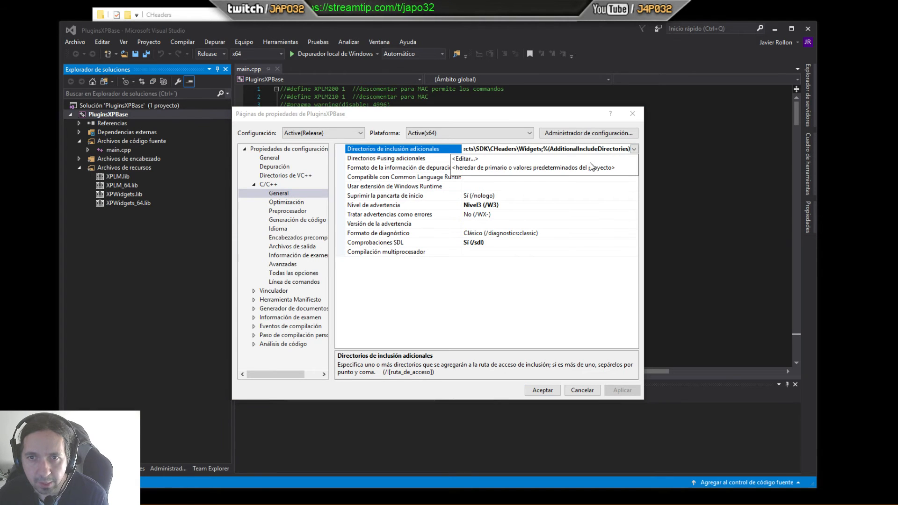
left_click(476, 159)
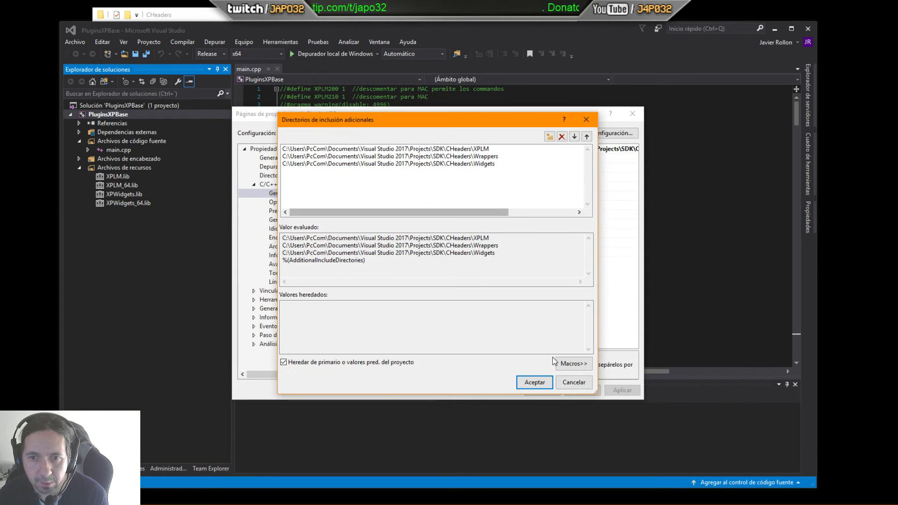
left_click(565, 385)
left_click(573, 385)
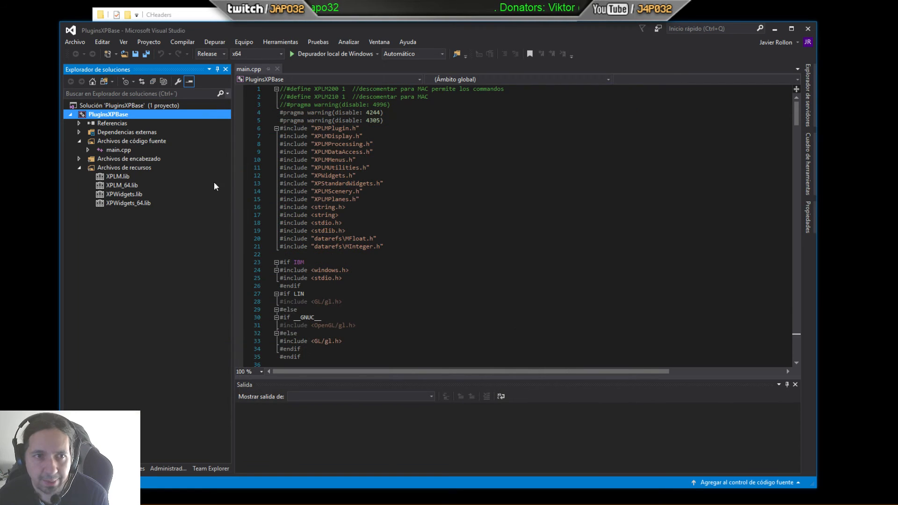
right_click(108, 112)
mouse_move(162, 233)
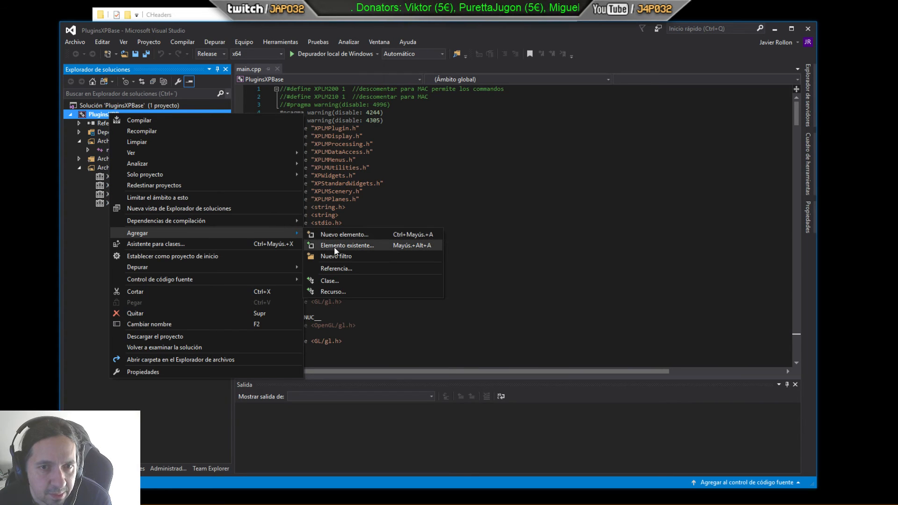
left_click(334, 246)
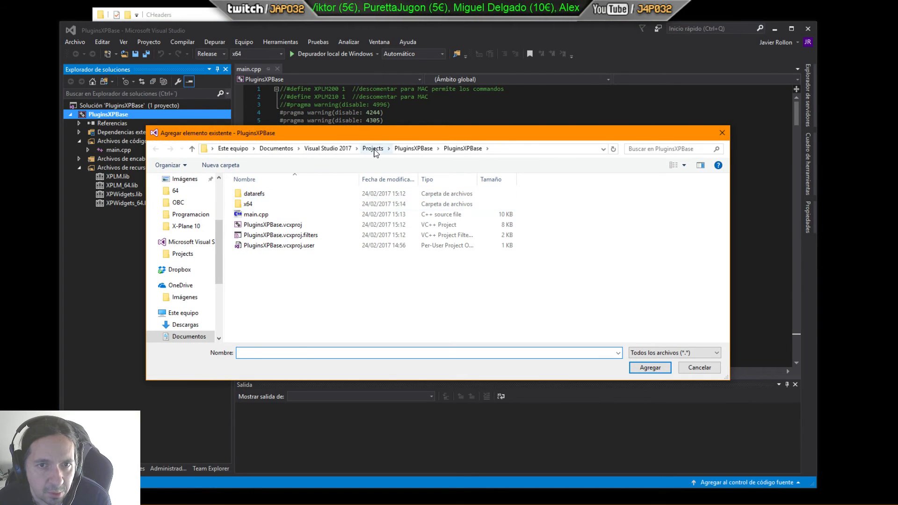
left_click(373, 149)
double_click(265, 212)
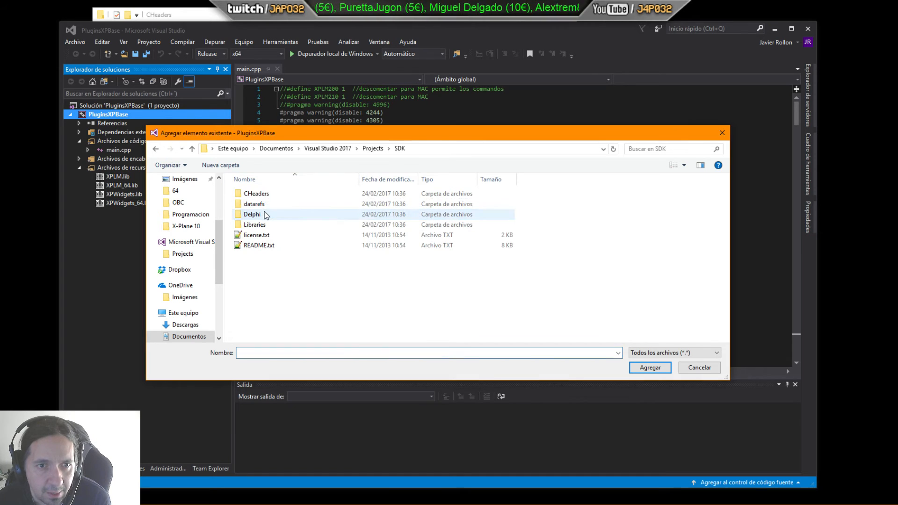
double_click(254, 226)
double_click(253, 205)
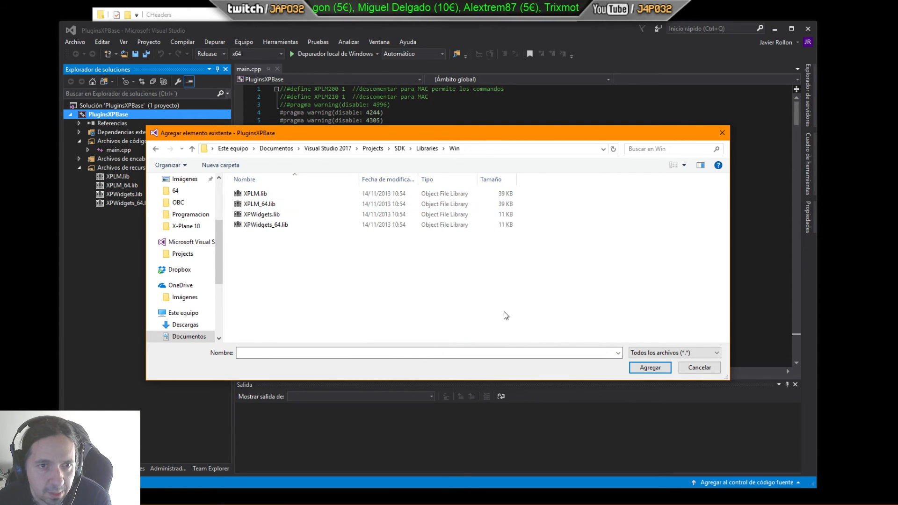
left_click(693, 367)
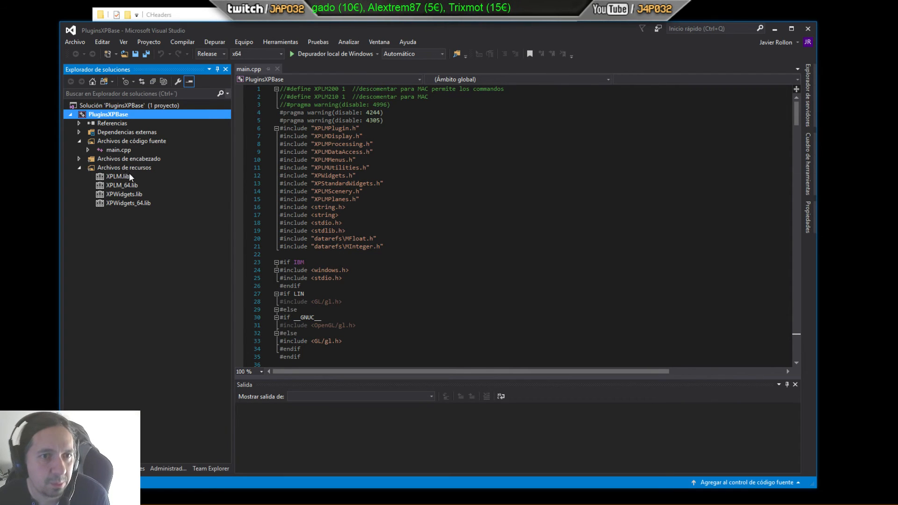
left_click(78, 166)
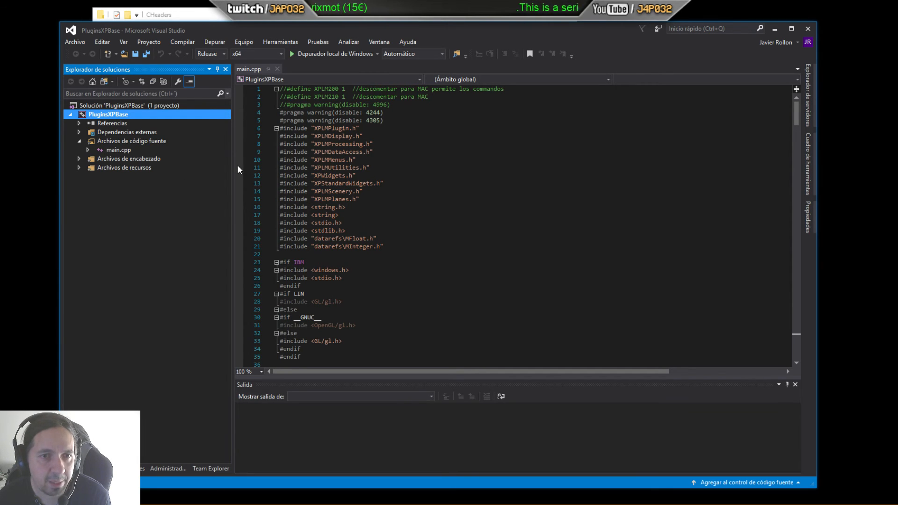
left_click_drag(384, 248, 349, 239)
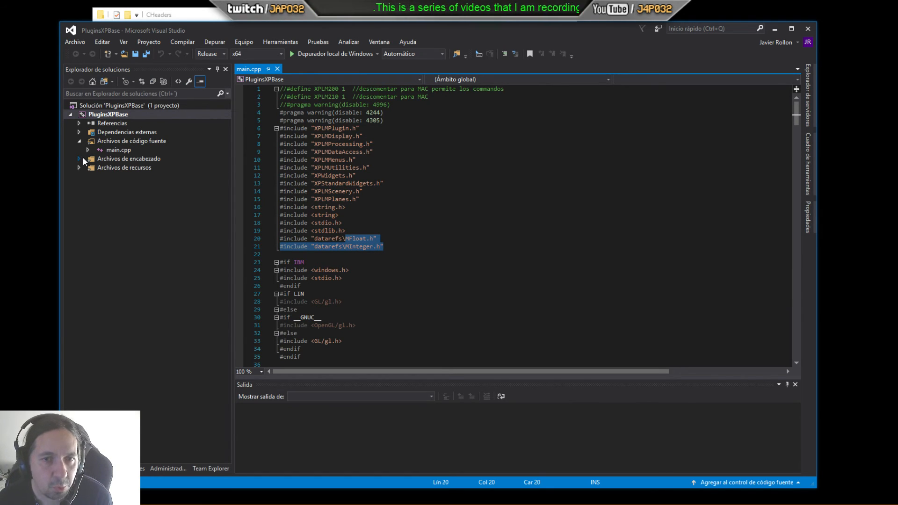
right_click(114, 115)
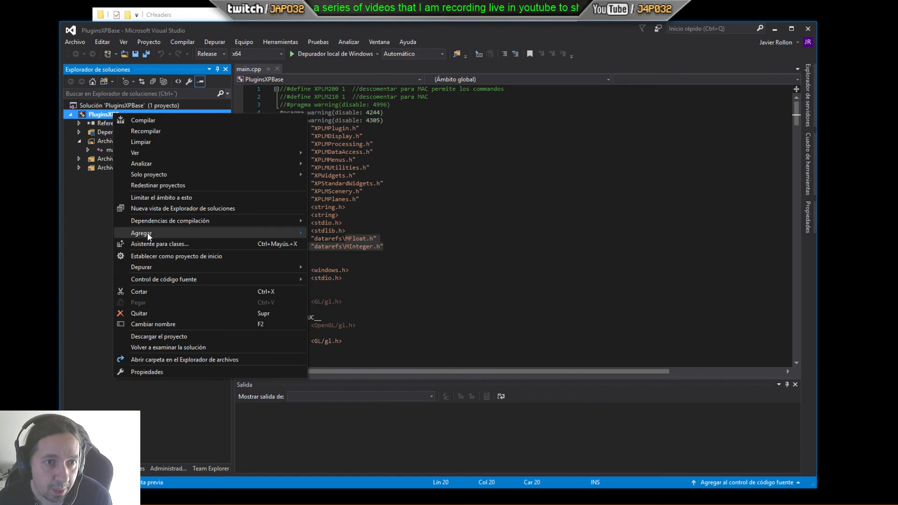
mouse_move(149, 235)
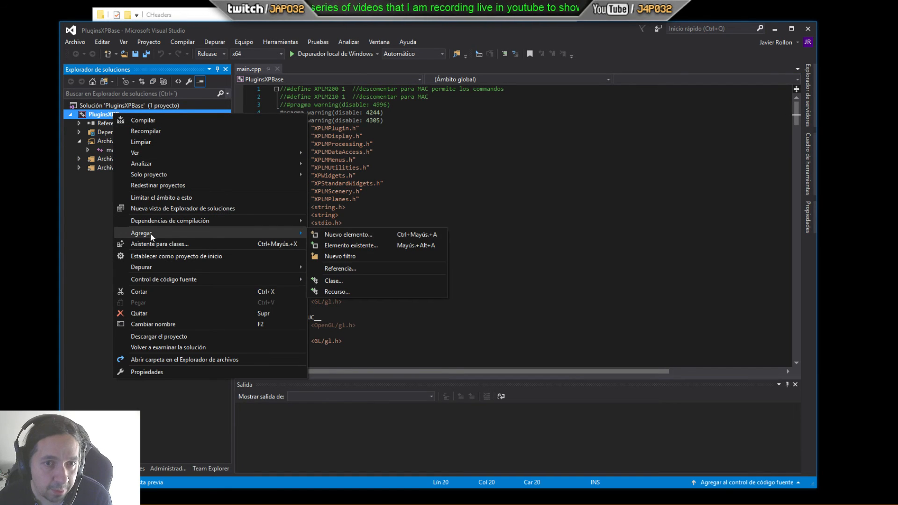
left_click(343, 245)
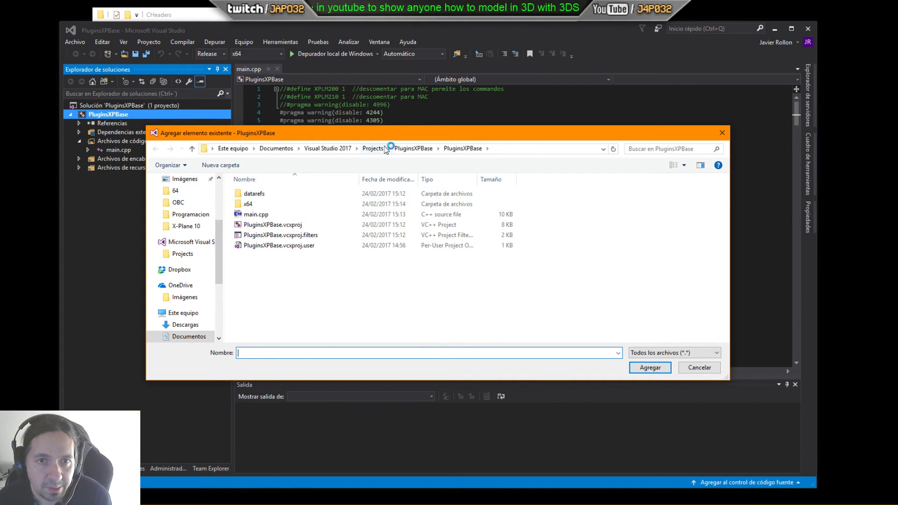
left_click_drag(384, 139, 391, 300)
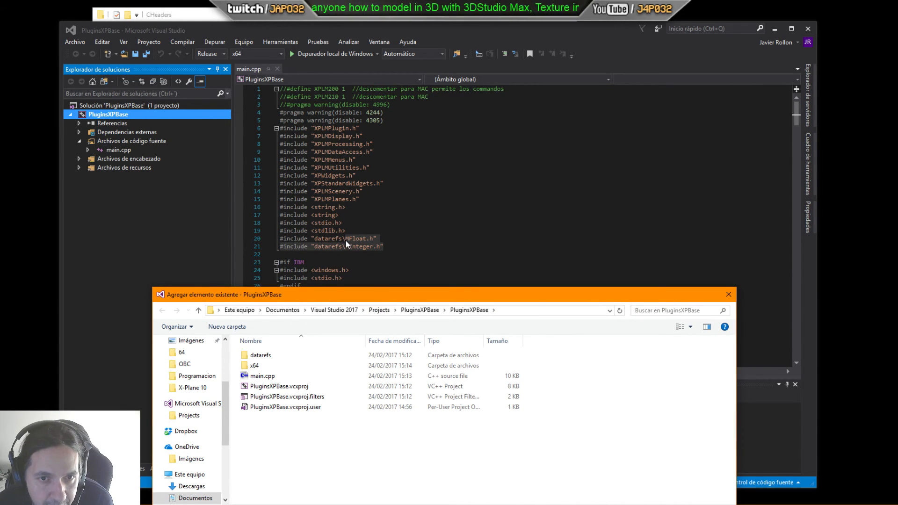
left_click_drag(329, 296, 328, 253)
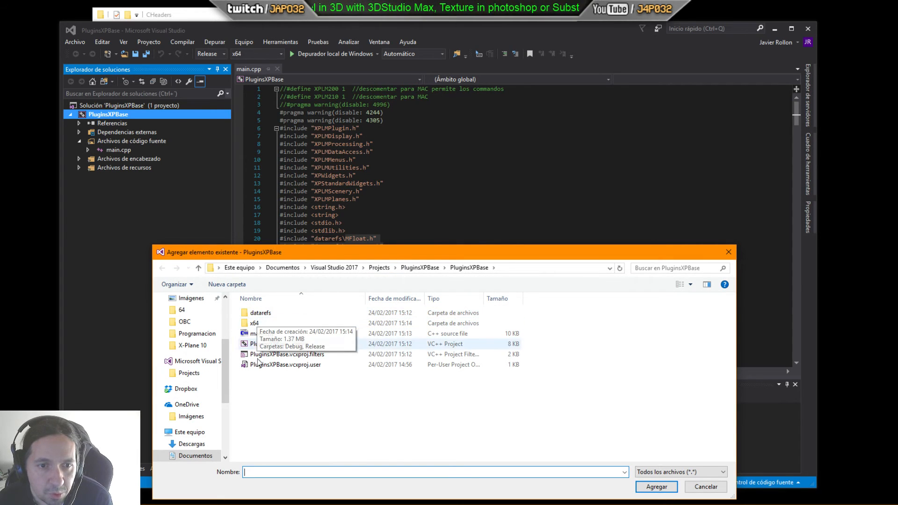
left_click(421, 268)
left_click(379, 268)
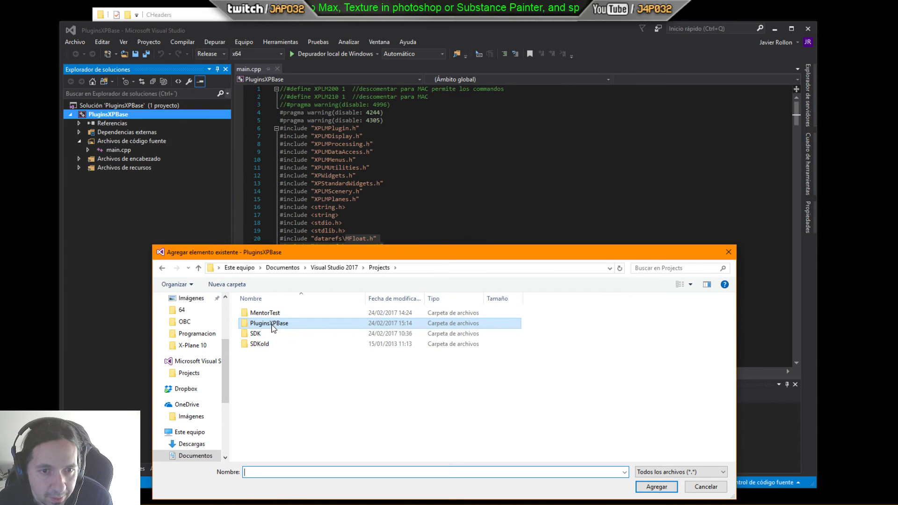
double_click(271, 324)
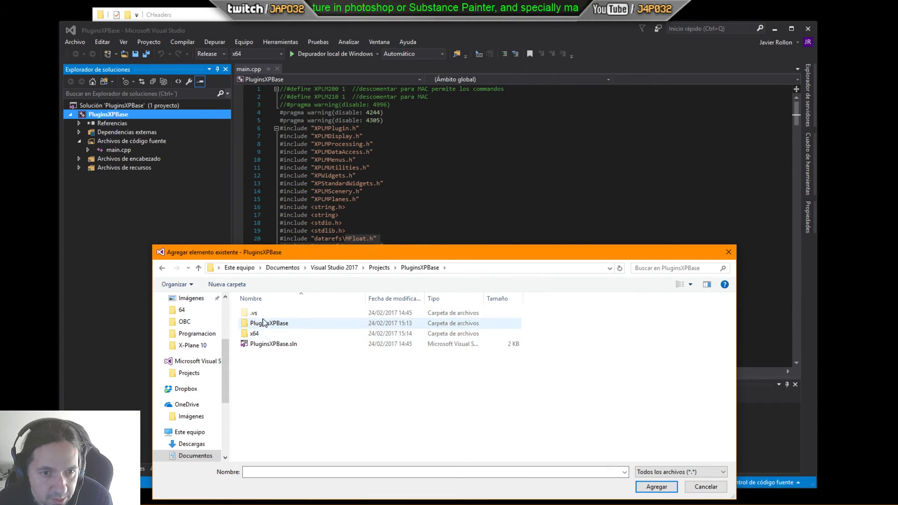
double_click(262, 323)
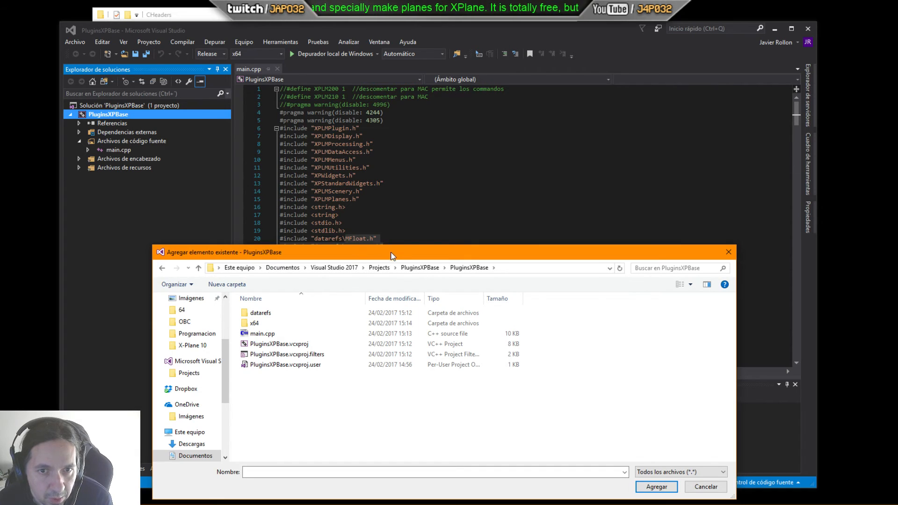
left_click_drag(391, 254, 360, 253)
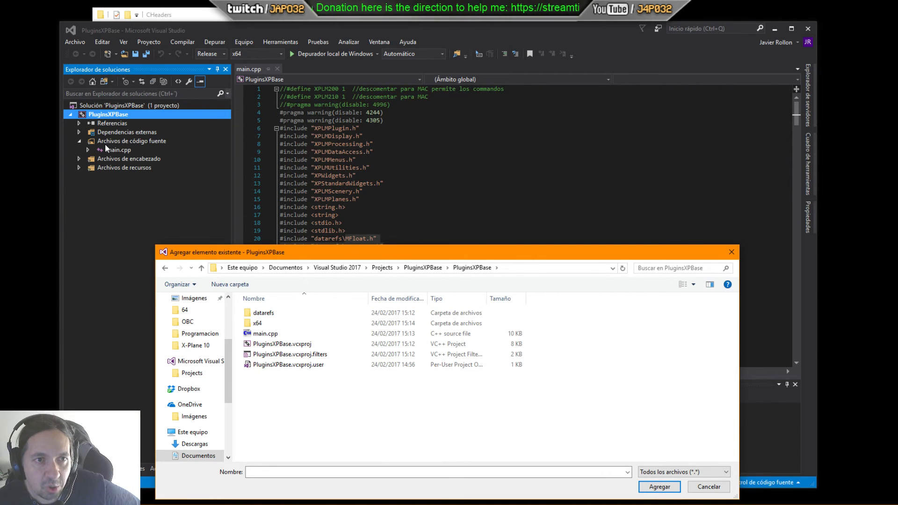
left_click(80, 155)
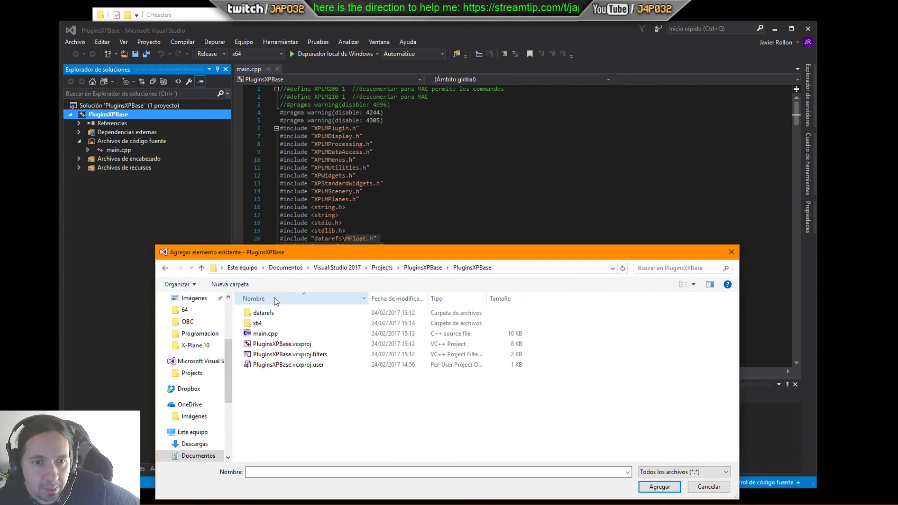
double_click(263, 312)
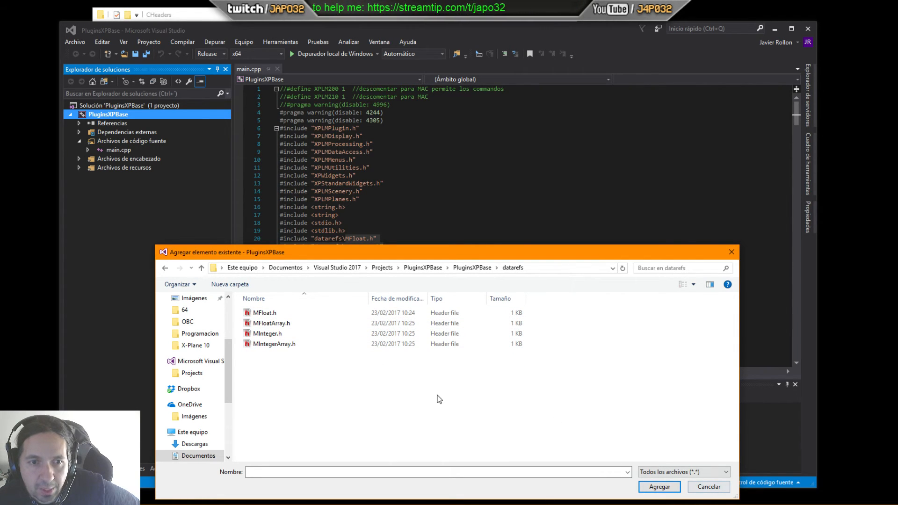
left_click(459, 268)
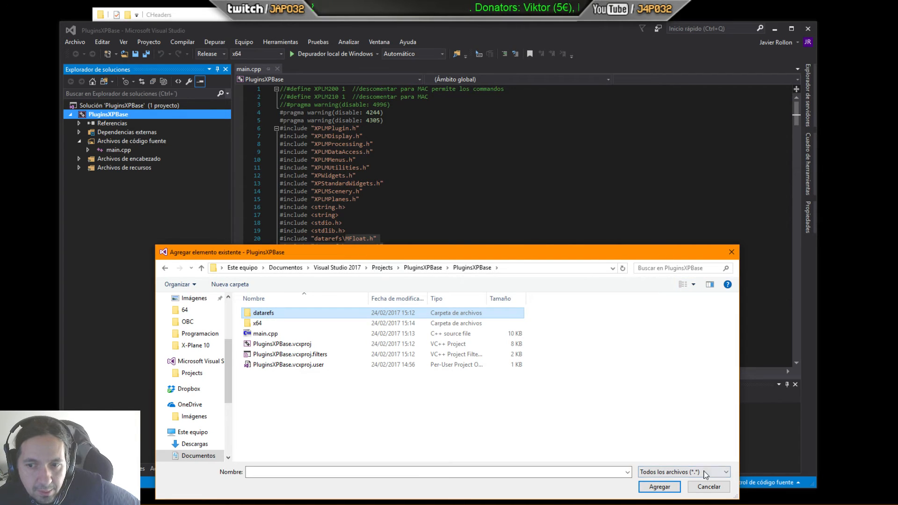
left_click(584, 34)
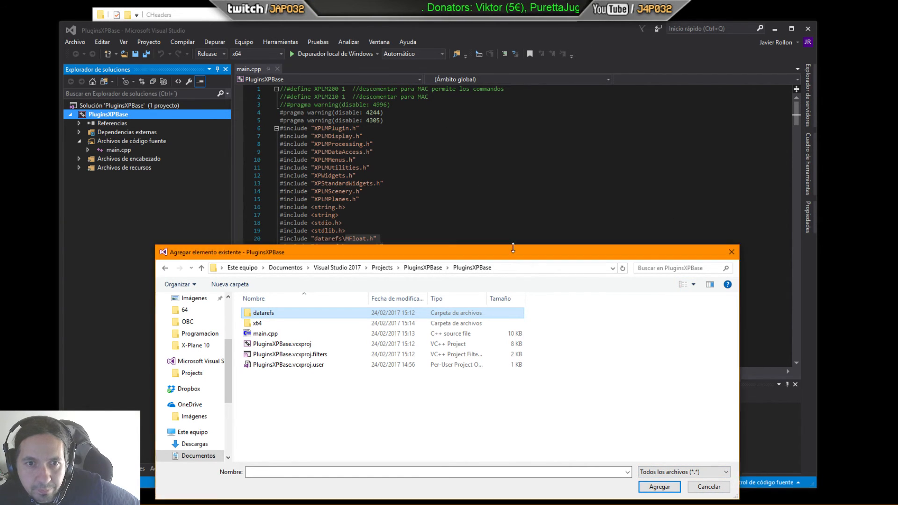
left_click(698, 485)
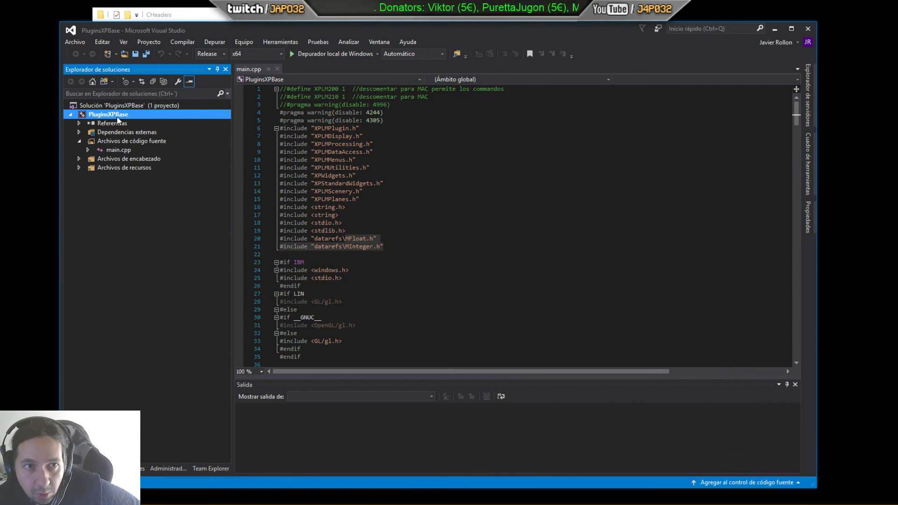
Step: Switch to File Explorer and examine the project's x64 Release and Debug build output folders
left_click(80, 159)
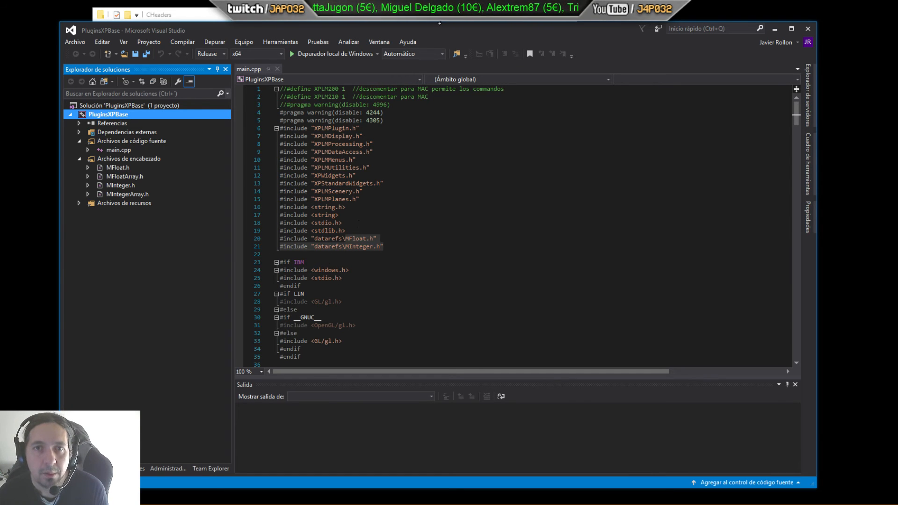
left_click_drag(427, 18, 585, 29)
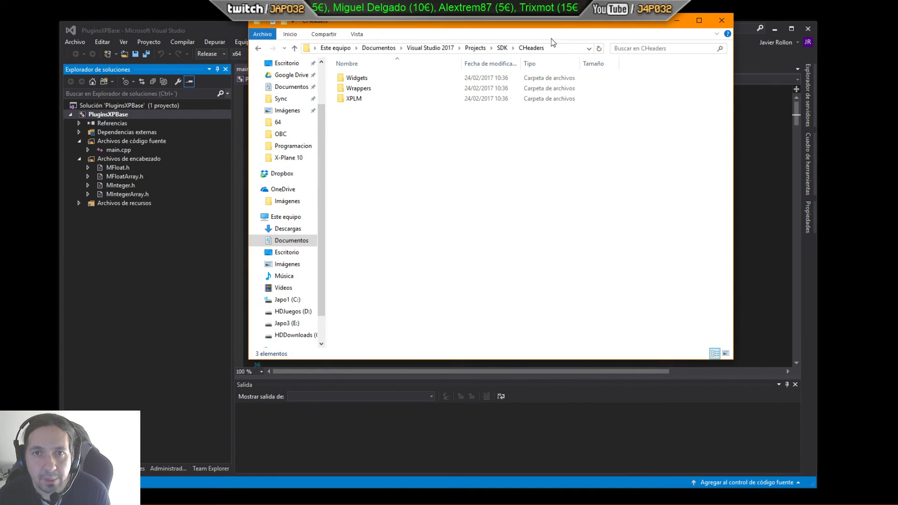
left_click(469, 47)
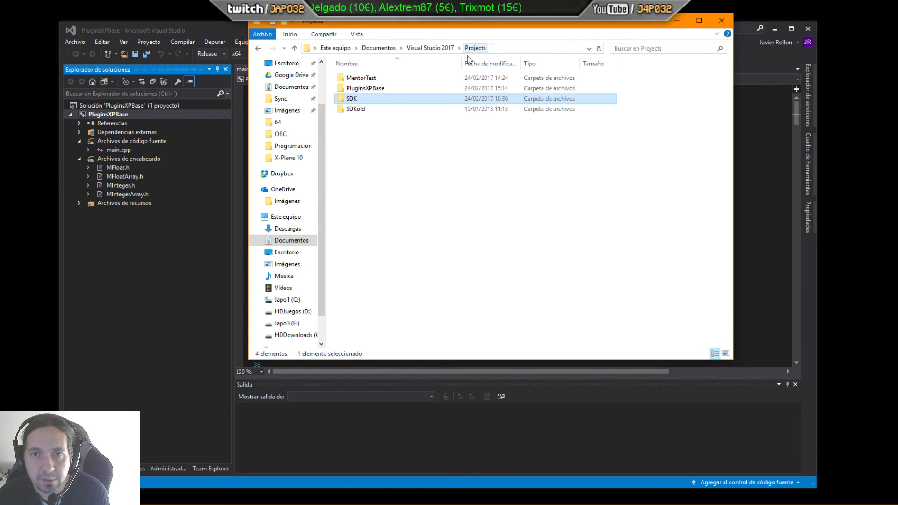
left_click(372, 93)
double_click(373, 90)
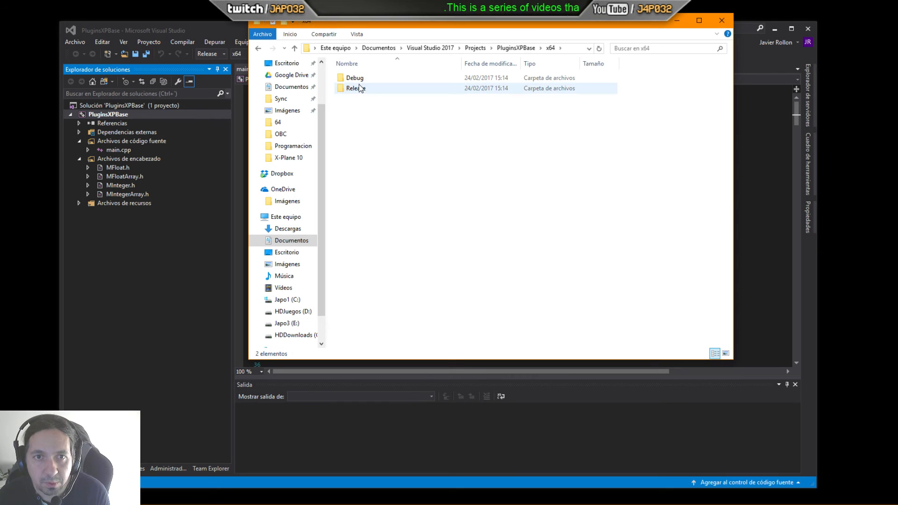
double_click(361, 88)
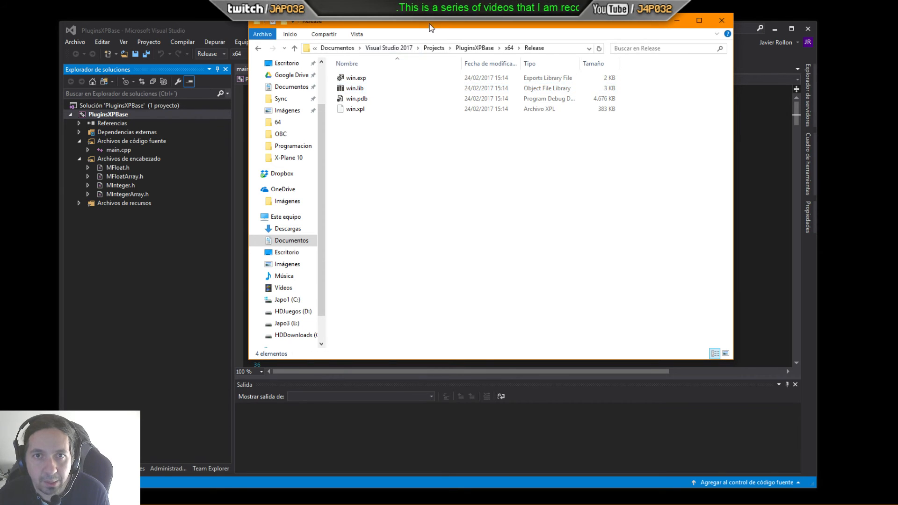
left_click_drag(368, 21, 443, 19)
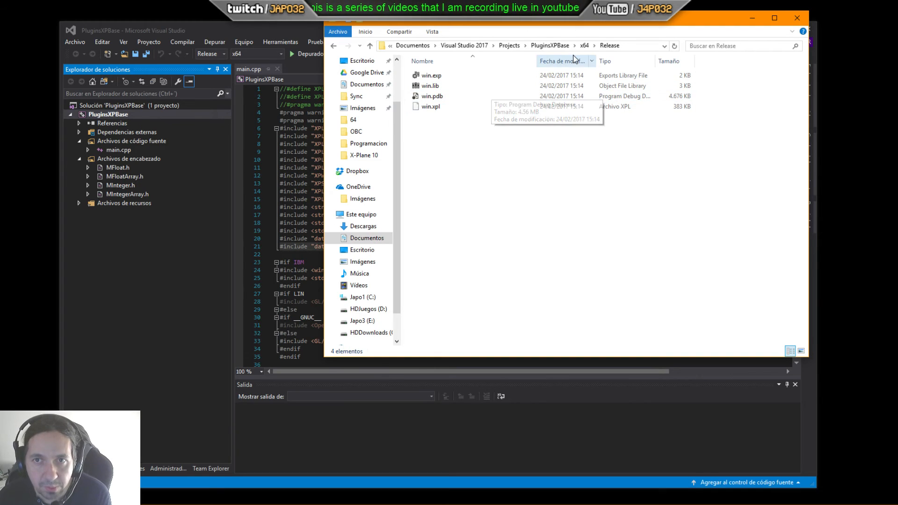
left_click(550, 46)
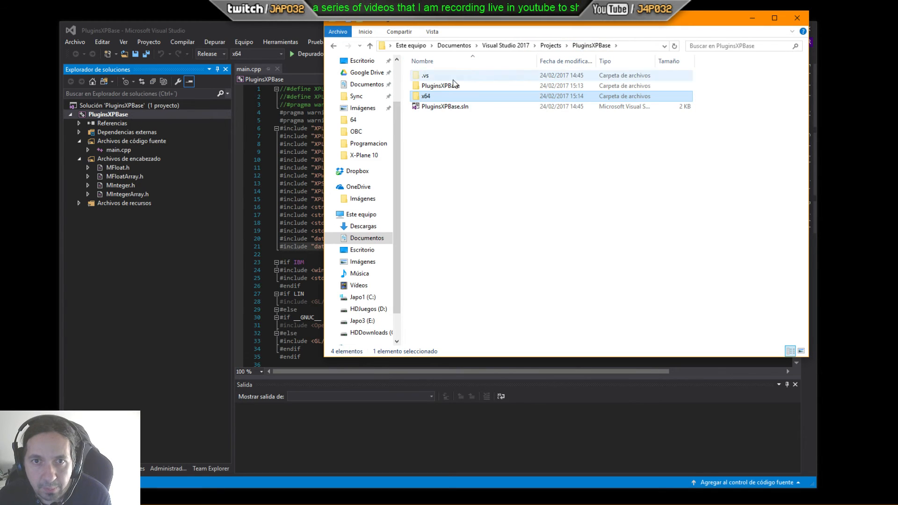
double_click(423, 96)
double_click(429, 87)
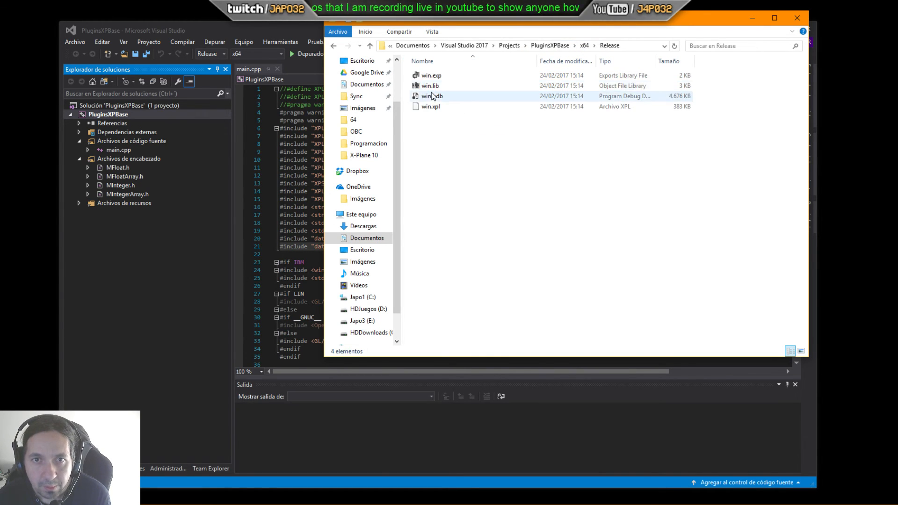
left_click_drag(307, 24, 306, 47)
key("alt+Tab")
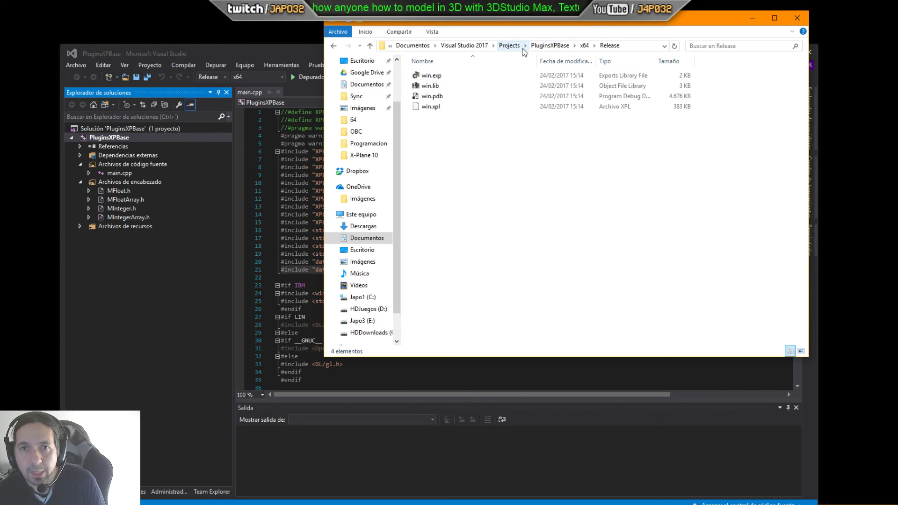
key("alt+Up")
key("alt+Up")
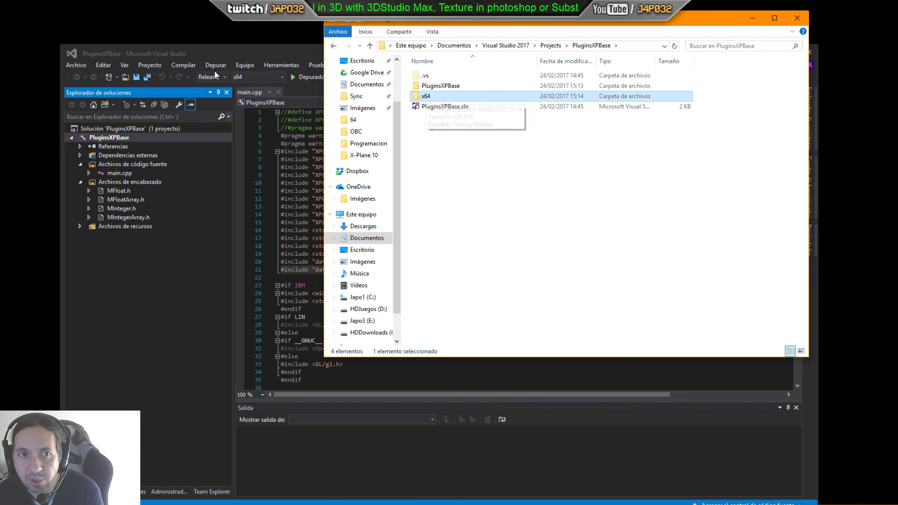
double_click(427, 95)
double_click(428, 76)
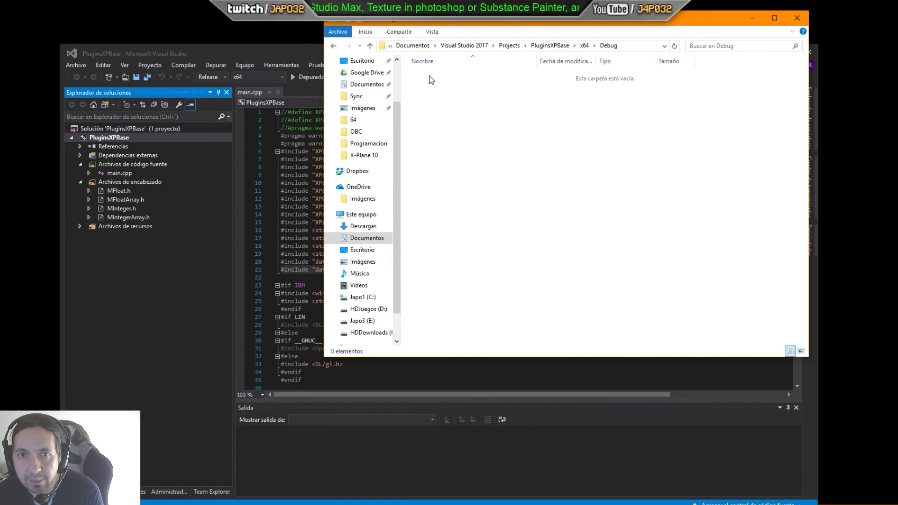
key("alt+Left")
left_click(421, 87)
double_click(420, 87)
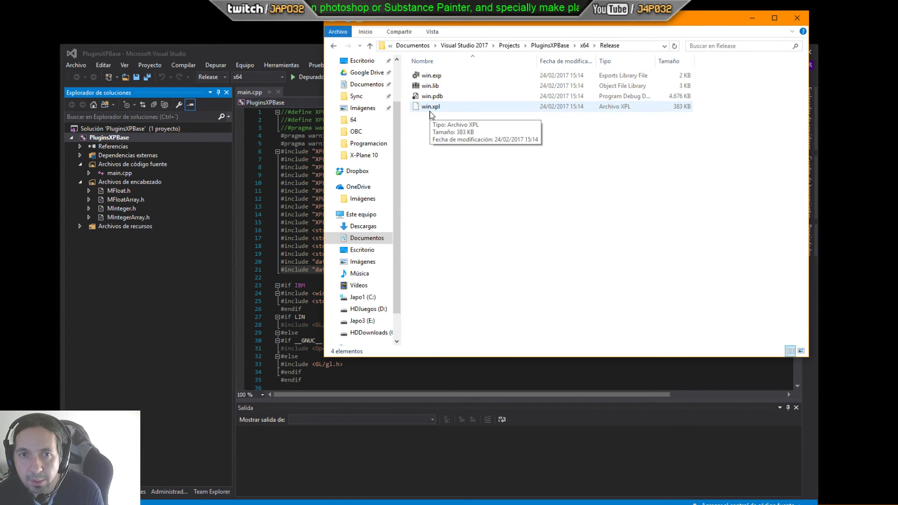
Step: Clean the solution and return to the Release output folder in File Explorer
left_click(235, 51)
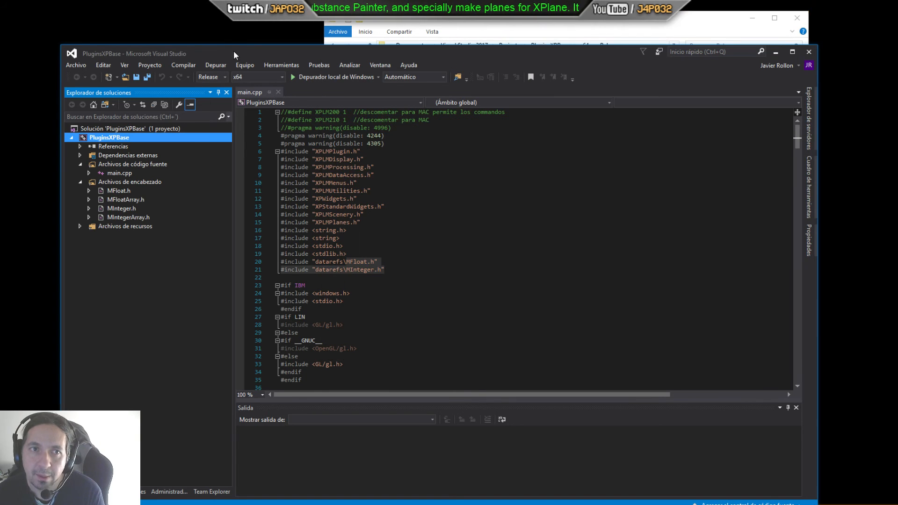
left_click(186, 64)
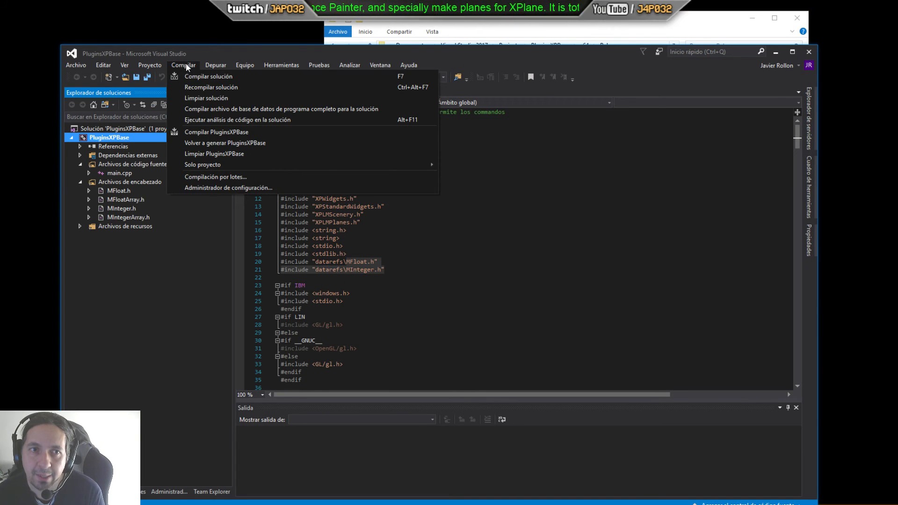
left_click(197, 98)
left_click(454, 31)
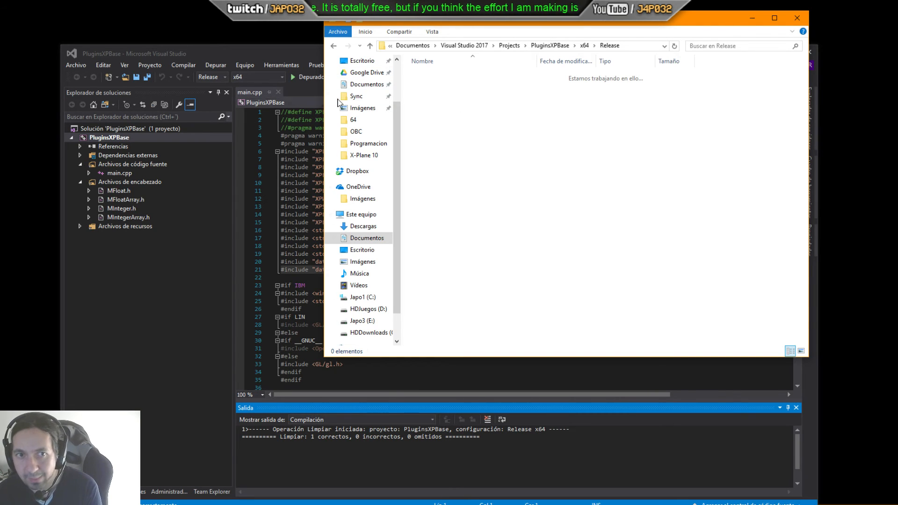
Step: Build the solution in the Release x64 configuration
left_click(305, 52)
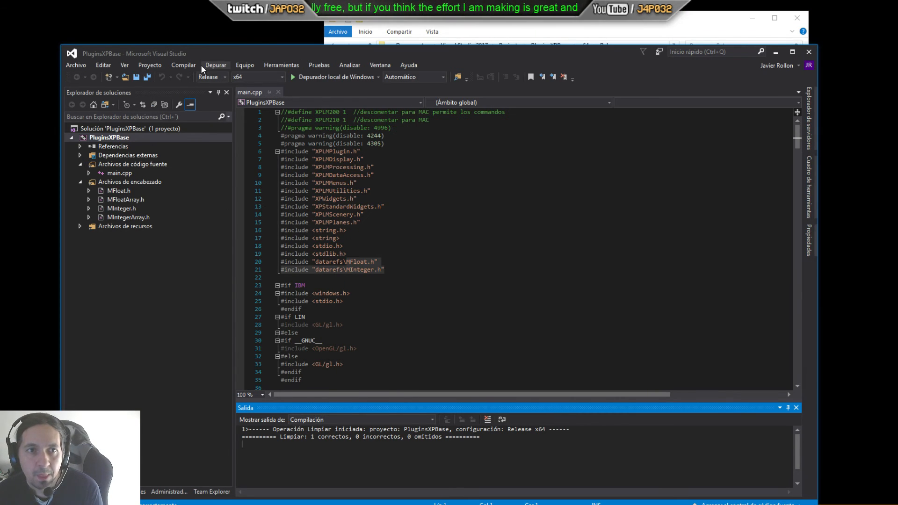
left_click(184, 64)
left_click(192, 74)
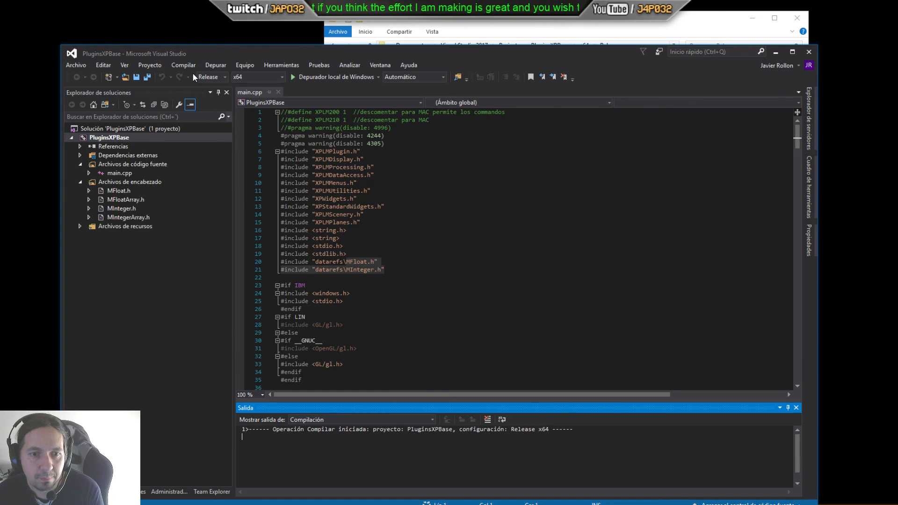
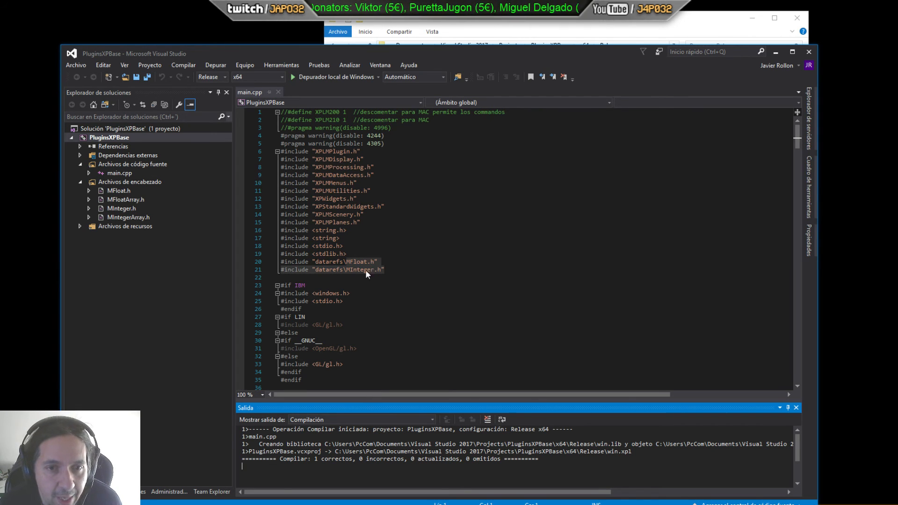
Step: Switch to the x64 Release output folder in File Explorer and select the built win.xpl plugin
left_click_drag(300, 459, 351, 463)
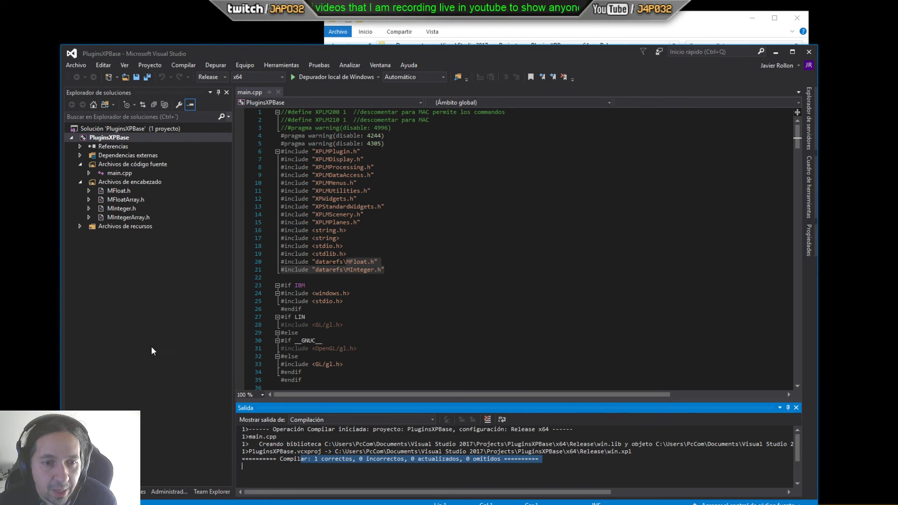
left_click(476, 28)
left_click(431, 107)
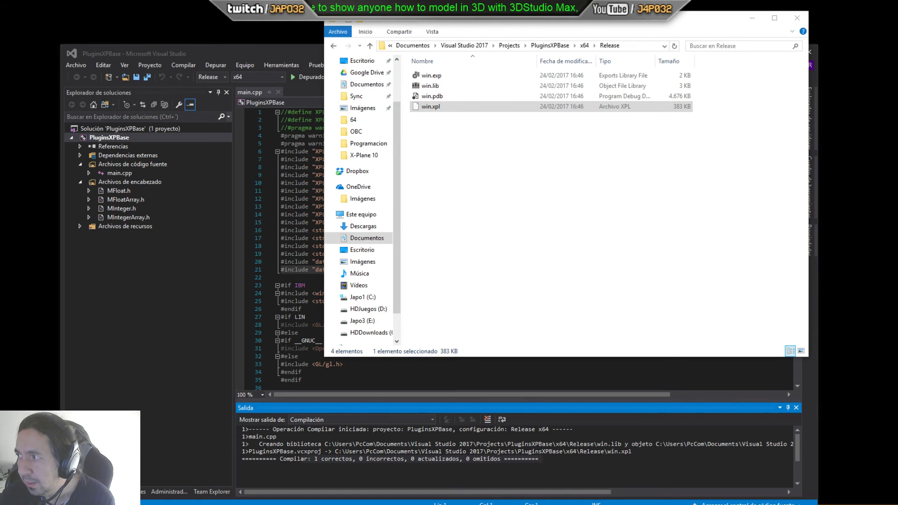
Step: Open the X-Plane 10 T-34c Mentor 1.11 aircraft's plugins\systems\64 folder and delete its existing win.xpl
left_click_drag(897, 37, 524, 18)
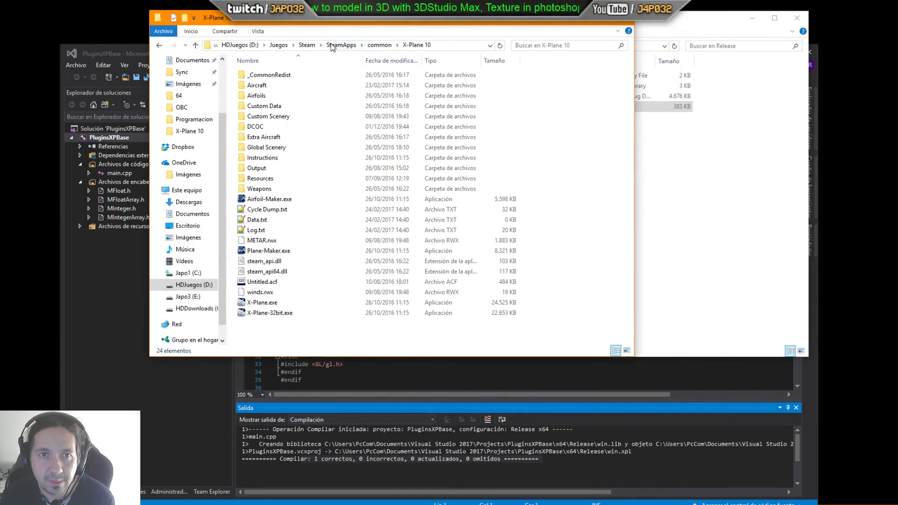
double_click(255, 85)
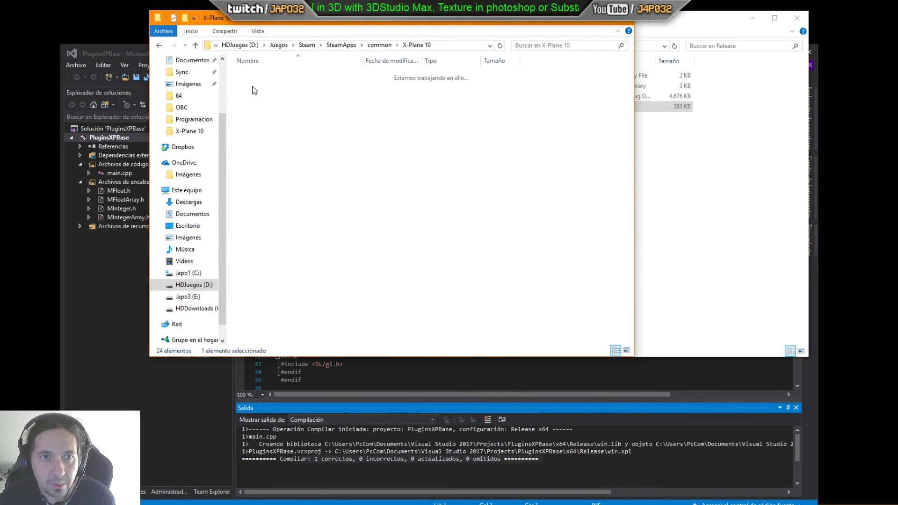
double_click(261, 216)
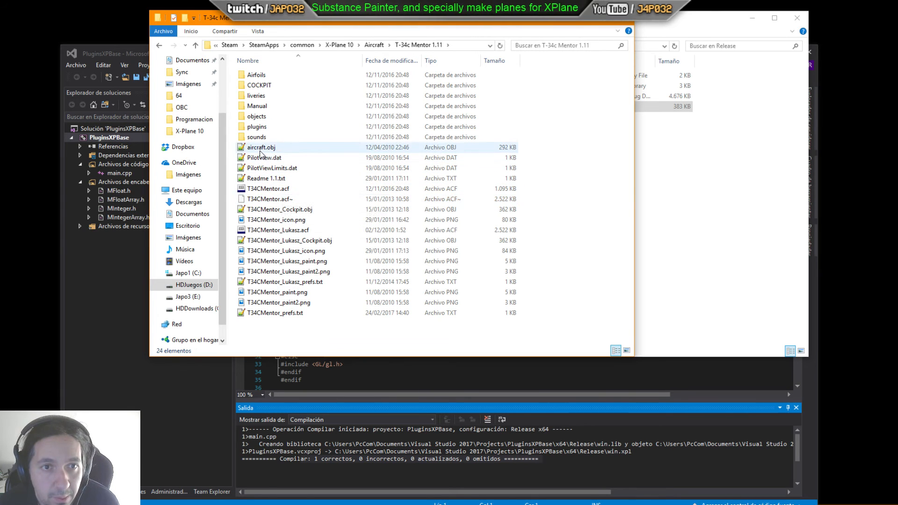
double_click(258, 125)
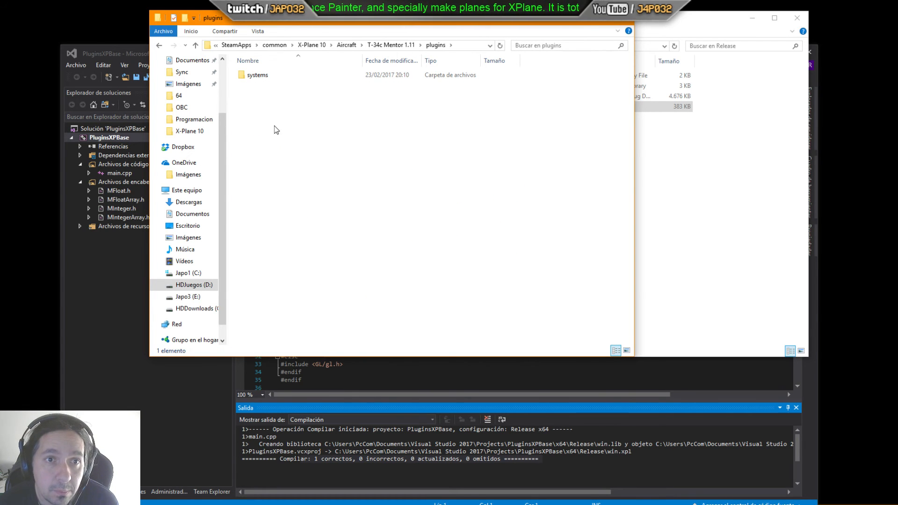
double_click(254, 76)
double_click(251, 86)
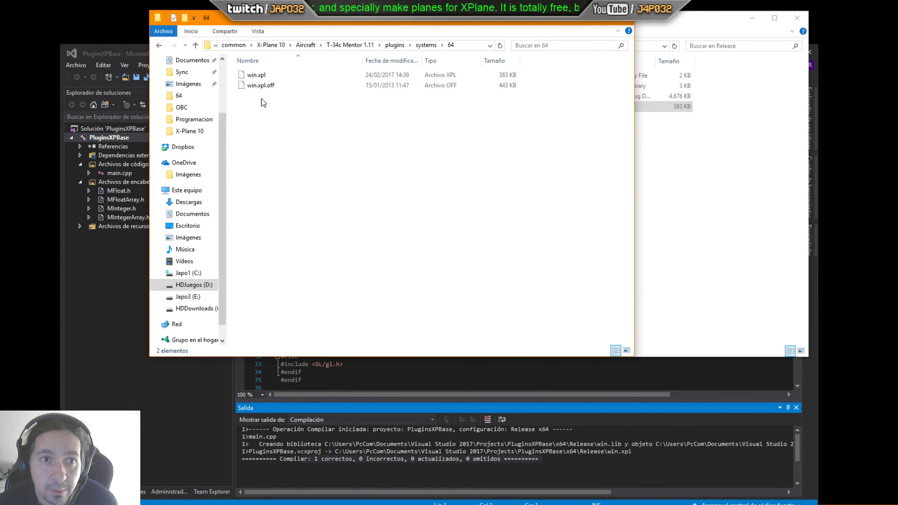
left_click(257, 76)
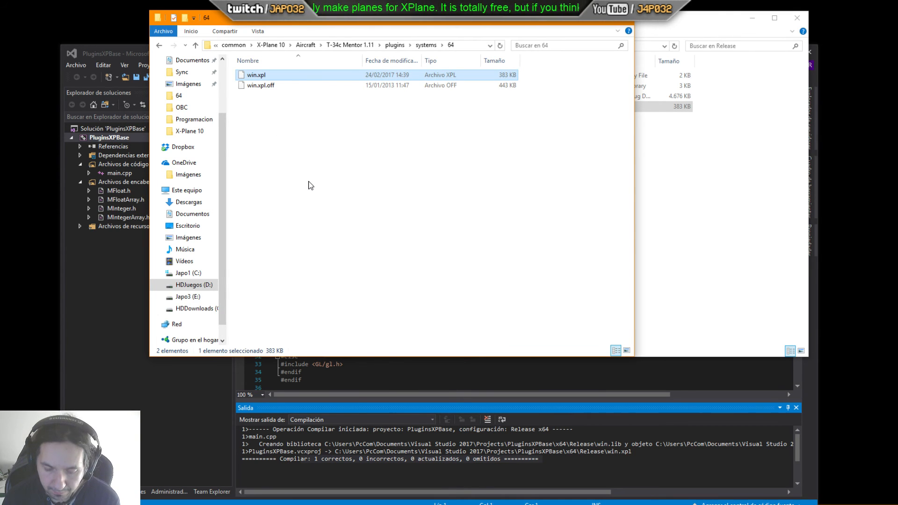
key("Delete")
key("Return")
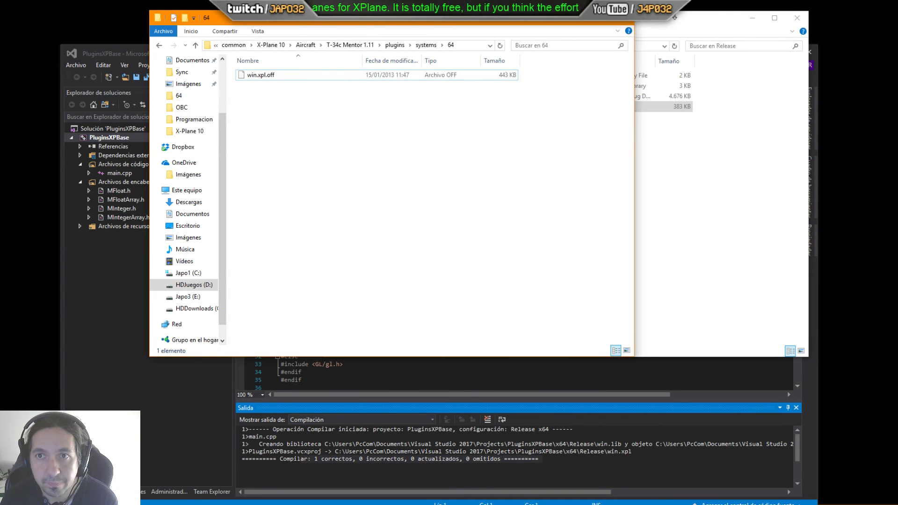
Step: Copy the newly built win.xpl from the Release folder into the aircraft's 64 plugins folder
left_click(656, 30)
left_click_drag(435, 106, 293, 146)
left_click(313, 172)
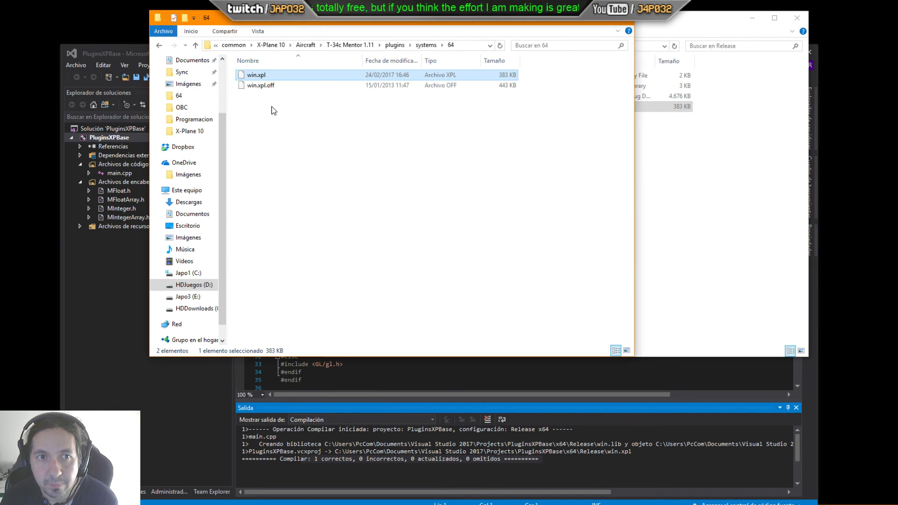
Step: Go back to the X-Plane 10 folder and launch X-Plane 10 Global - 64 Bit
left_click(664, 24)
left_click(295, 29)
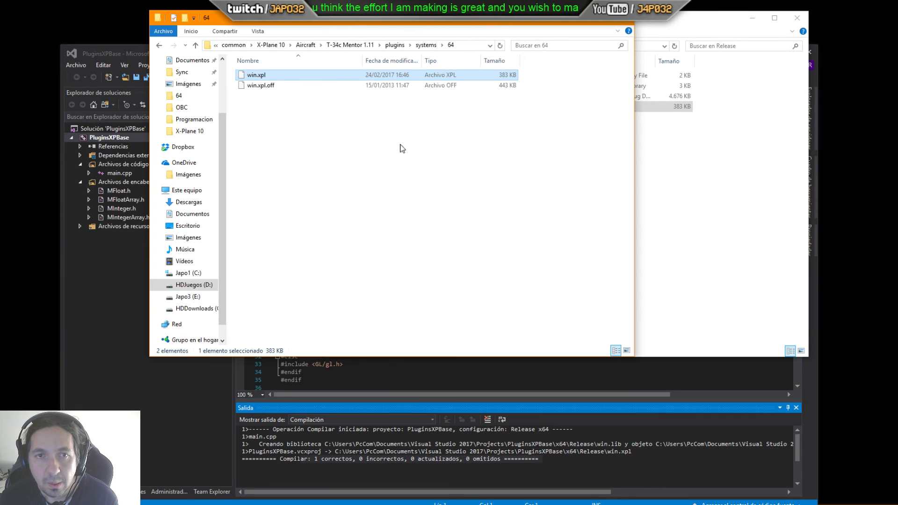
left_click(538, 150)
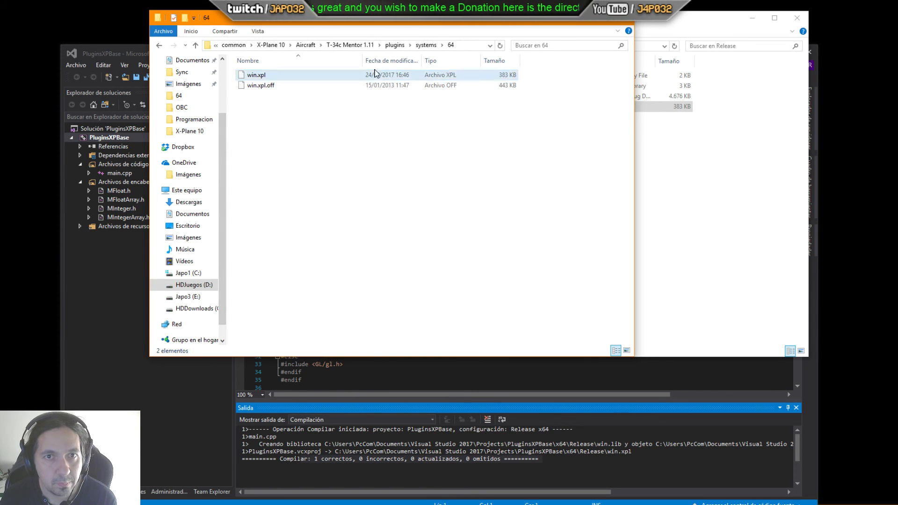
left_click(350, 45)
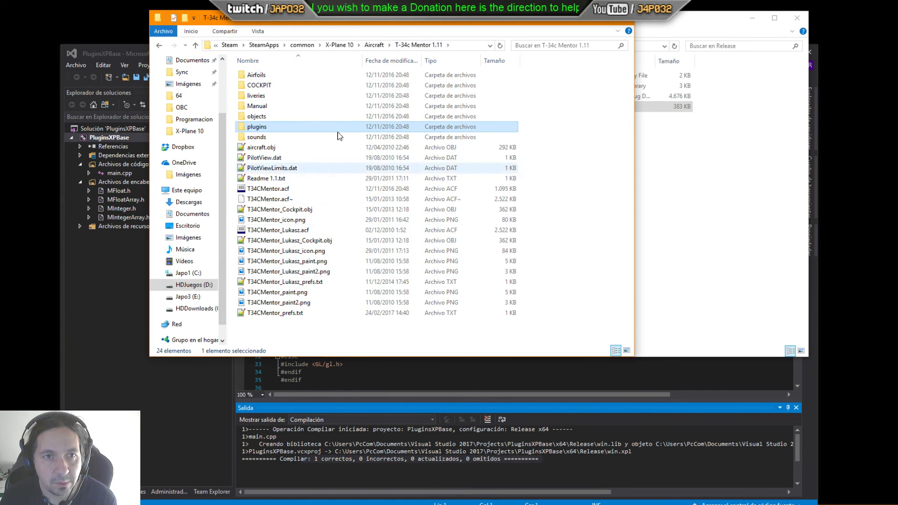
left_click(339, 45)
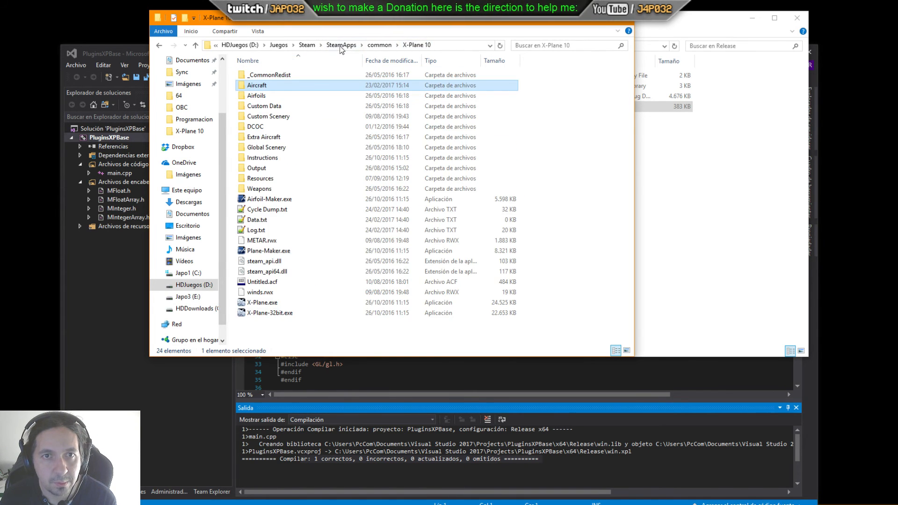
double_click(276, 304)
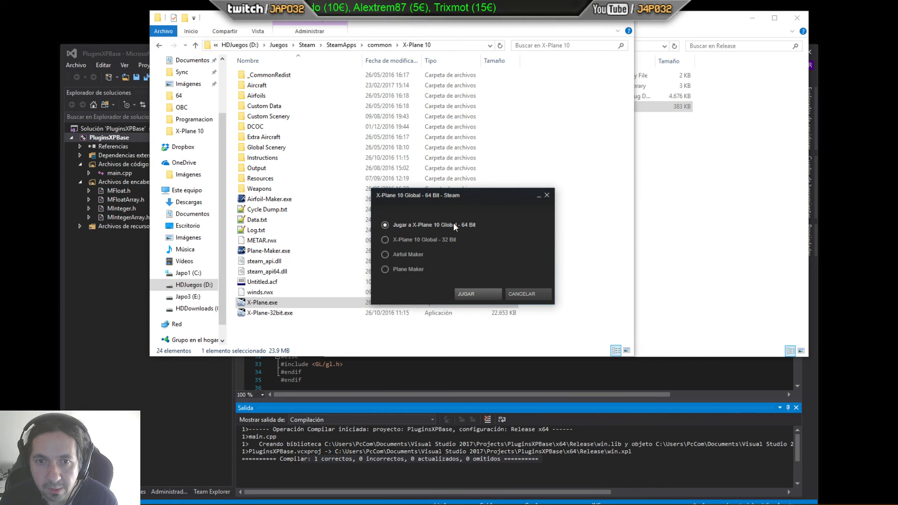
left_click(476, 295)
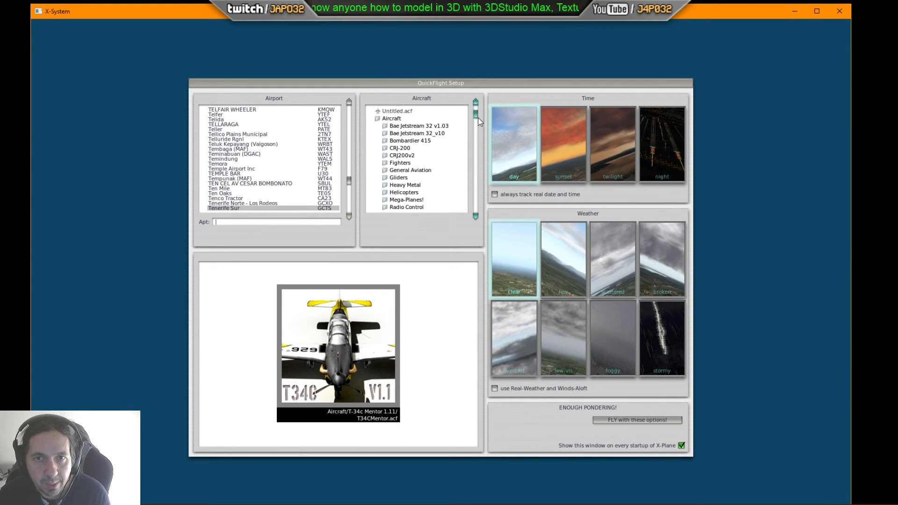
Step: Start a quick flight with the selected T34CMentor aircraft and dismiss the scenery advisory
left_click_drag(478, 118, 478, 168)
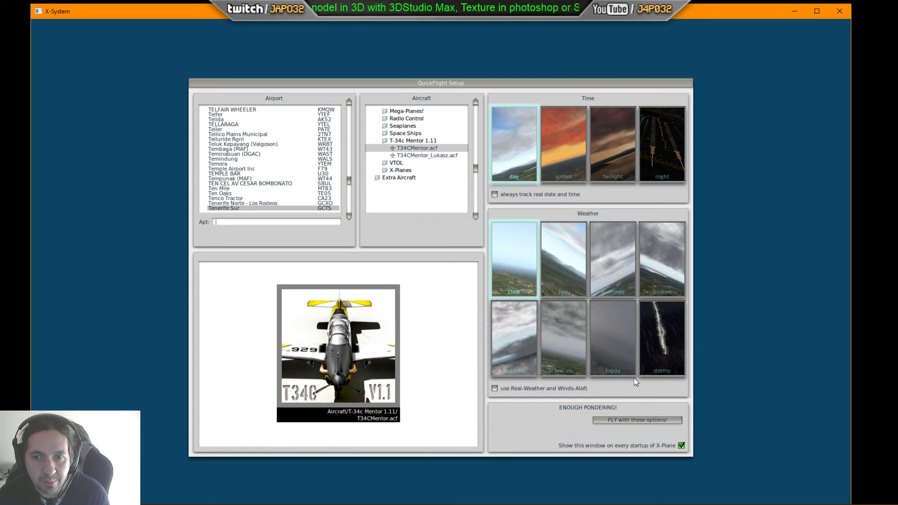
left_click(627, 419)
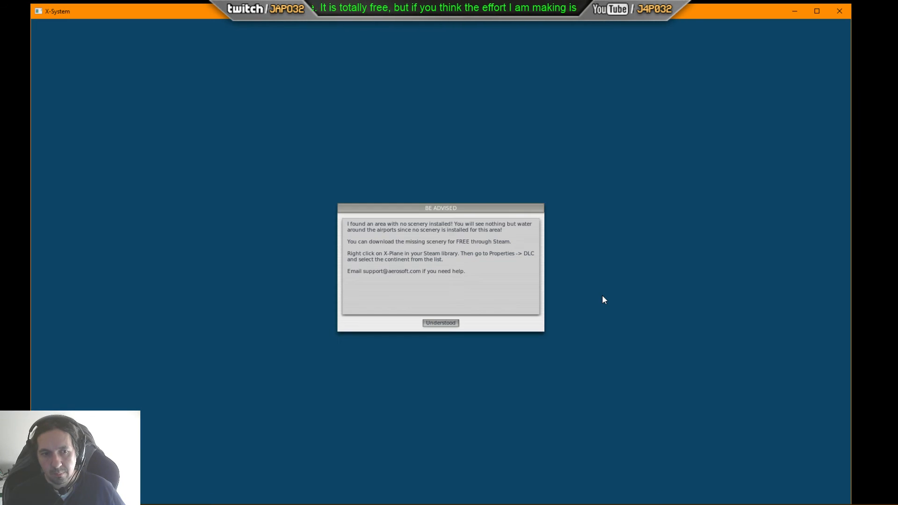
left_click(454, 324)
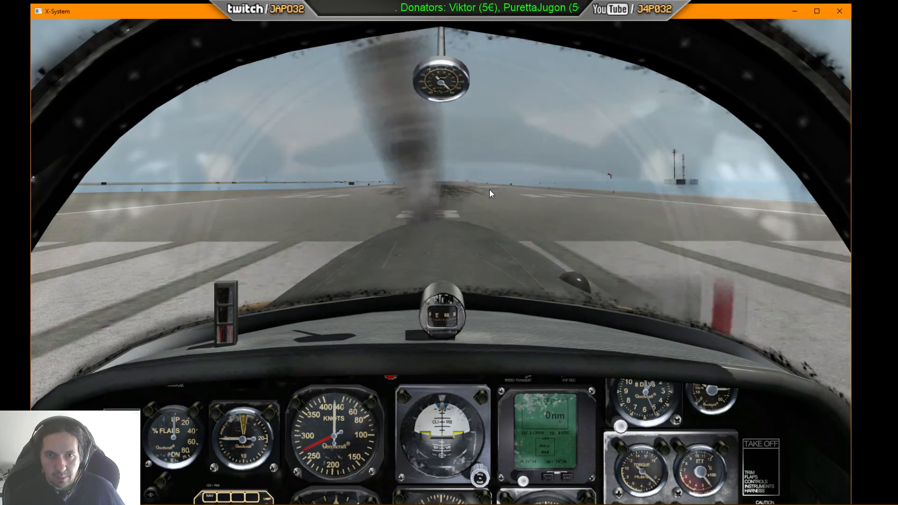
Step: Open the Plugin Admin's Enable/Disable Plugins list and check the TurboMentor plugin entry
left_click_drag(489, 189, 573, 298)
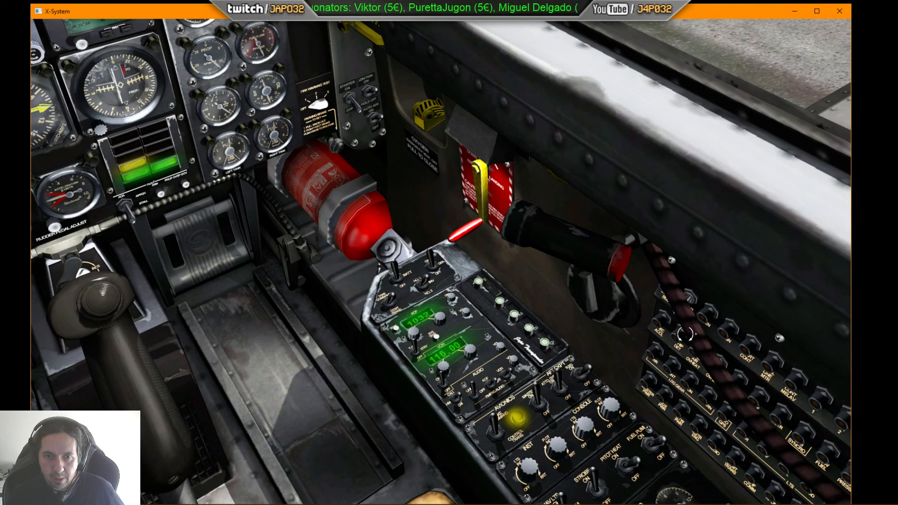
left_click_drag(451, 349, 653, 306)
left_click_drag(441, 318, 567, 296)
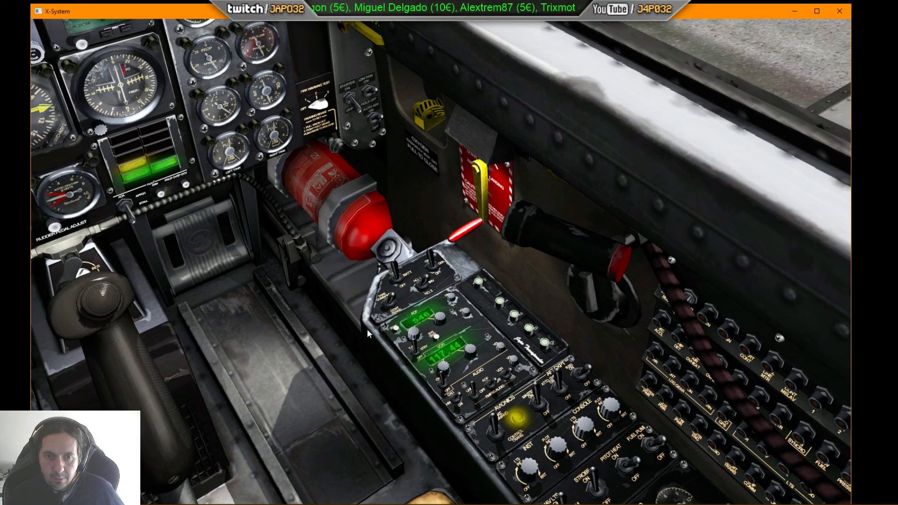
left_click_drag(412, 315, 369, 211)
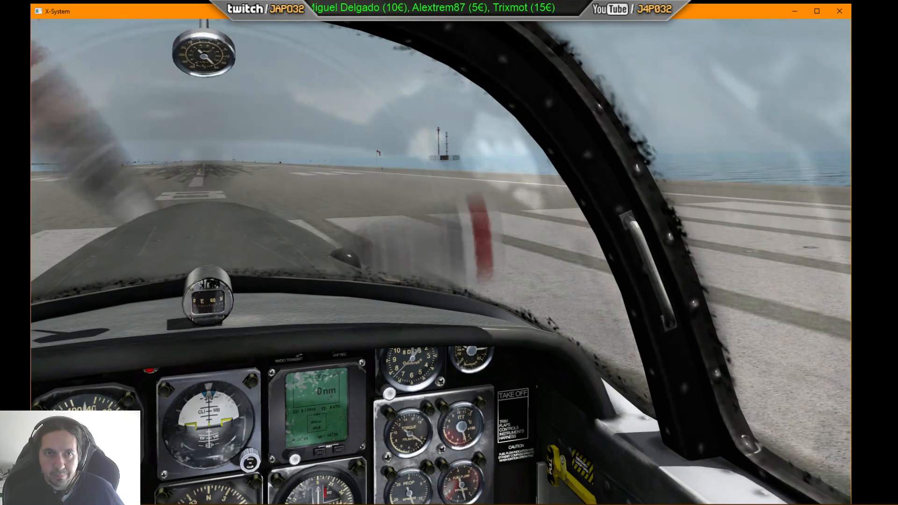
left_click(317, 23)
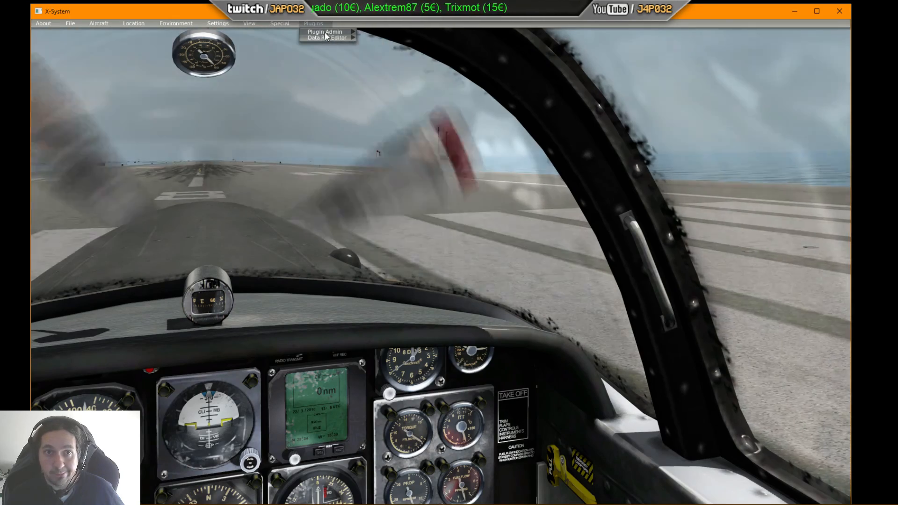
left_click(325, 33)
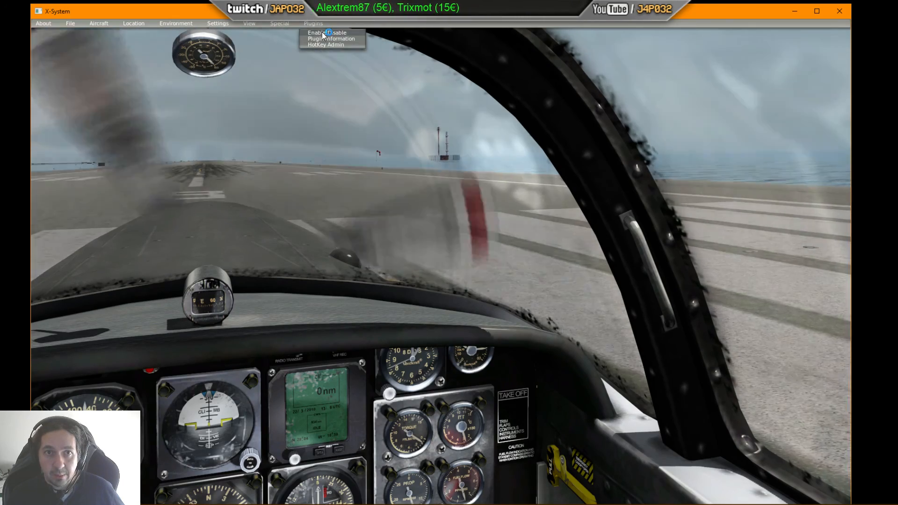
left_click(327, 33)
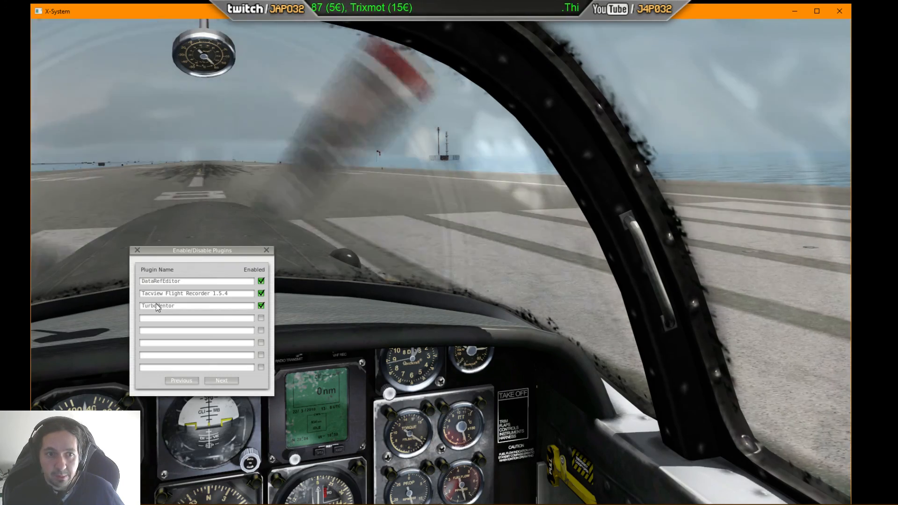
left_click(261, 305)
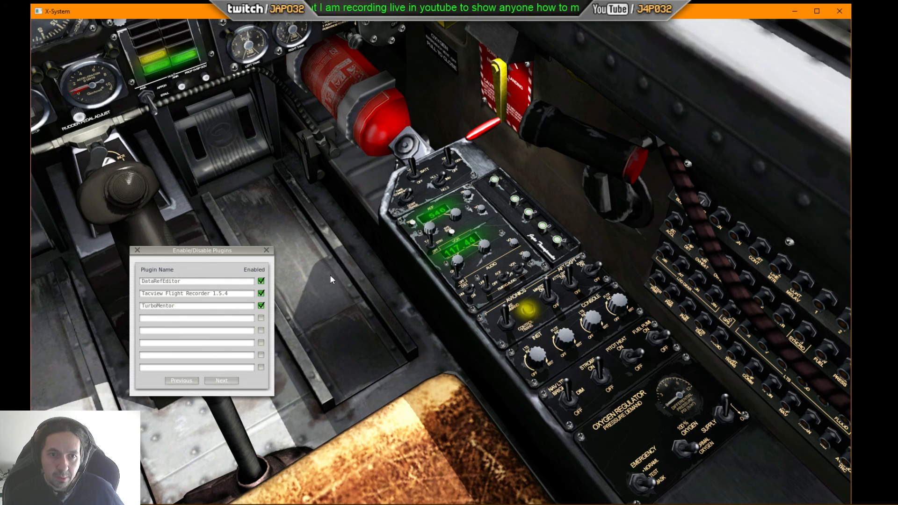
Step: Switch to an external view to inspect the aircraft, then close the plugins window
key("q")
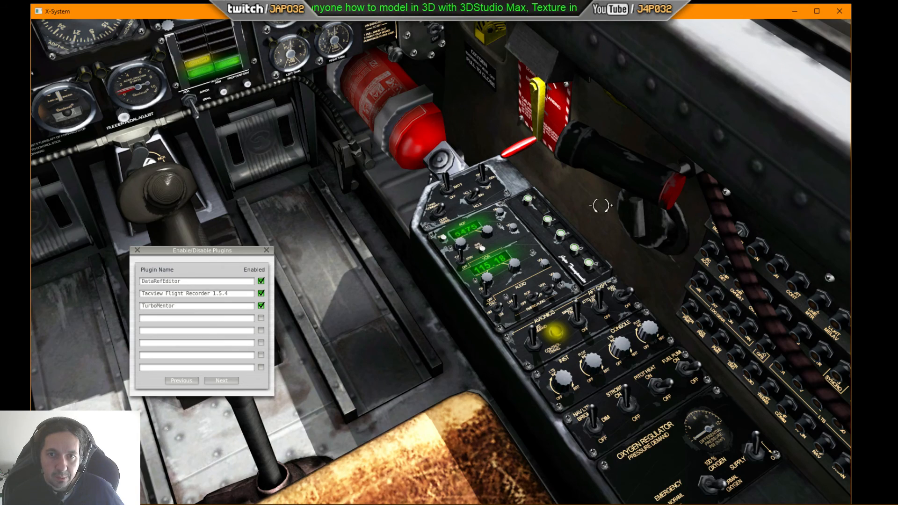
left_click_drag(593, 210, 504, 152)
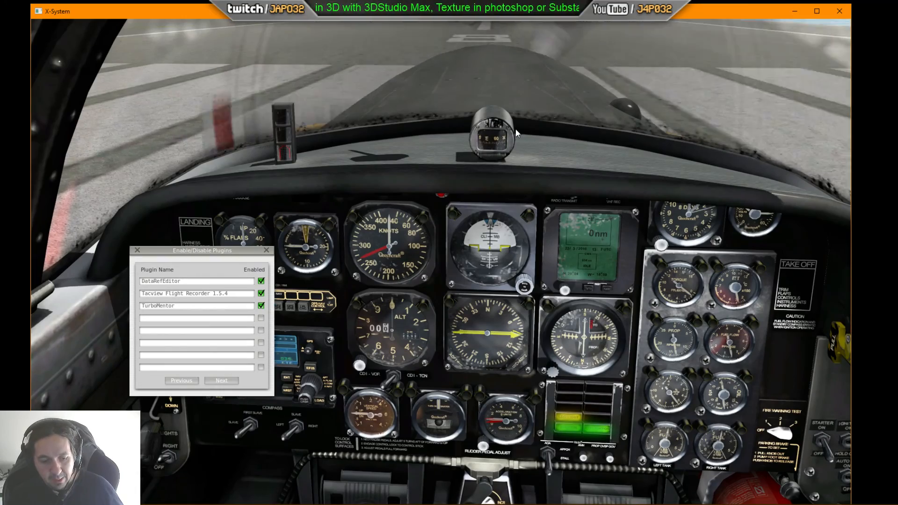
key("shift+4")
left_click_drag(743, 194, 547, 222)
left_click_drag(771, 239, 476, 217)
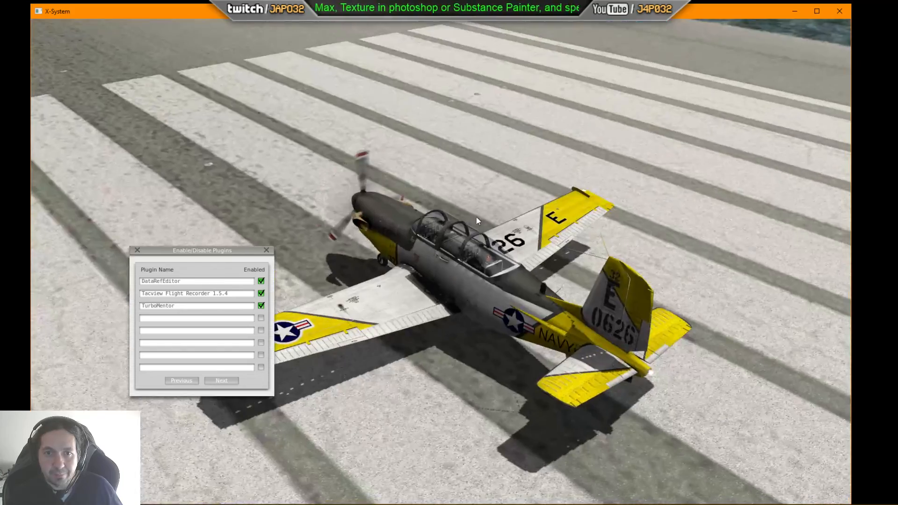
left_click_drag(785, 201, 715, 195)
left_click(266, 250)
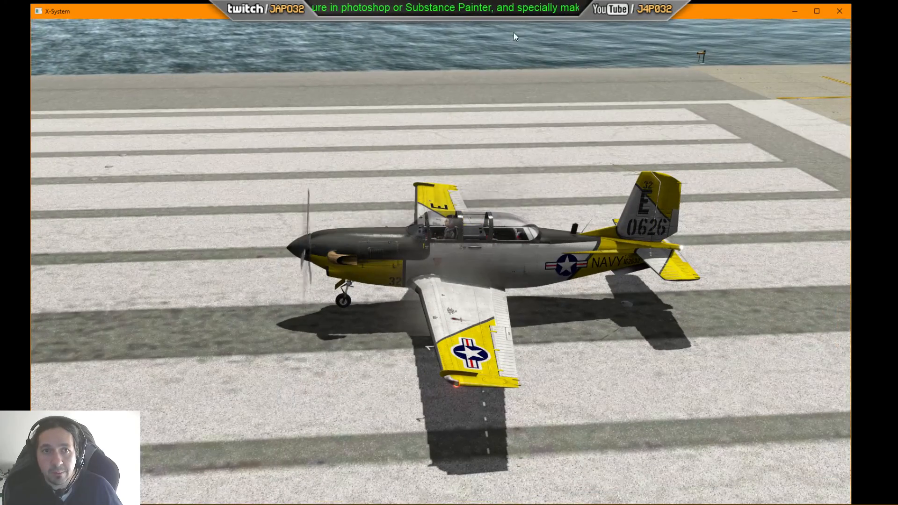
Step: Quit X-Plane and browse to the T-34c Mentor 1.11 aircraft's plugins systems folder inside X-Plane 10
left_click(840, 11)
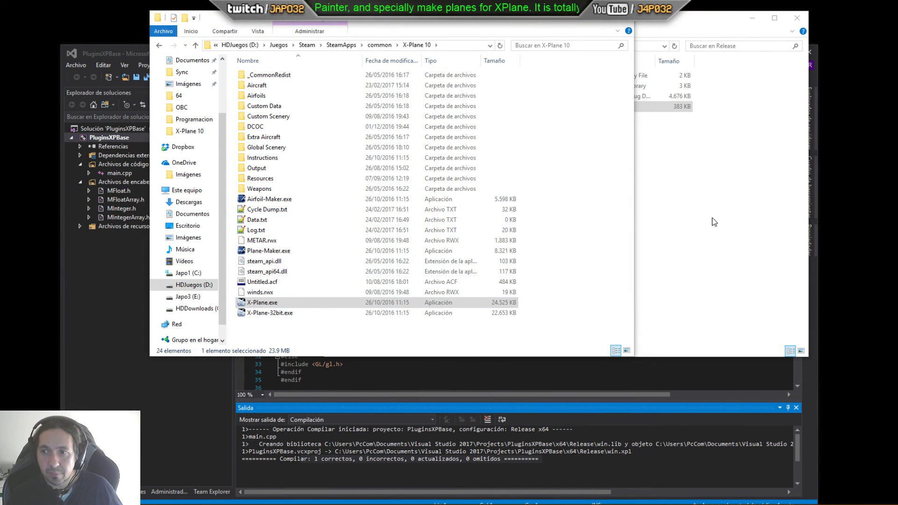
left_click_drag(551, 21, 476, 33)
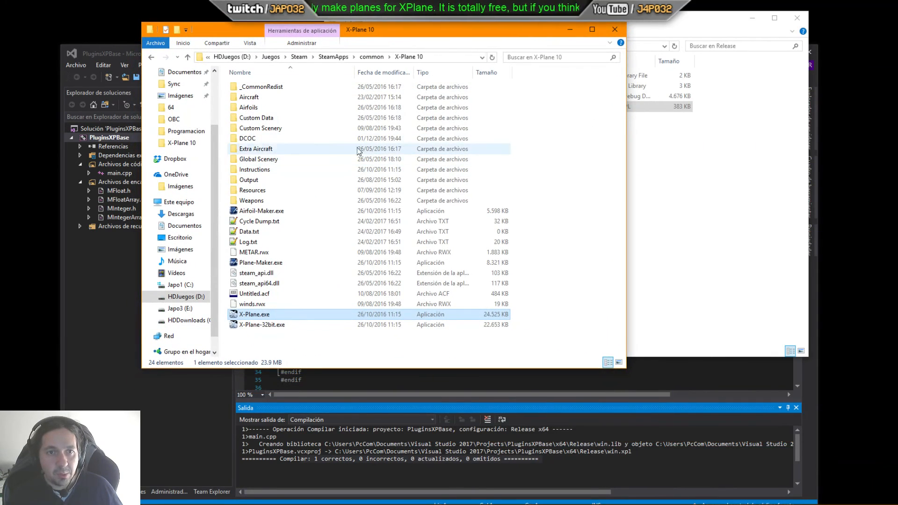
double_click(262, 98)
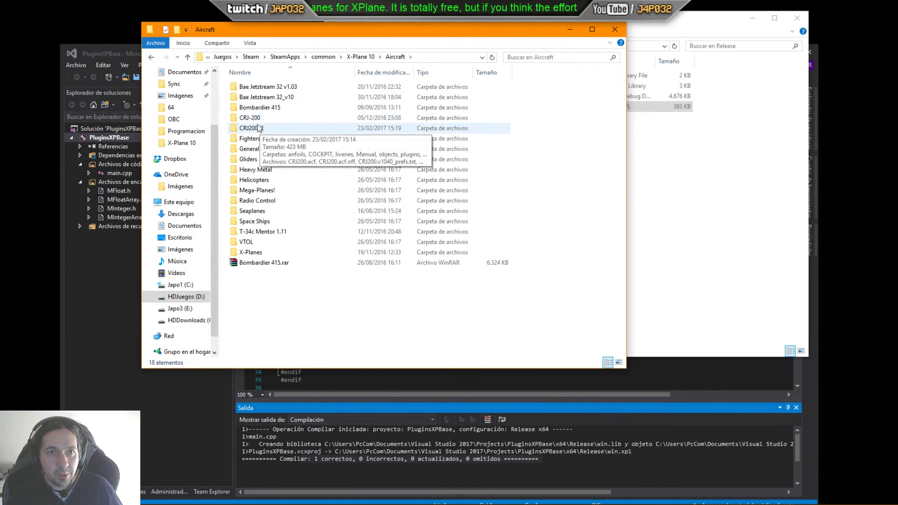
double_click(266, 231)
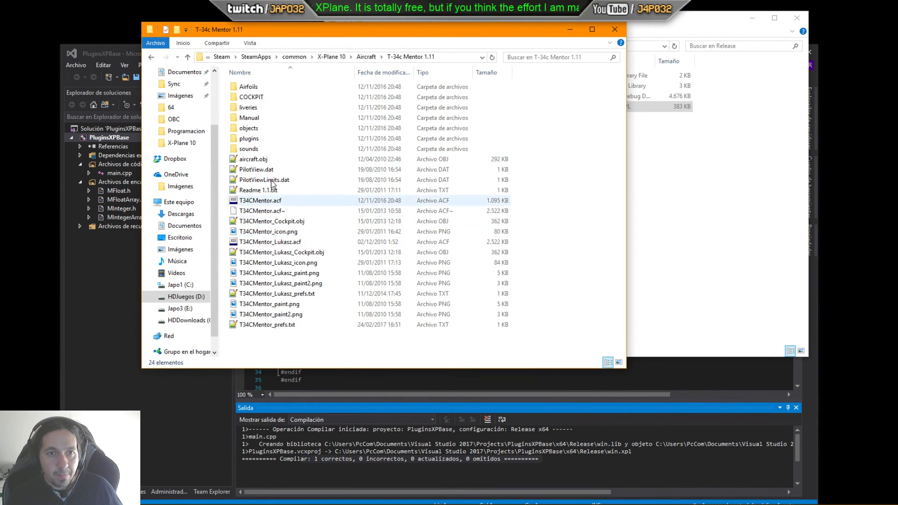
double_click(249, 140)
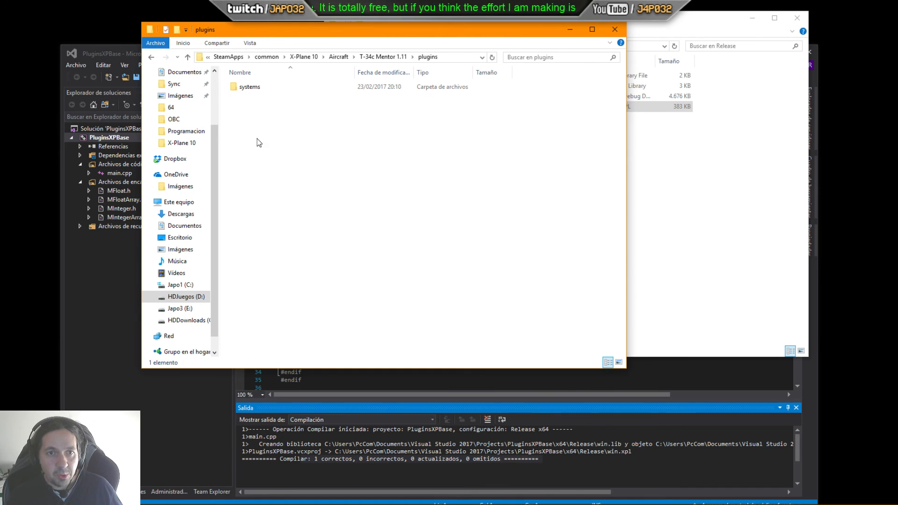
double_click(250, 88)
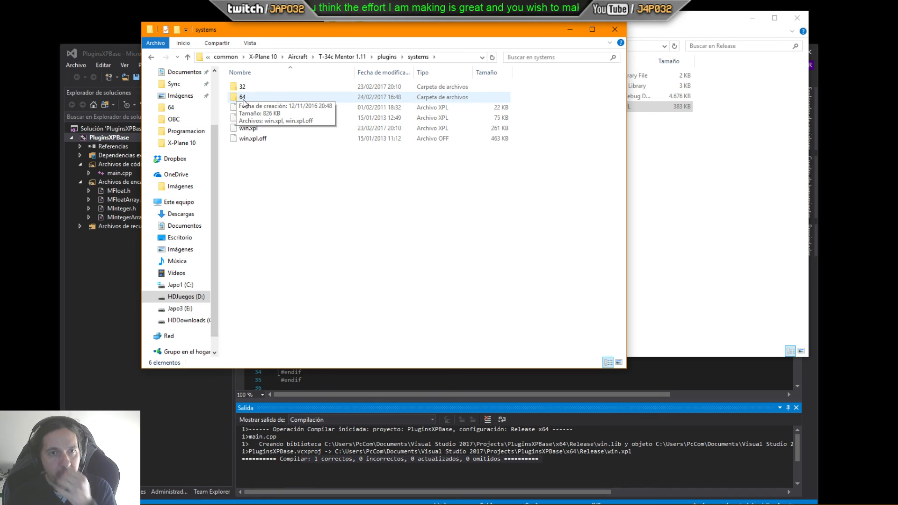
Step: Inspect the 64 and 32 subfolders and the plugin files in the systems folder, then close that folder window
left_click(243, 98)
left_click(242, 89)
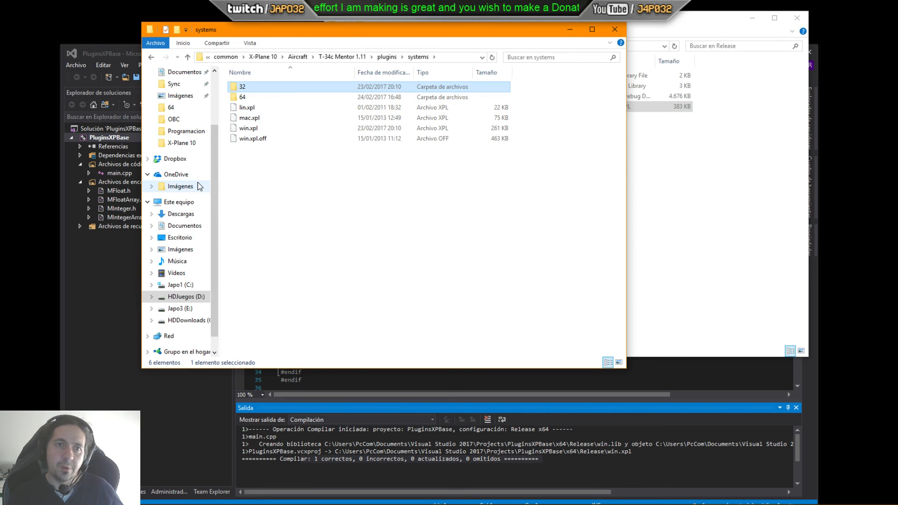
double_click(243, 97)
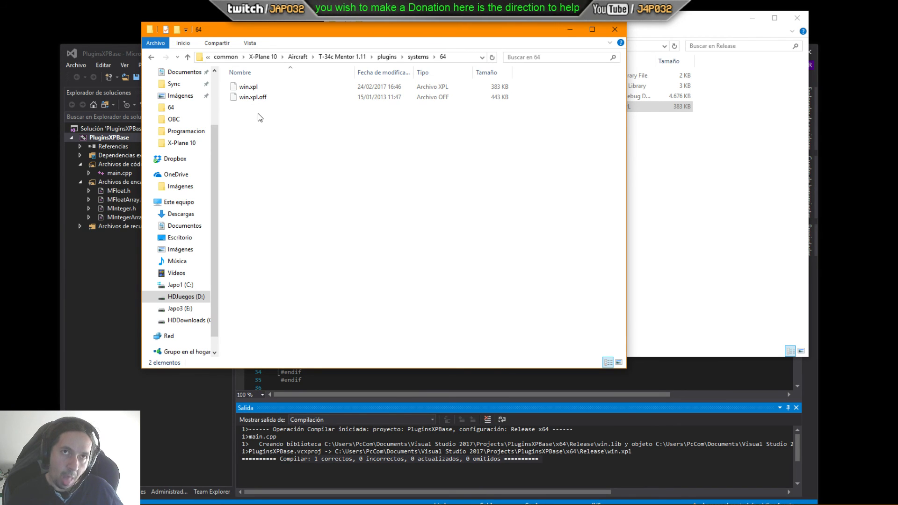
key("BackSpace")
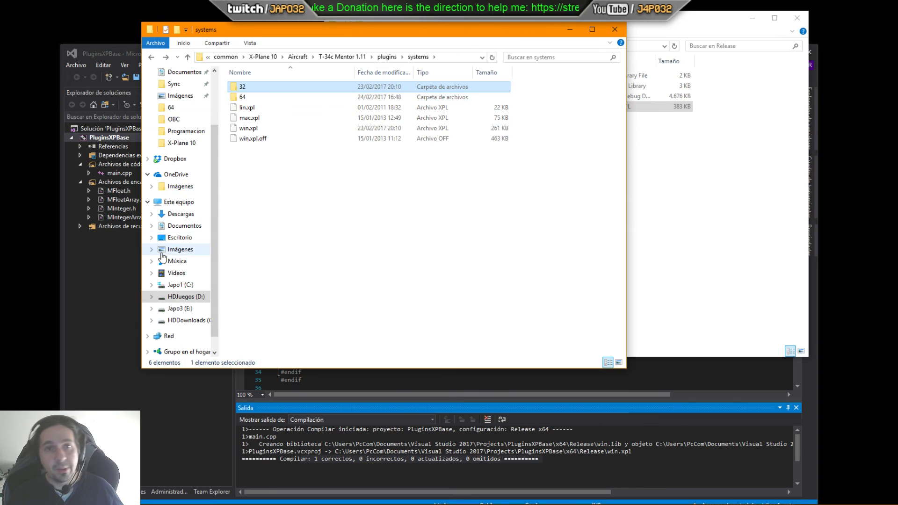
double_click(241, 87)
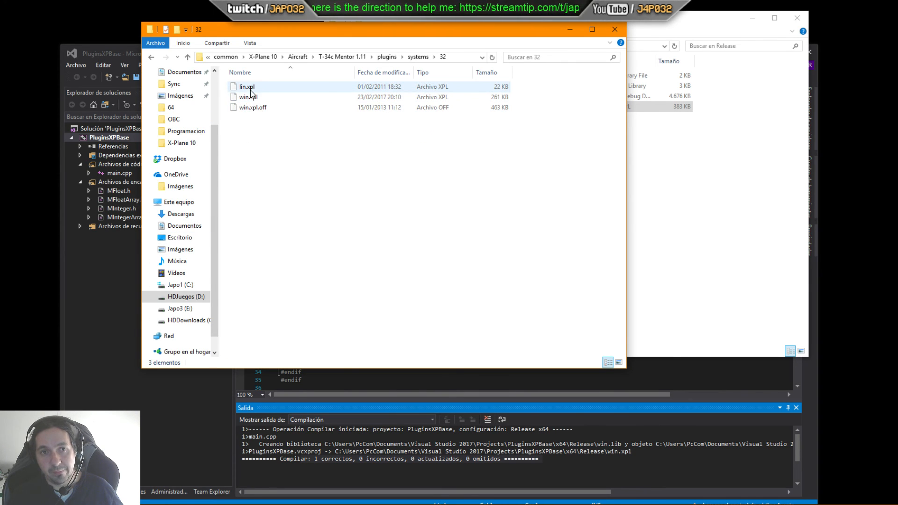
key("BackSpace")
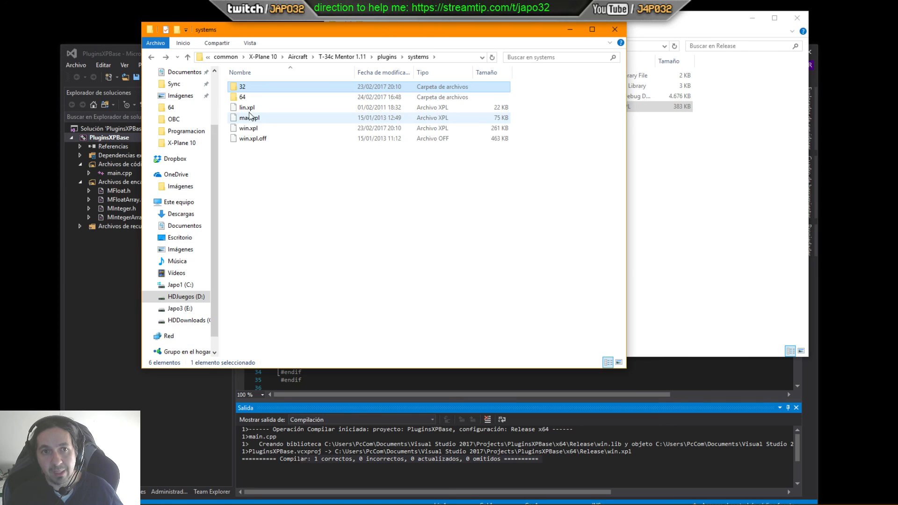
left_click(250, 118)
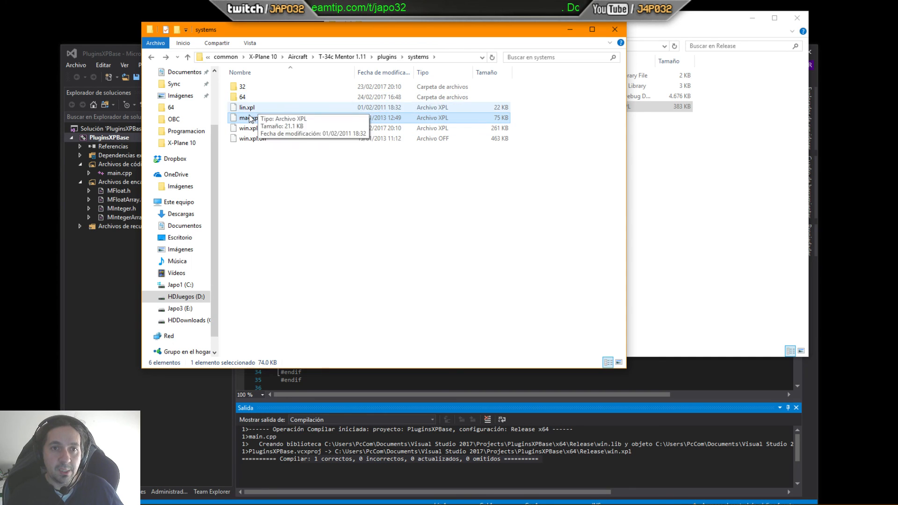
left_click(244, 97)
left_click(242, 89, "ctrl")
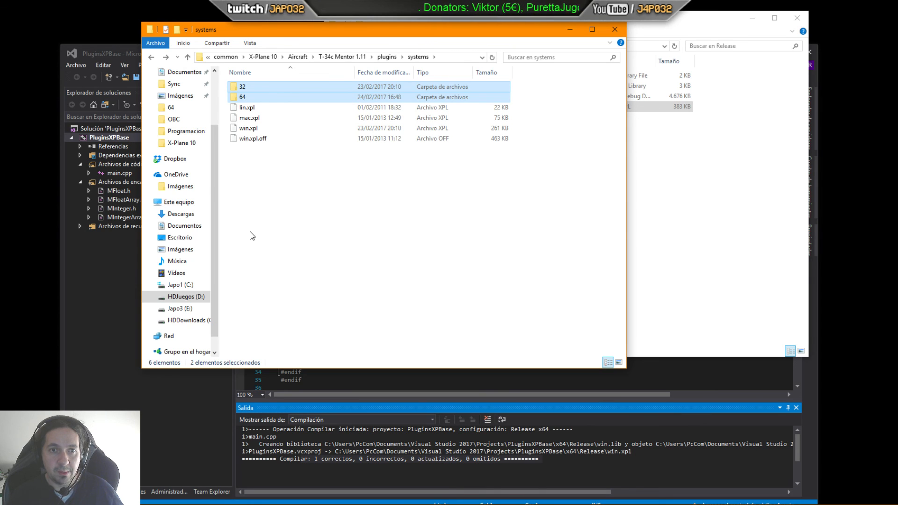
left_click(243, 128)
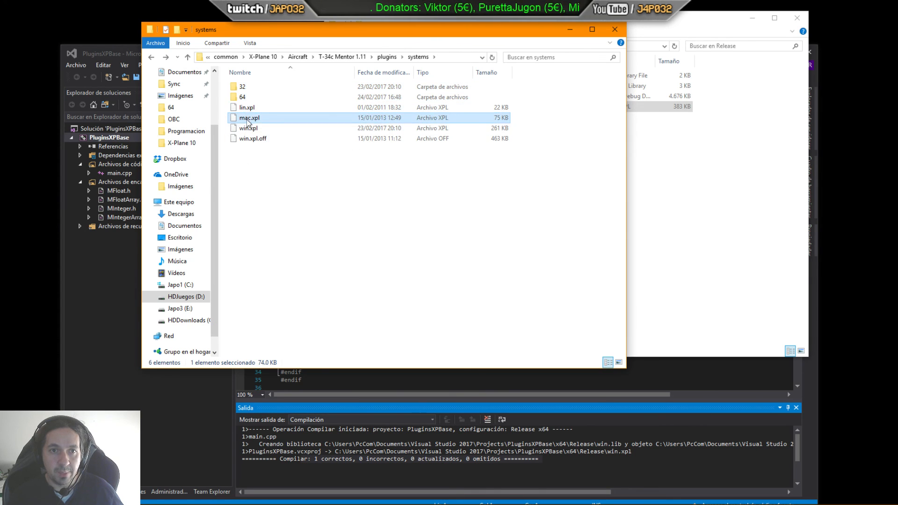
left_click_drag(556, 32, 558, 32)
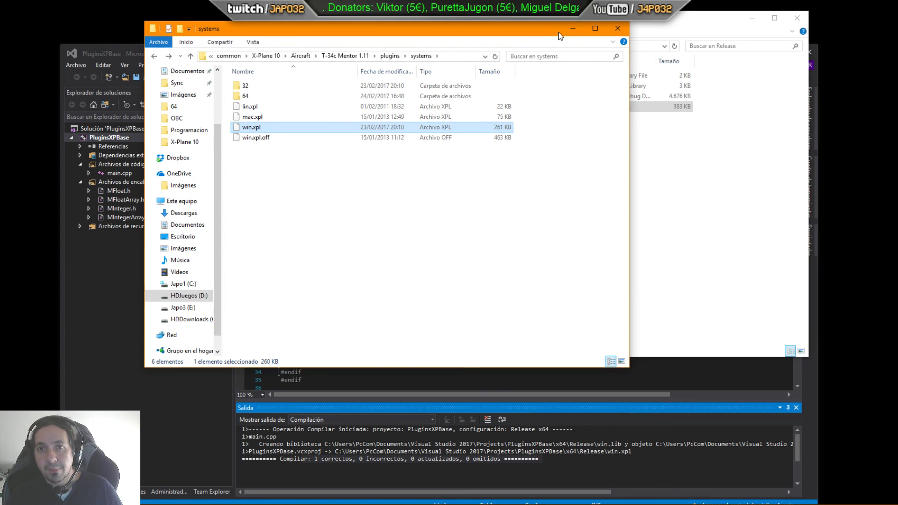
left_click(614, 28)
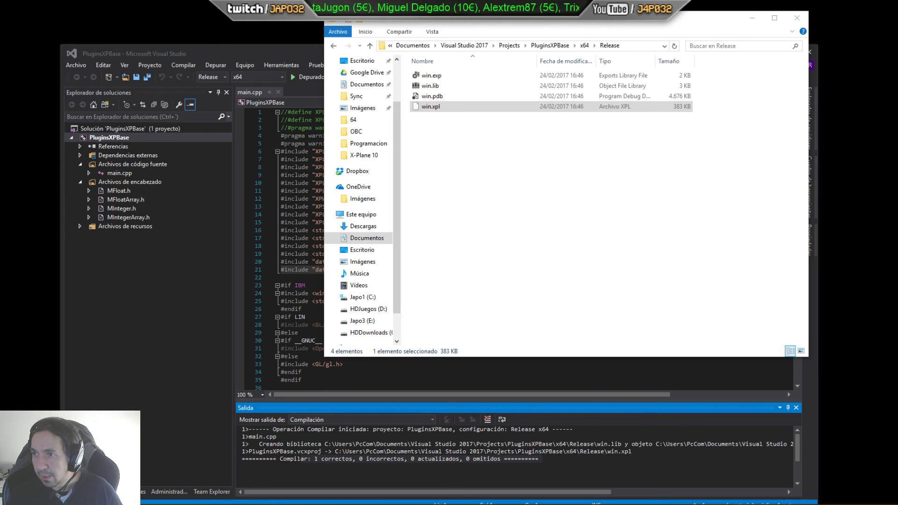
Step: Bring up the article on avoiding the MSVCR100.dll missing error and read down to its Solution section
left_click_drag(897, 70, 421, 37)
scroll(390, 176, "up", 10)
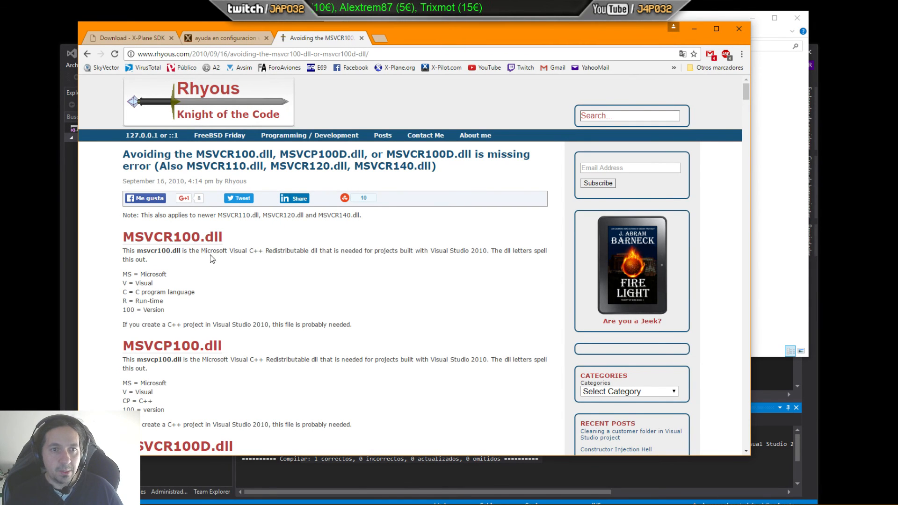
scroll(194, 265, "down", 1)
scroll(194, 264, "down", 8)
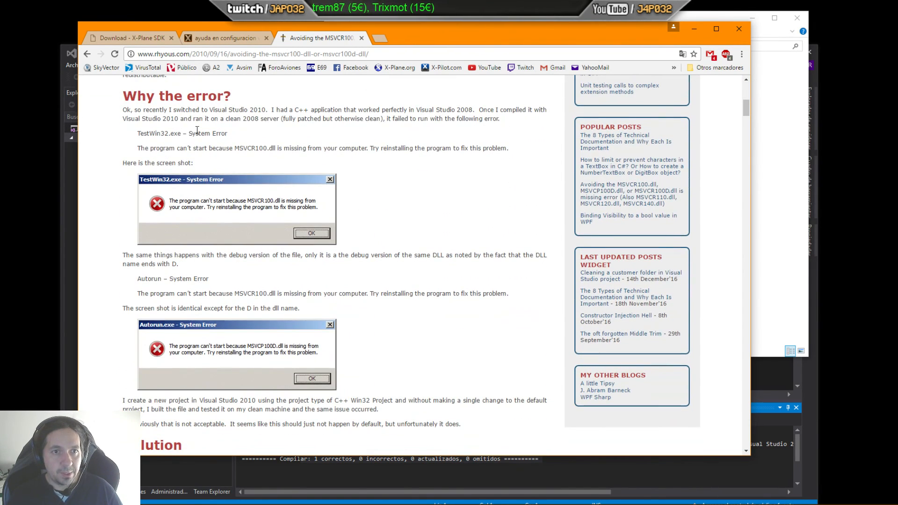
scroll(253, 201, "down", 3)
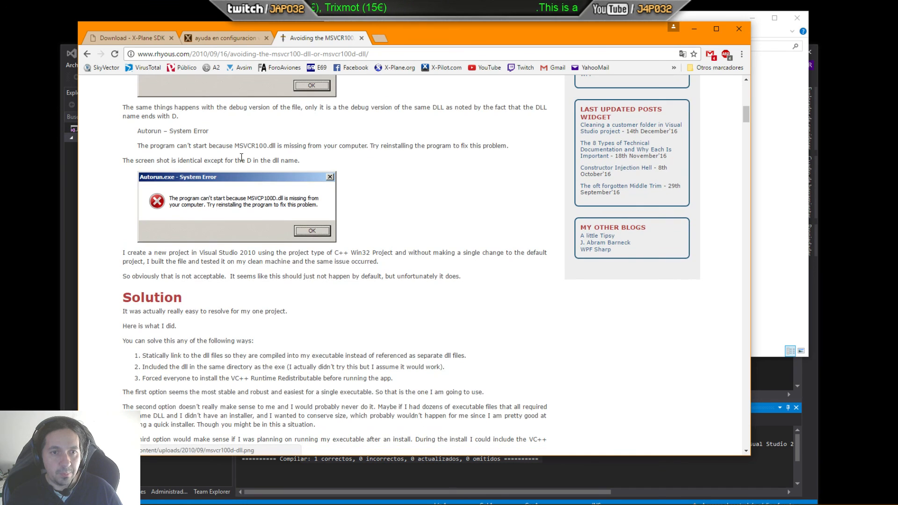
scroll(255, 224, "up", 3)
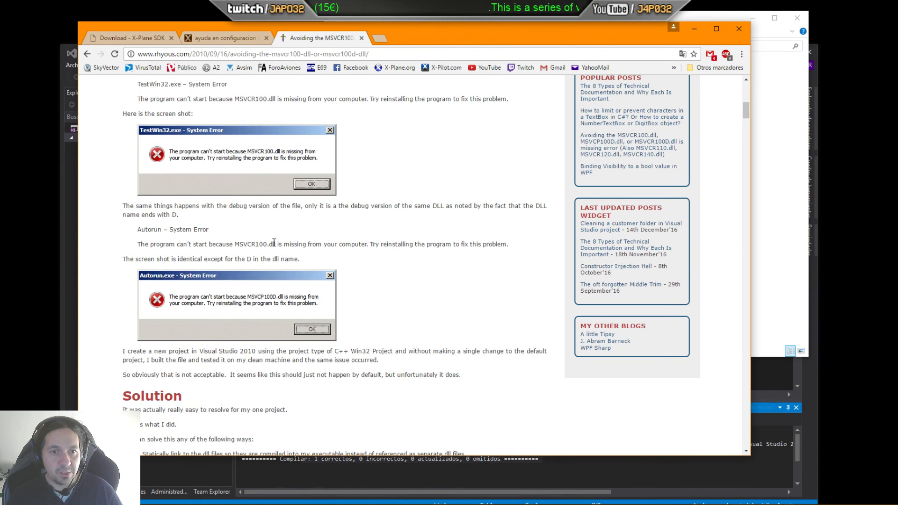
scroll(323, 225, "down", 1)
scroll(324, 226, "down", 4)
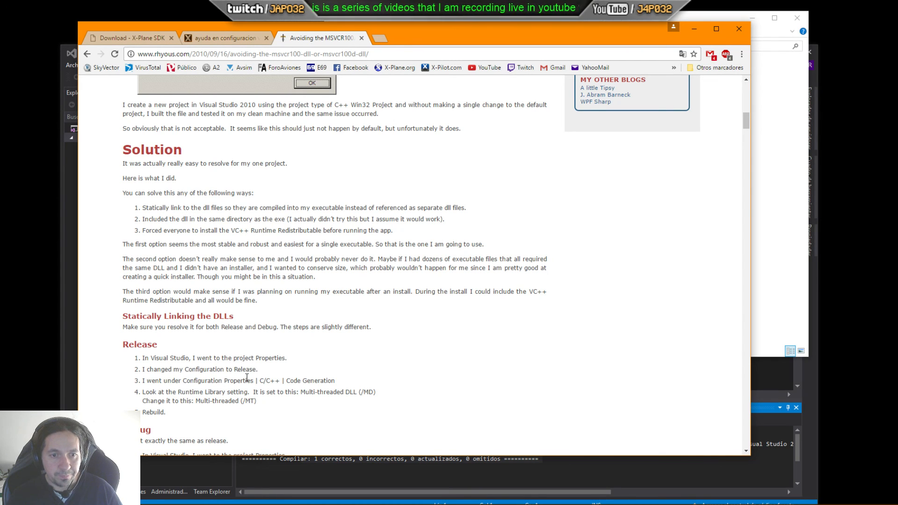
scroll(243, 374, "down", 1)
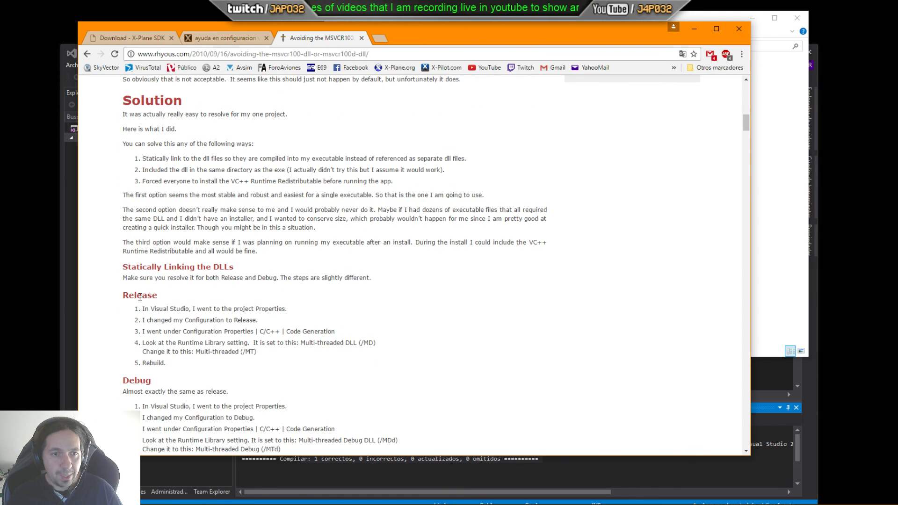
Step: Highlight the Release and Debug static-linking instructions, covering the Runtime Library change to Multi-threaded (/MT) and (/MTd)
double_click(139, 297)
left_click_drag(153, 309, 243, 308)
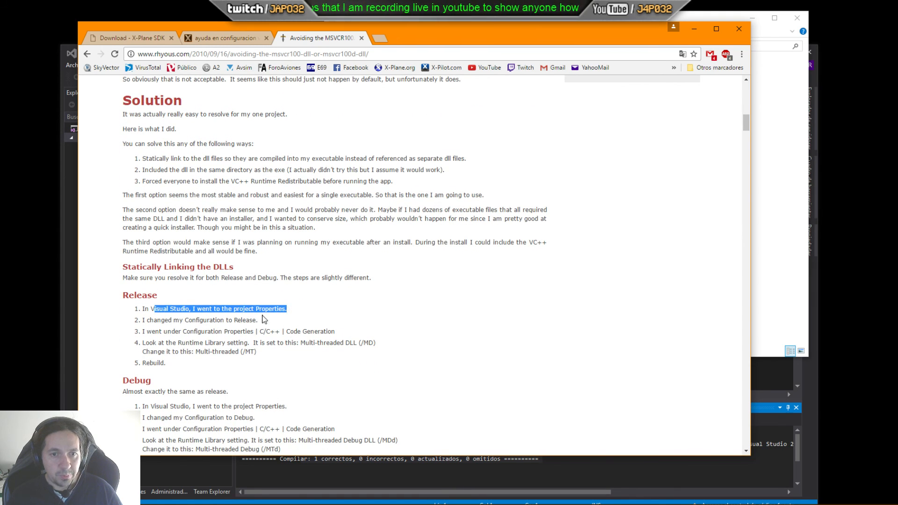
left_click_drag(150, 320, 223, 320)
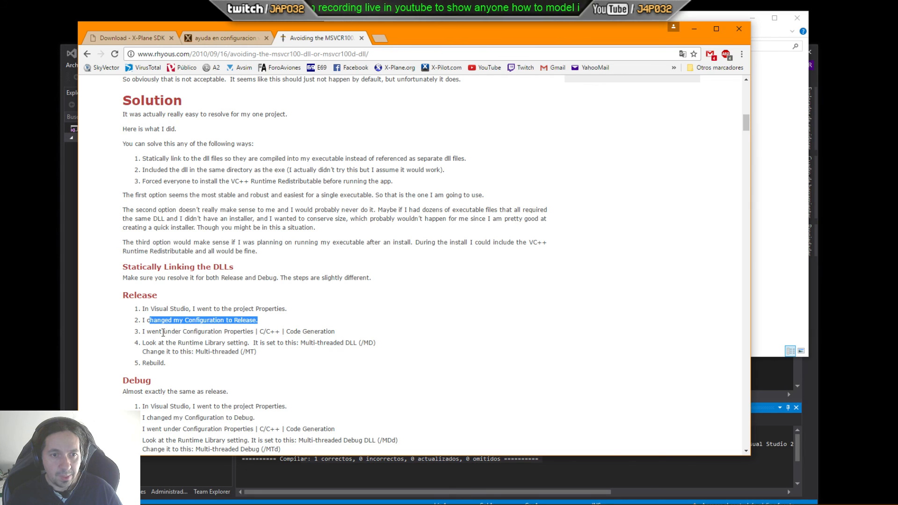
left_click_drag(152, 331, 193, 345)
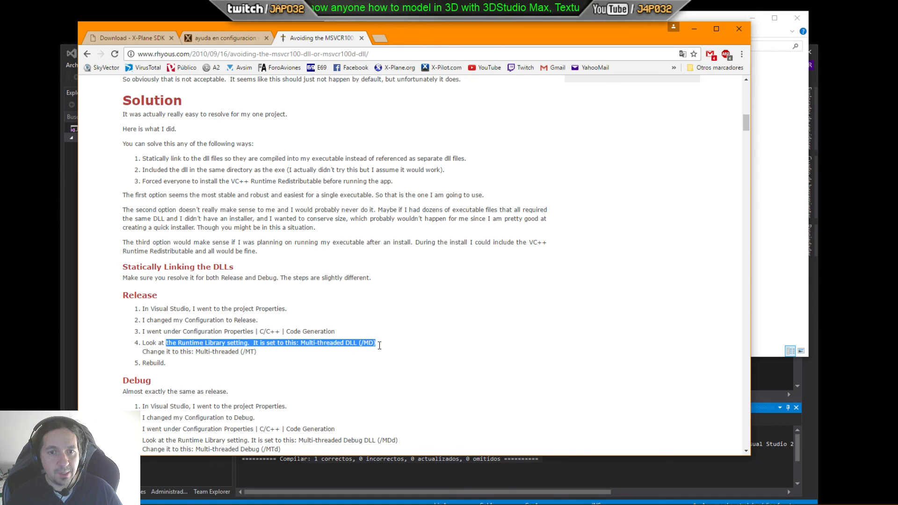
left_click_drag(153, 351, 258, 350)
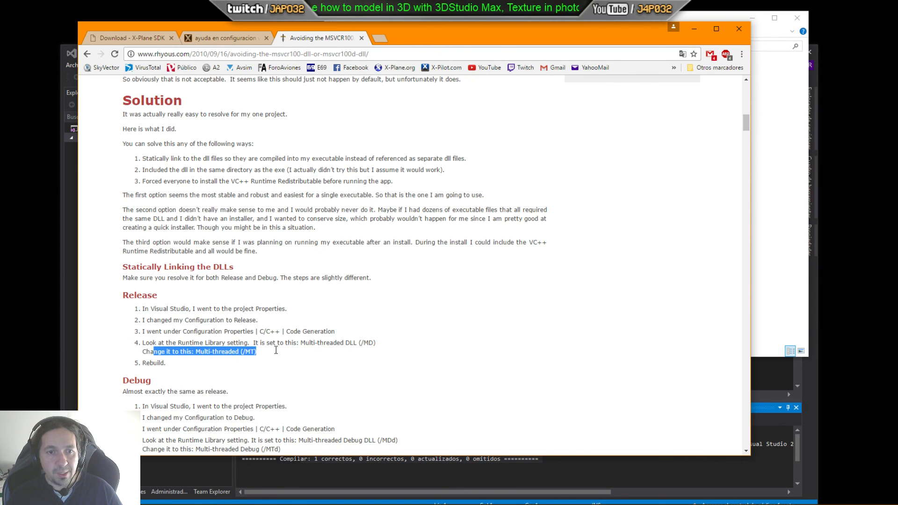
left_click_drag(145, 363, 166, 364)
scroll(257, 320, "down", 4)
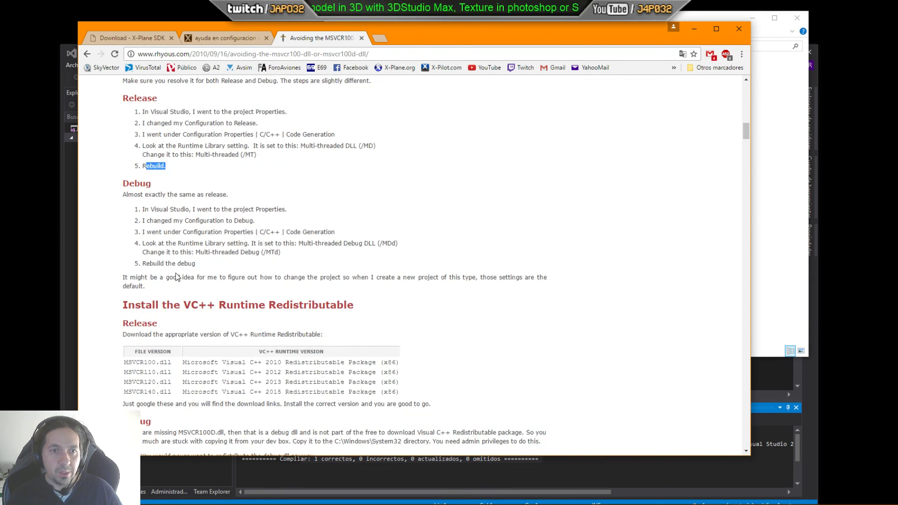
left_click_drag(257, 253, 262, 265)
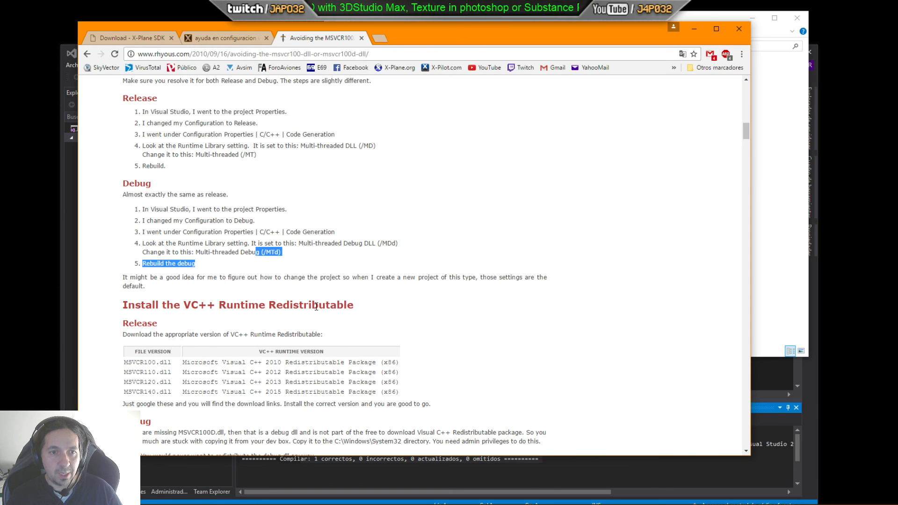
scroll(280, 370, "up", 3)
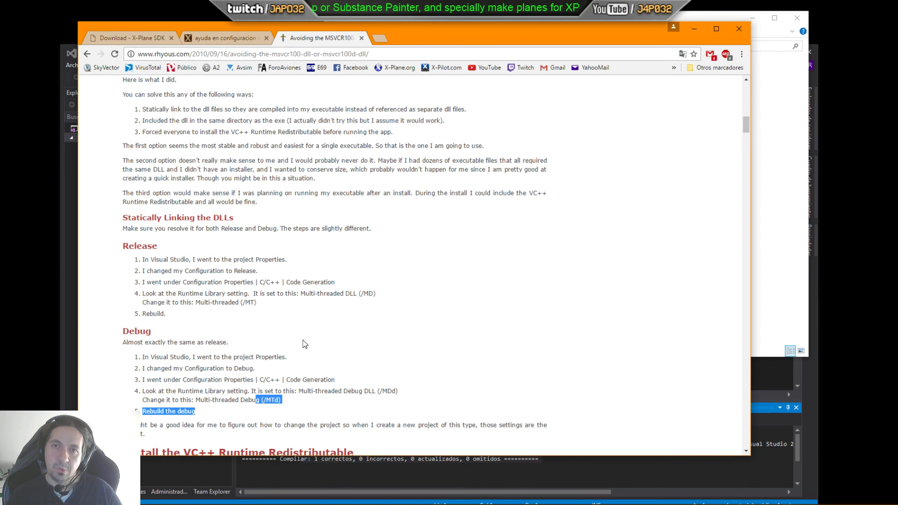
Step: Reread the static-linking steps and highlight the Release Runtime Library setting Multi-threaded DLL (/MD)
scroll(301, 328, "up", 20)
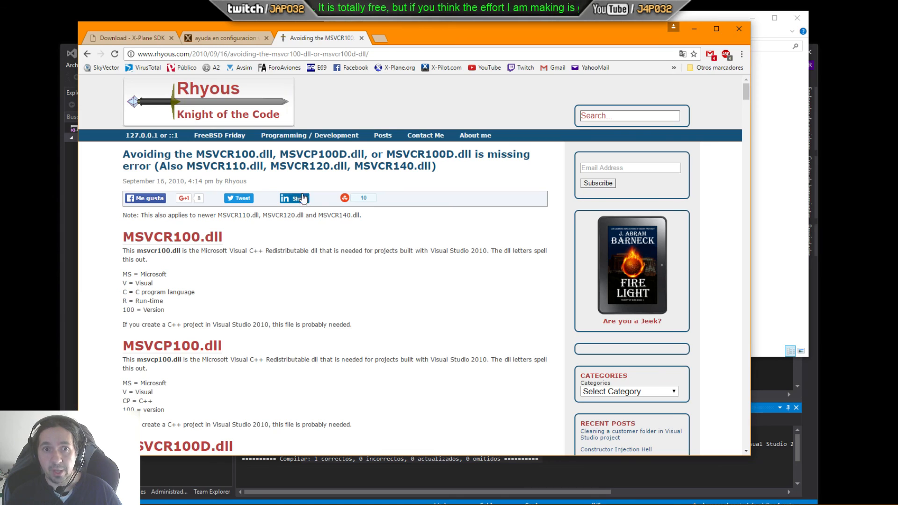
scroll(335, 281, "down", 10)
scroll(335, 282, "down", 5)
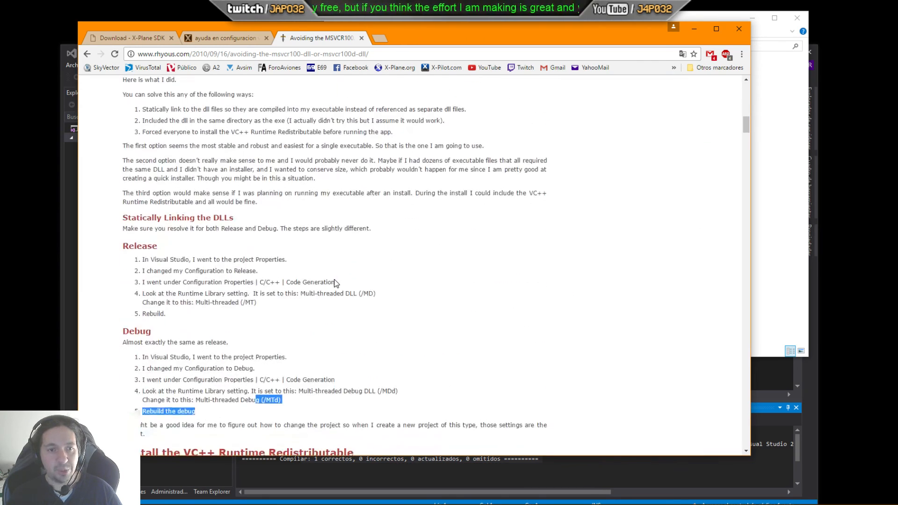
scroll(335, 282, "up", 3)
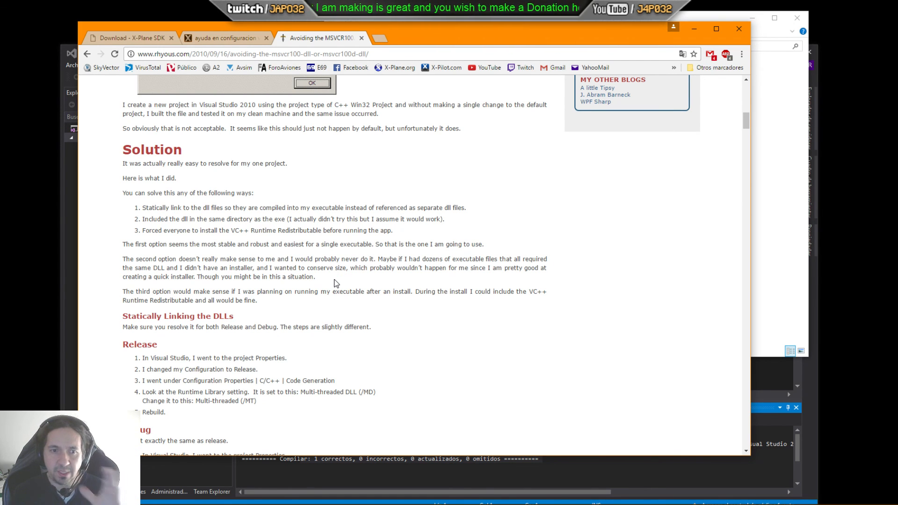
scroll(334, 282, "down", 4)
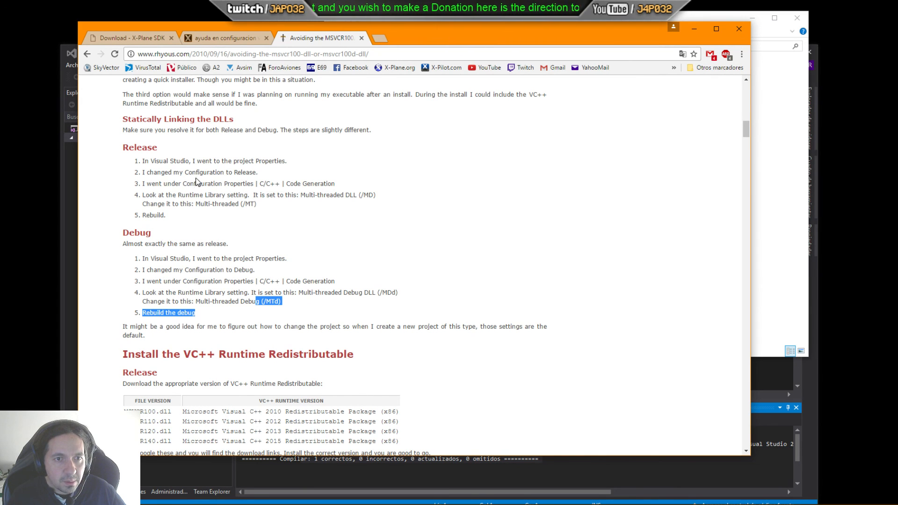
left_click_drag(241, 193, 392, 193)
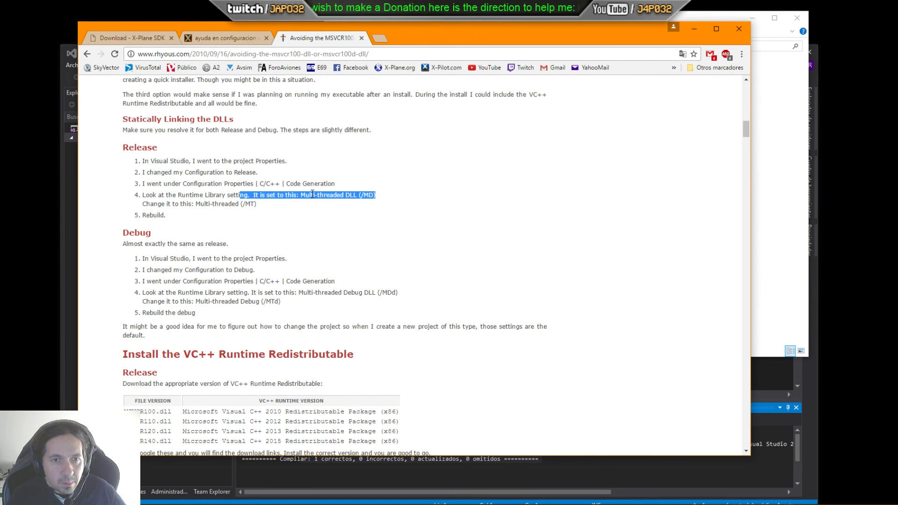
left_click_drag(300, 194, 369, 194)
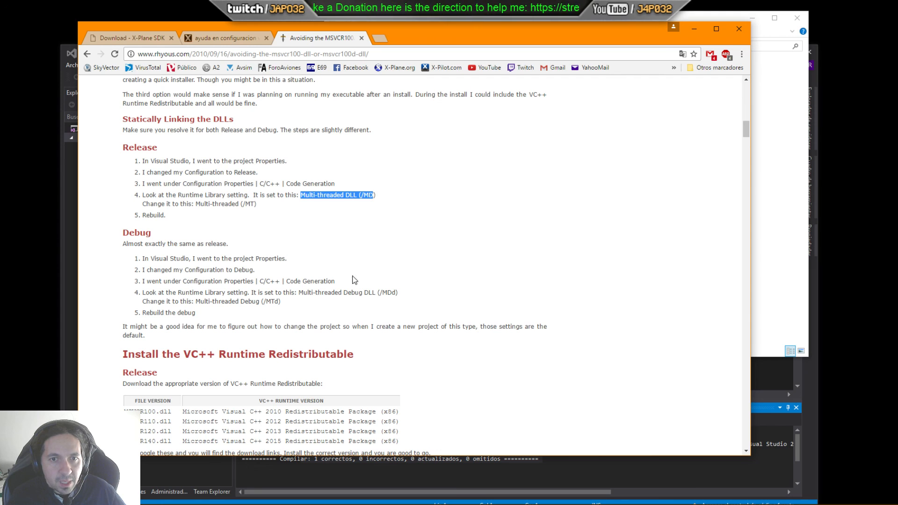
Step: Highlight the Release Runtime Library target Multi-threaded (/MT) in the static-linking instructions
left_click_drag(195, 205, 260, 207)
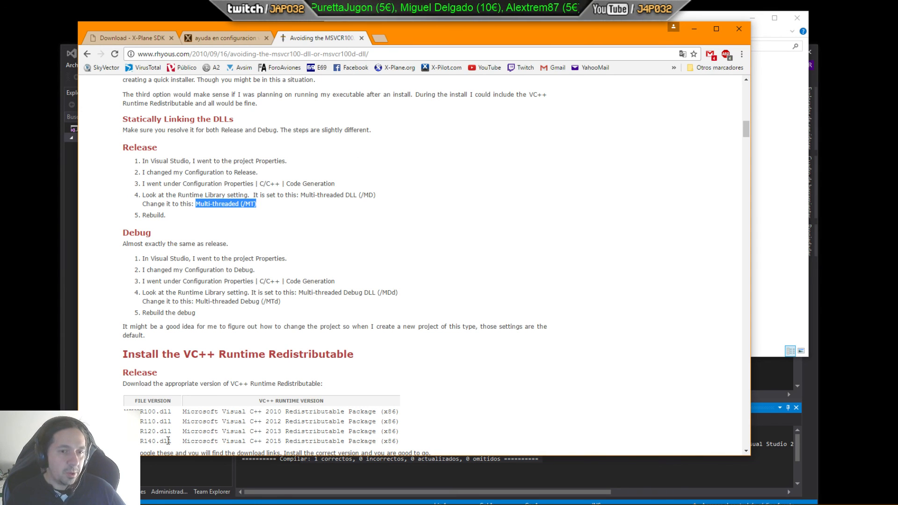
left_click(232, 469)
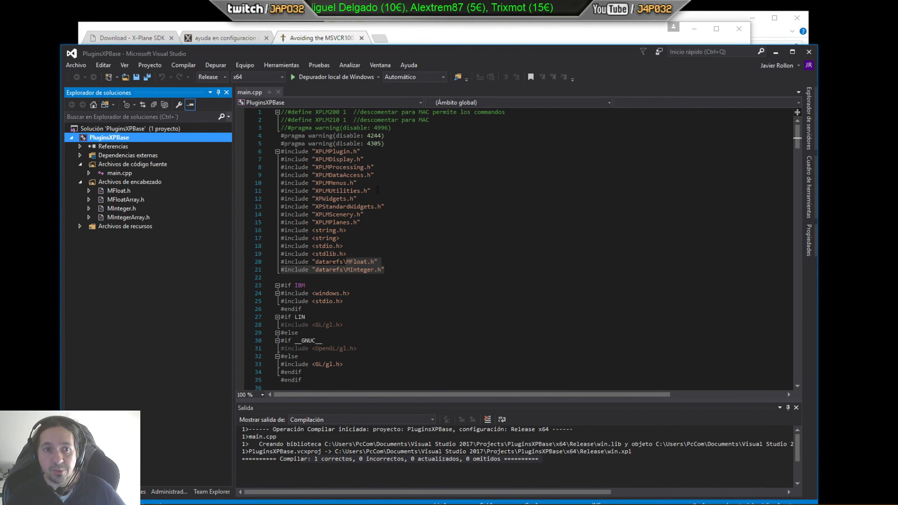
Step: Browse the build output folders and go up to the Visual Studio 2017 Projects folder in File Explorer
left_click_drag(406, 41, 189, 95)
left_click(511, 36)
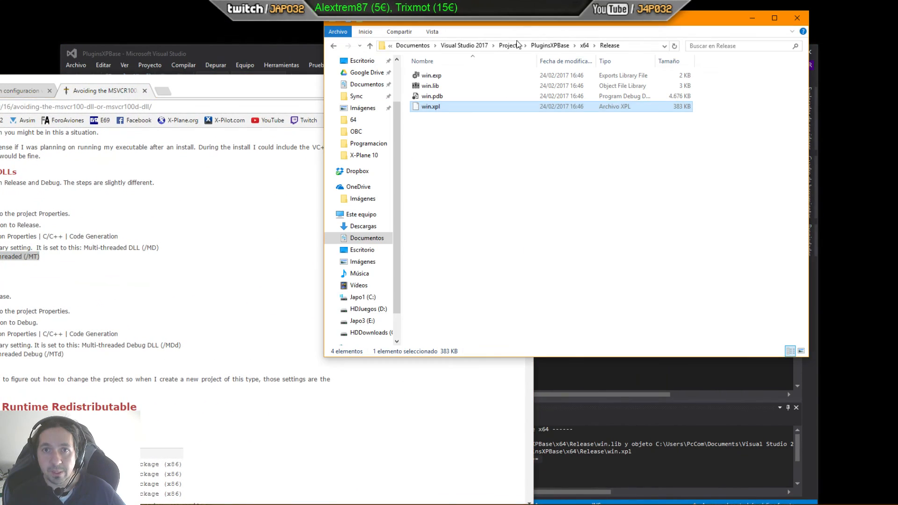
left_click(454, 139)
key("alt+Left")
key("alt+Left")
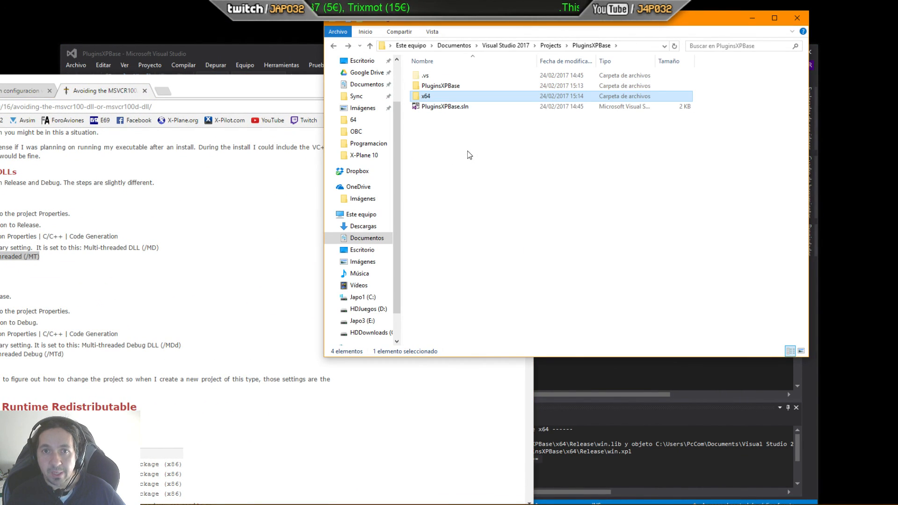
key("alt+Right")
key("alt+Right")
key("alt+Left")
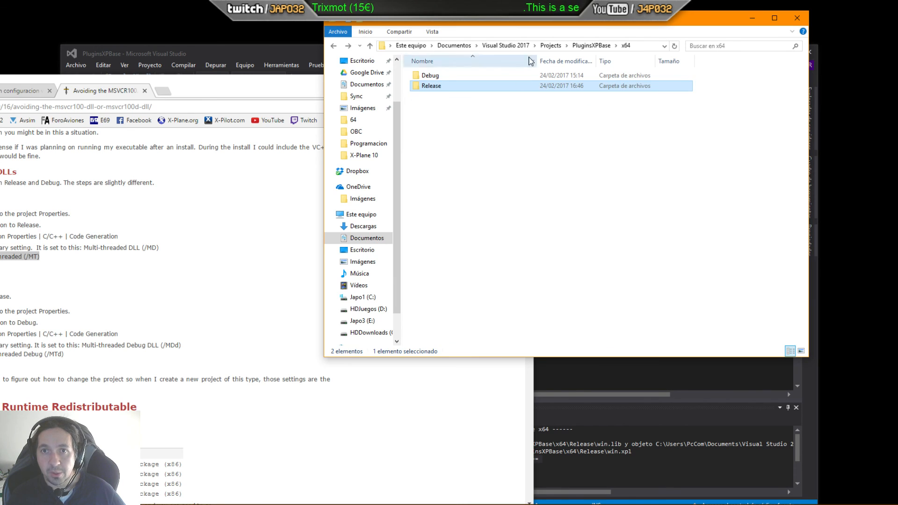
left_click(550, 45)
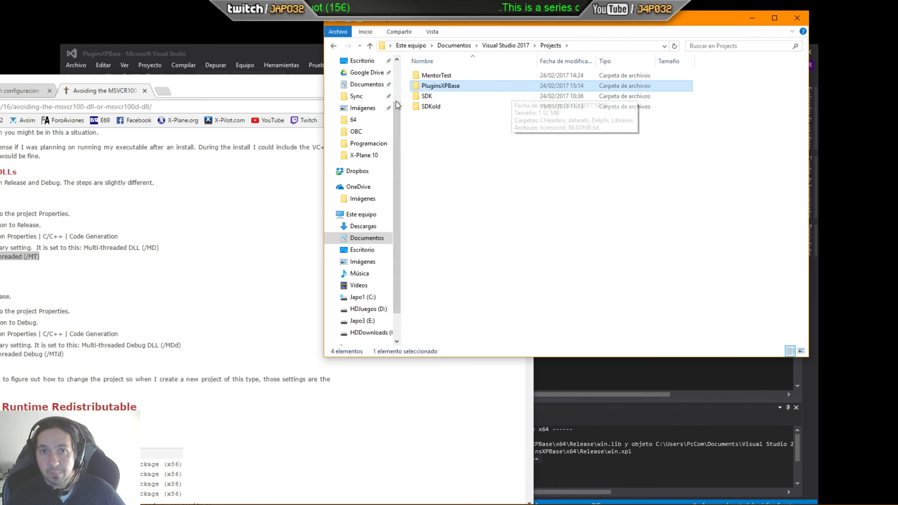
left_click(296, 60)
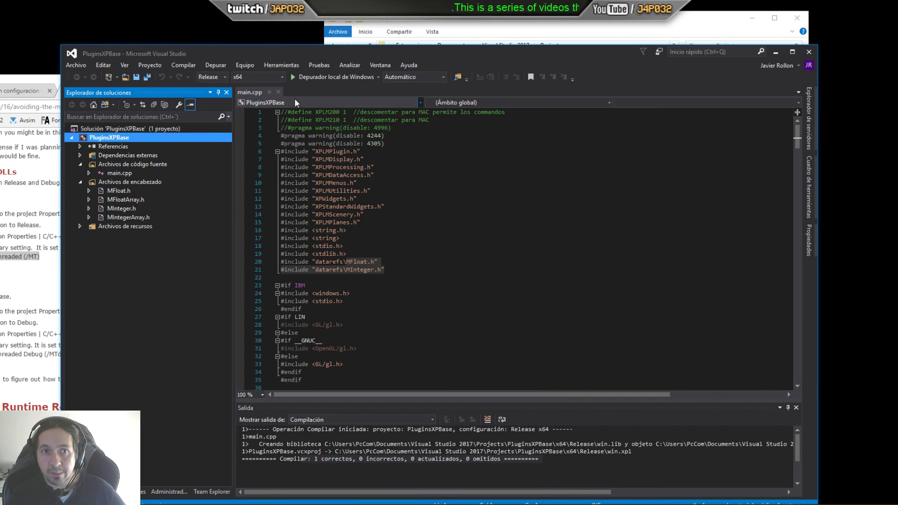
right_click(115, 138)
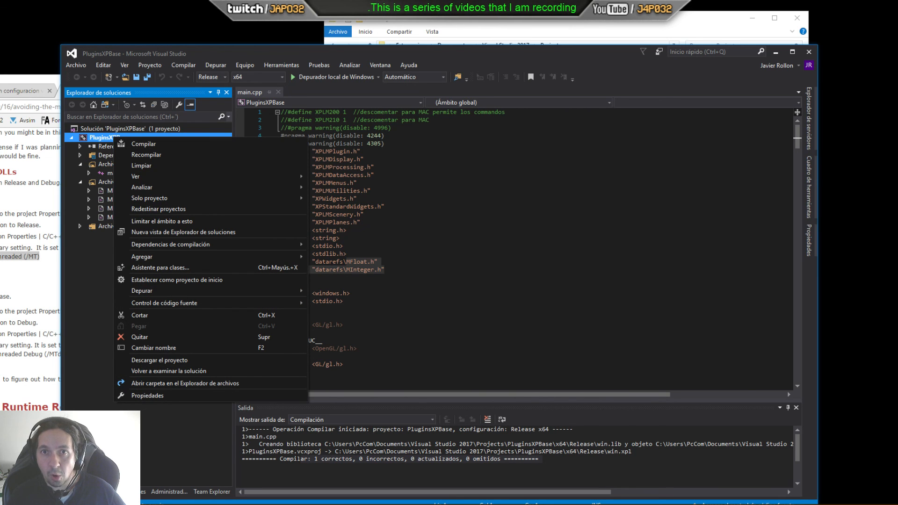
left_click(506, 29)
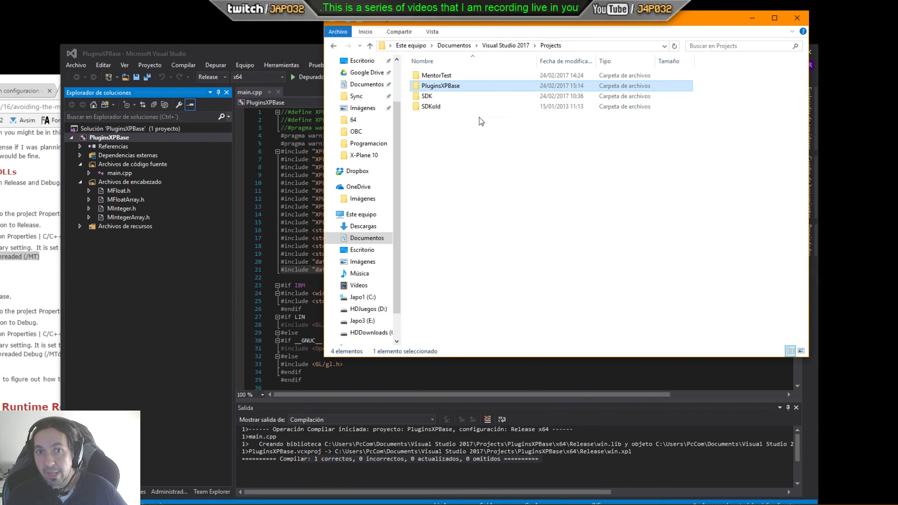
Step: Archive the PluginsXPBase folder as pluginformentor.rar with WinRAR and close the diagnostics report
right_click(449, 86)
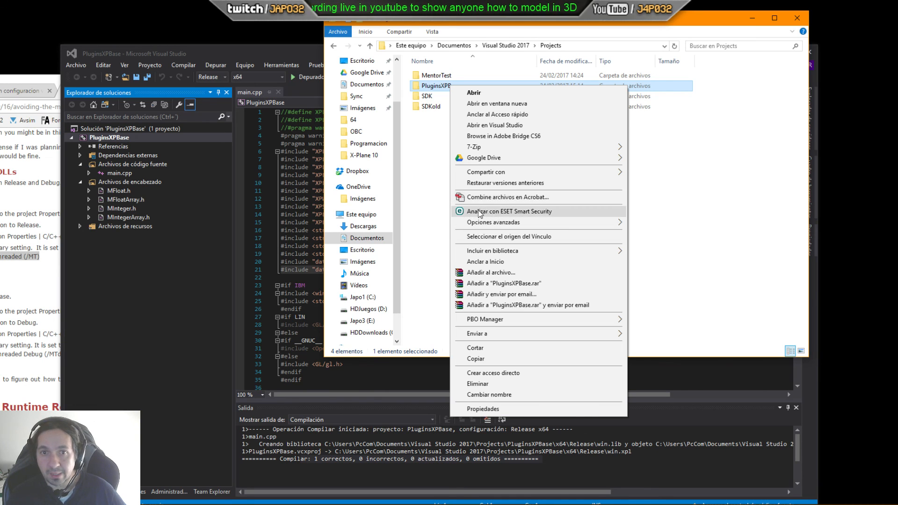
left_click(494, 272)
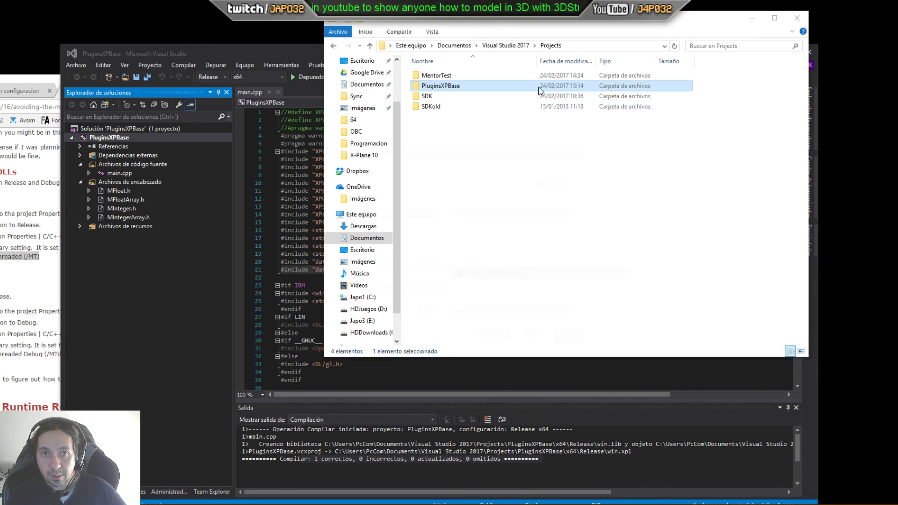
left_click(382, 193)
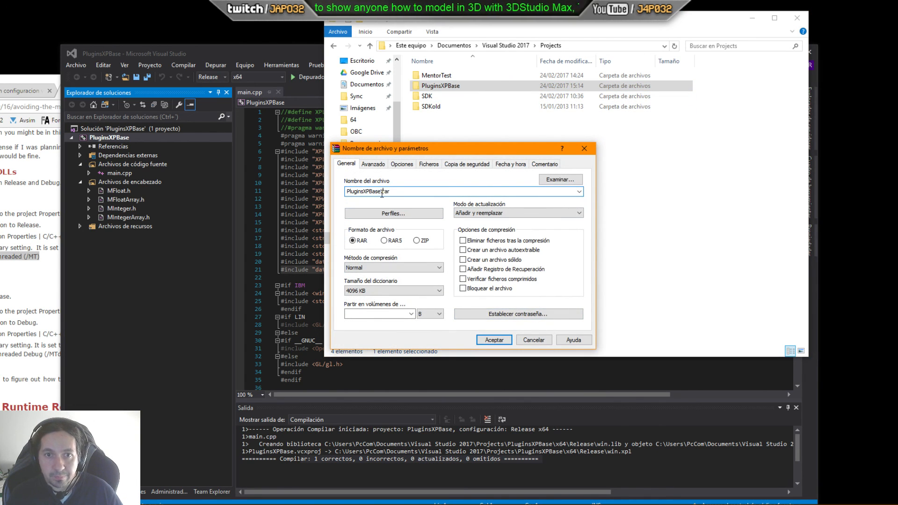
left_click_drag(380, 192, 260, 191)
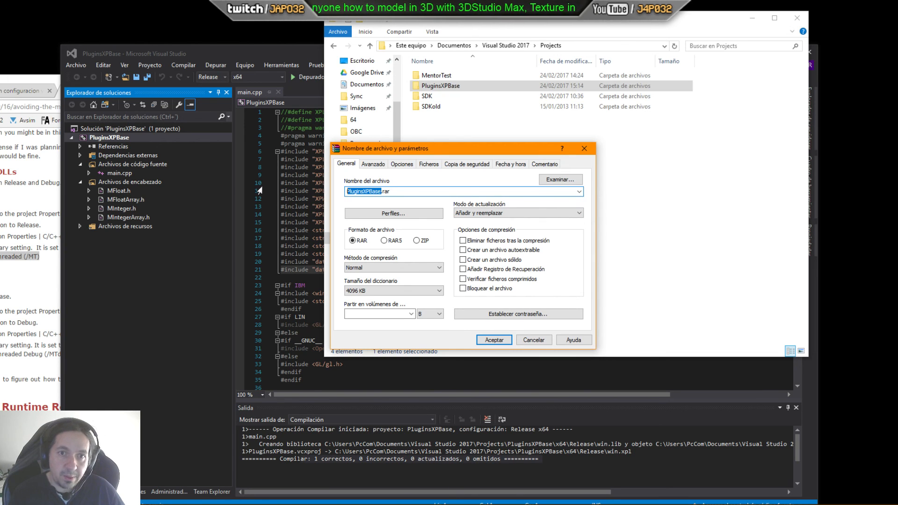
type("pluginfor")
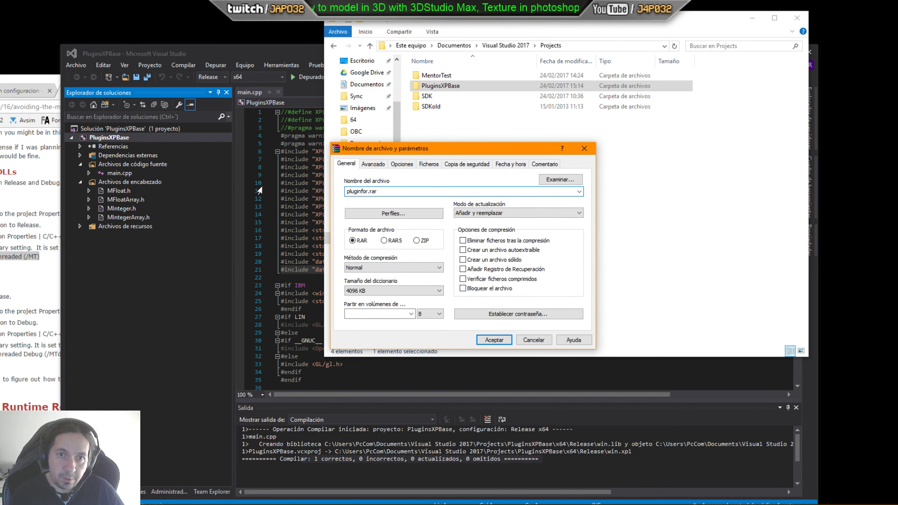
type("mentor")
key("Return")
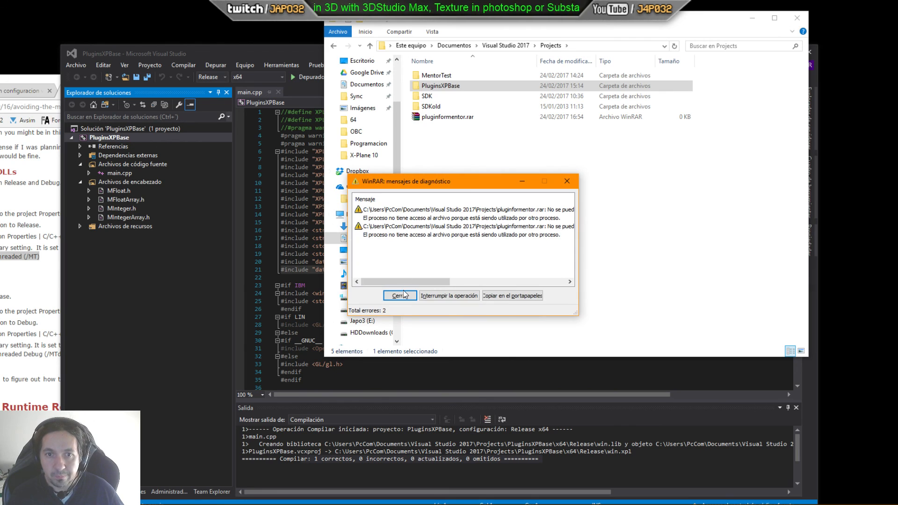
left_click(399, 295)
Step: Close Visual Studio and delete the pluginformentor.rar archive from the Projects folder
left_click(451, 142)
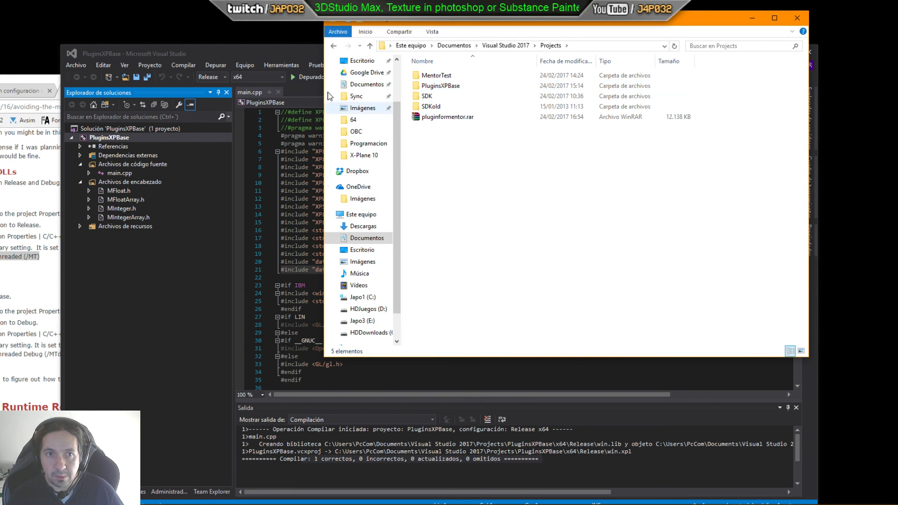
left_click(268, 54)
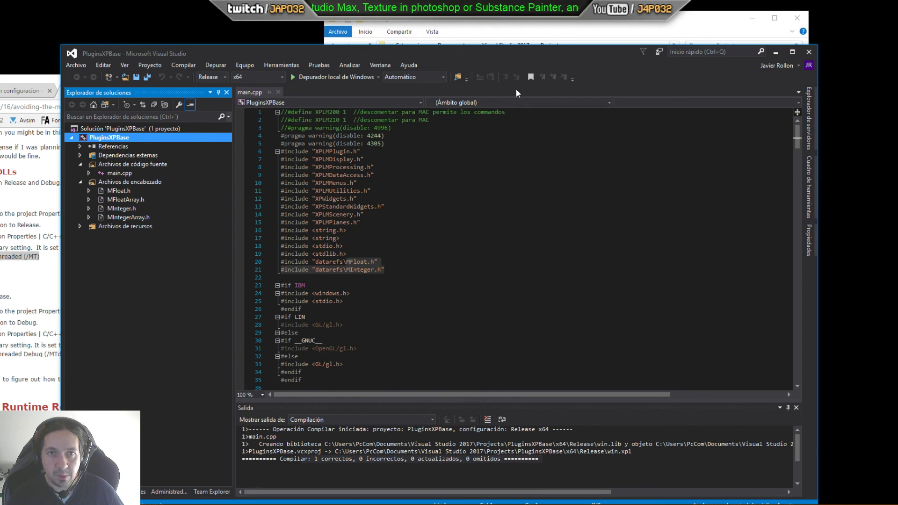
left_click(808, 52)
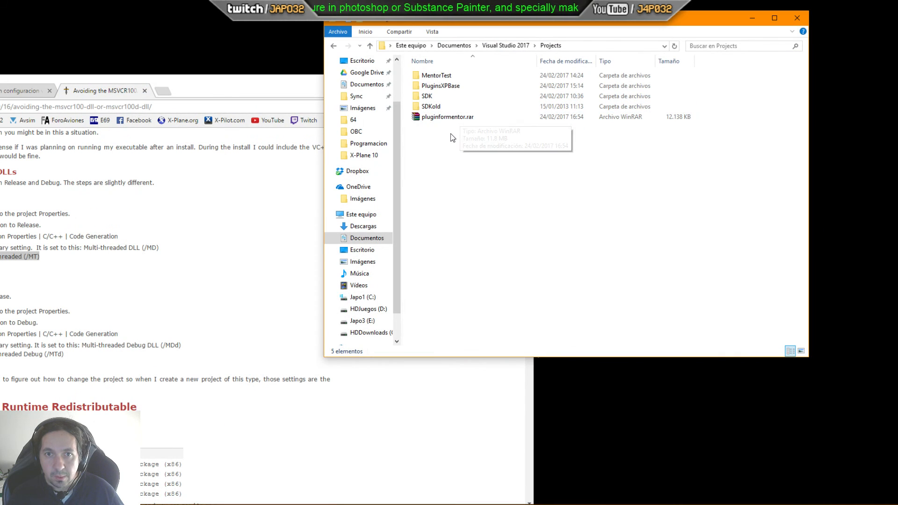
left_click(450, 119)
key("Delete")
key("Return")
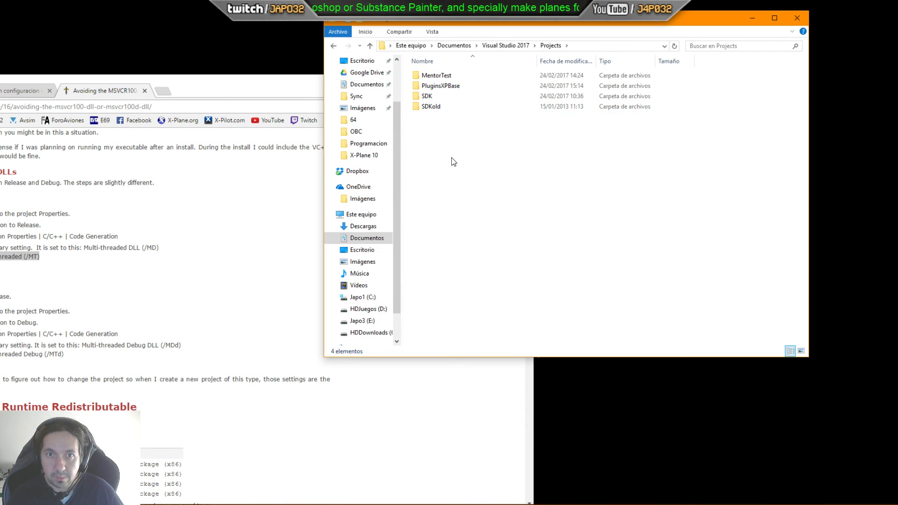
Step: Add the PluginsXPBase folder to a new PluginsXPBase.rar archive
left_click(441, 86)
right_click(441, 86)
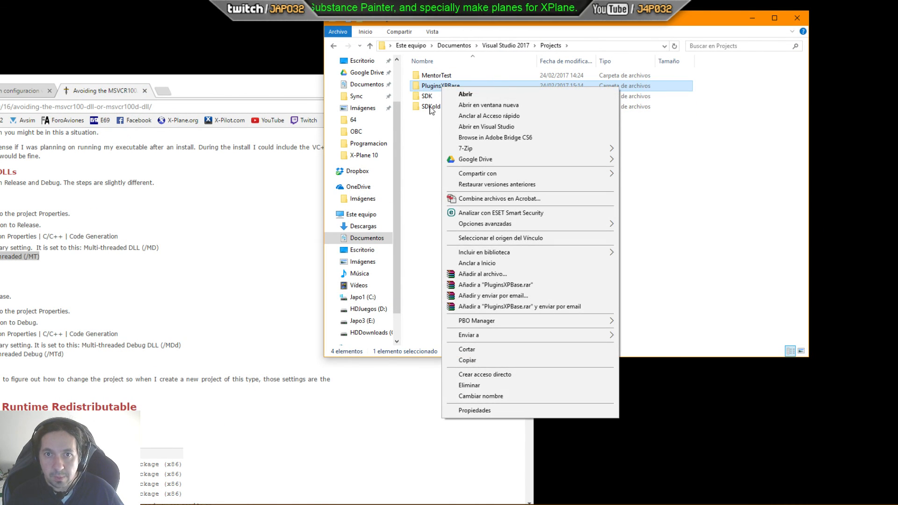
key("Escape")
right_click(431, 91)
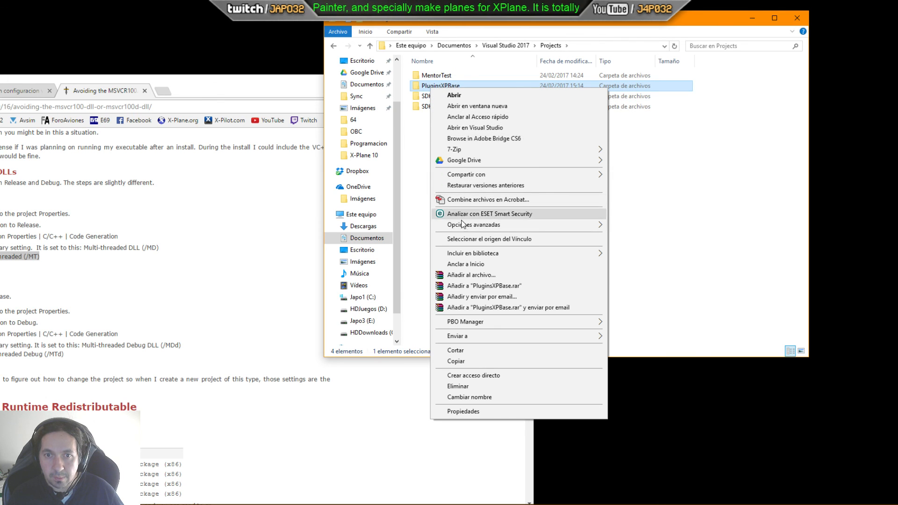
left_click(470, 283)
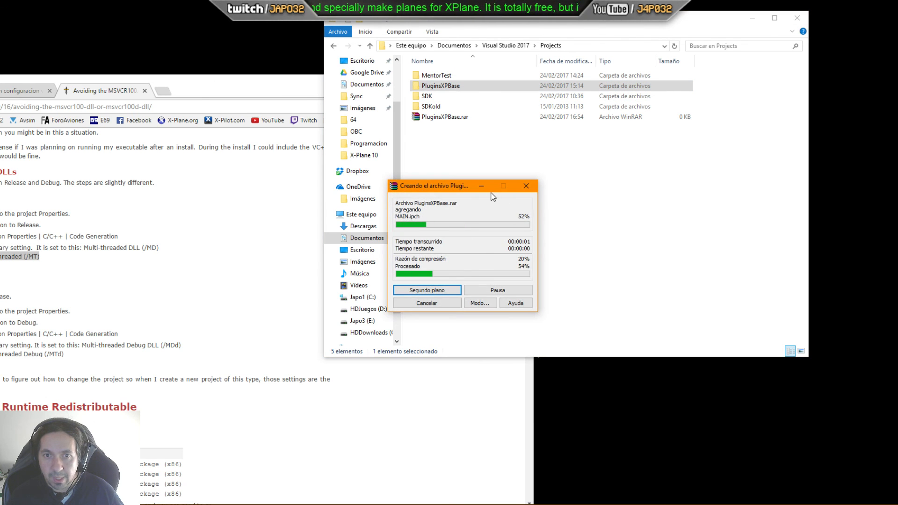
Step: Rename the new archive to pluginformentor.rar
left_click(457, 121)
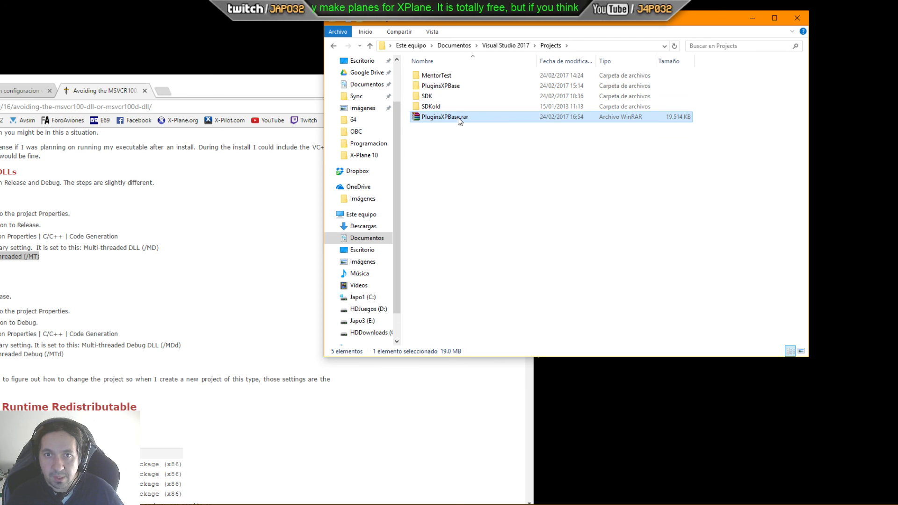
left_click(460, 121)
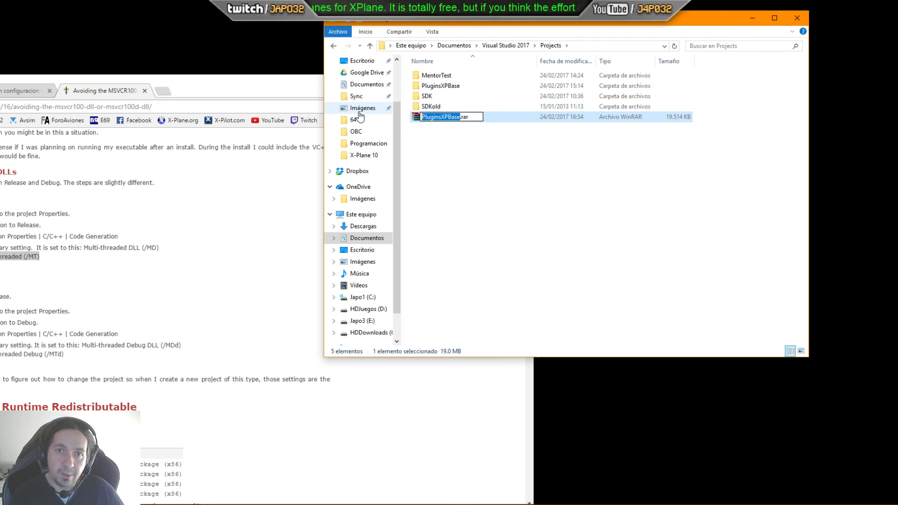
type("pluginform")
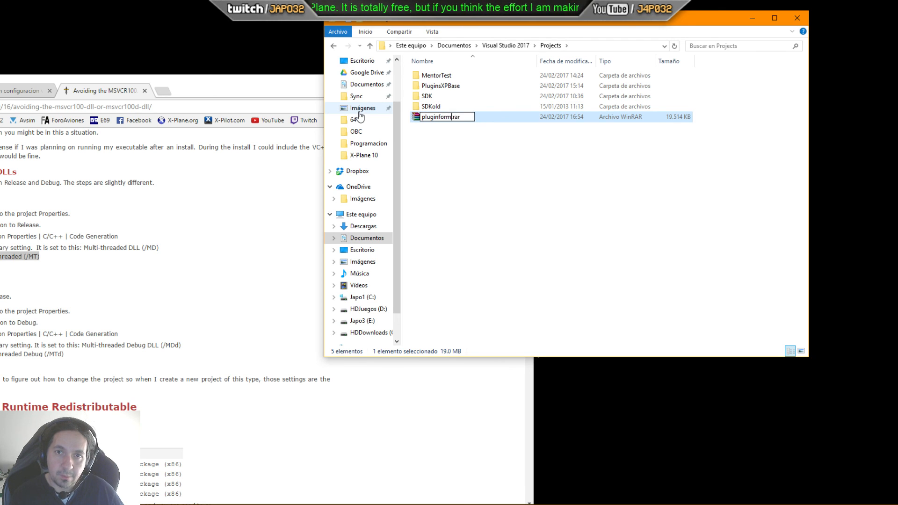
type("ent")
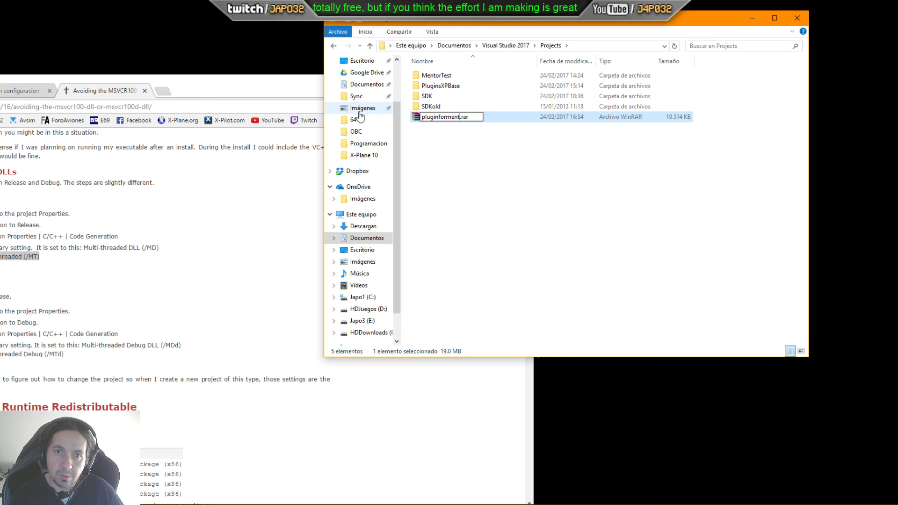
type("or")
left_click(520, 140)
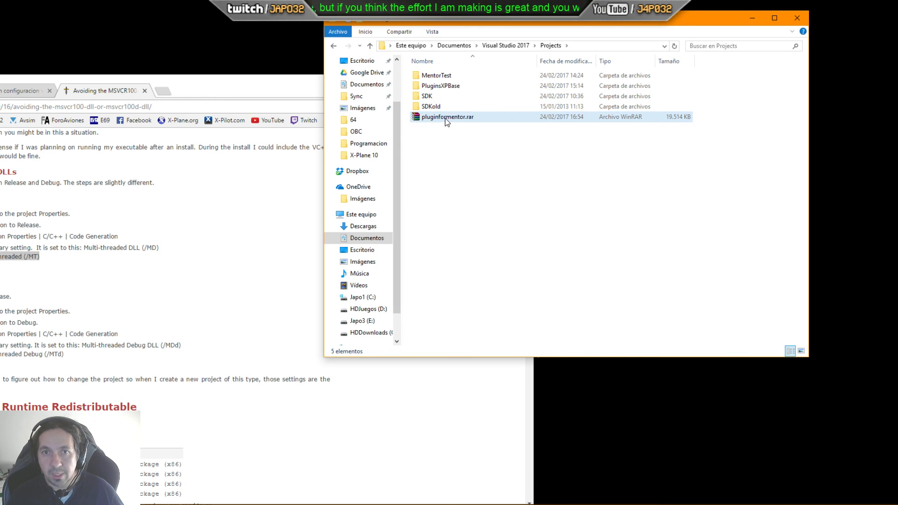